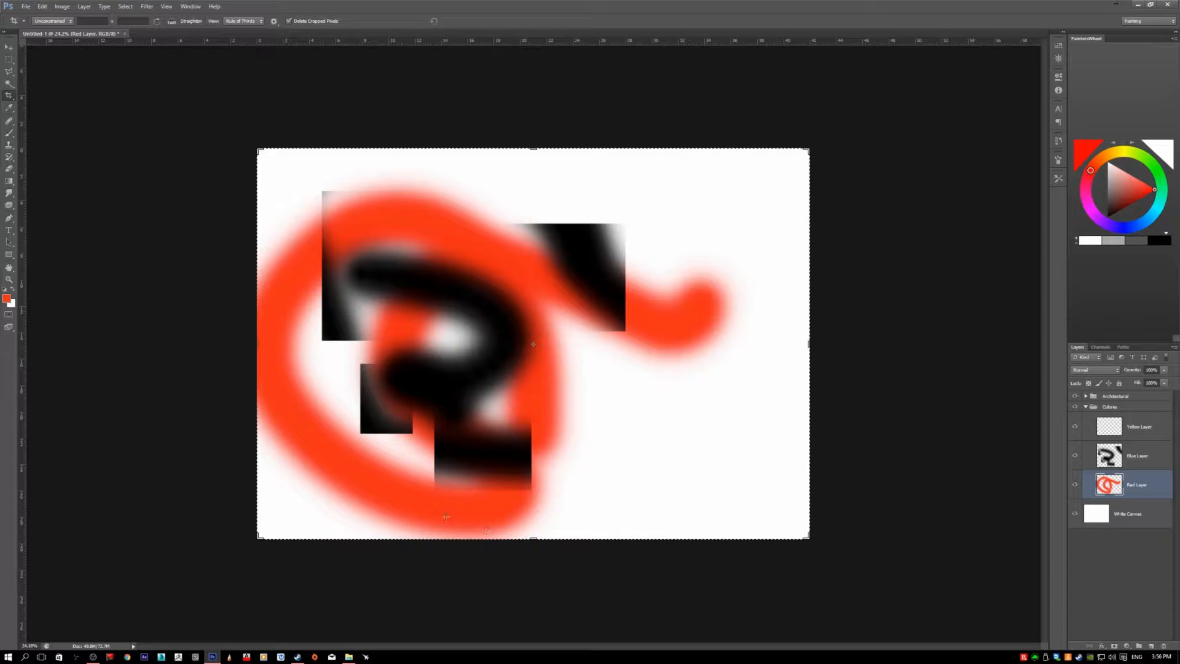
Try cropping the canvas inward from its lower and right edges, restore the full canvas and leave the Crop tool
left_click_drag(533, 541, 519, 526)
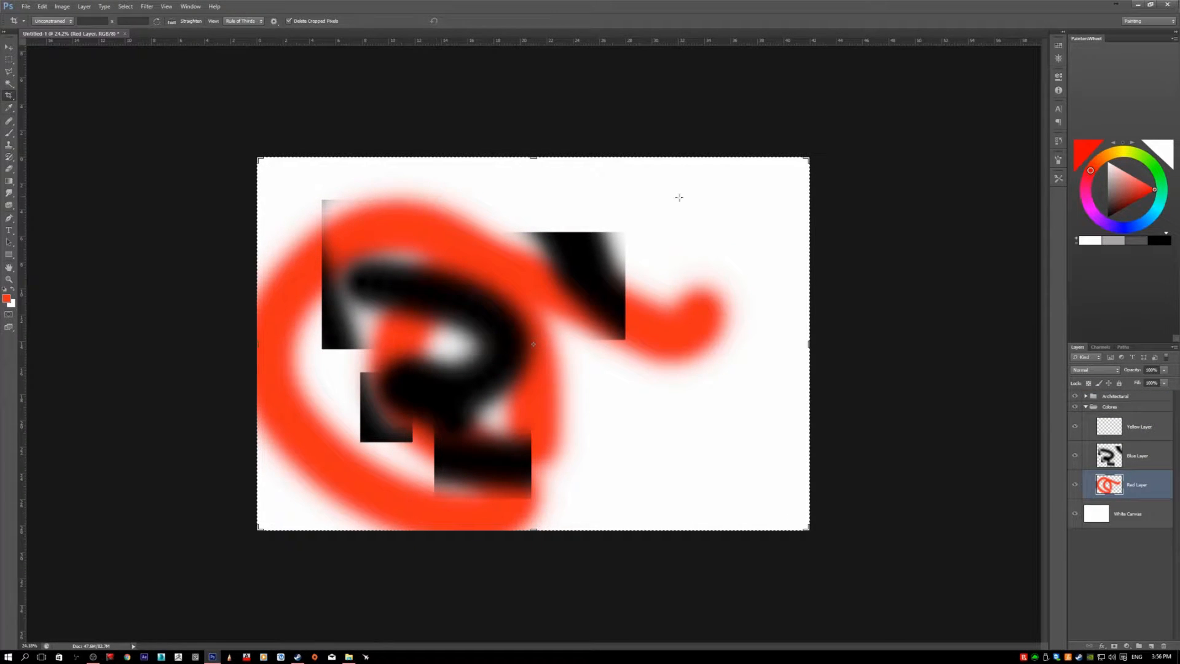
left_click_drag(812, 298, 722, 287)
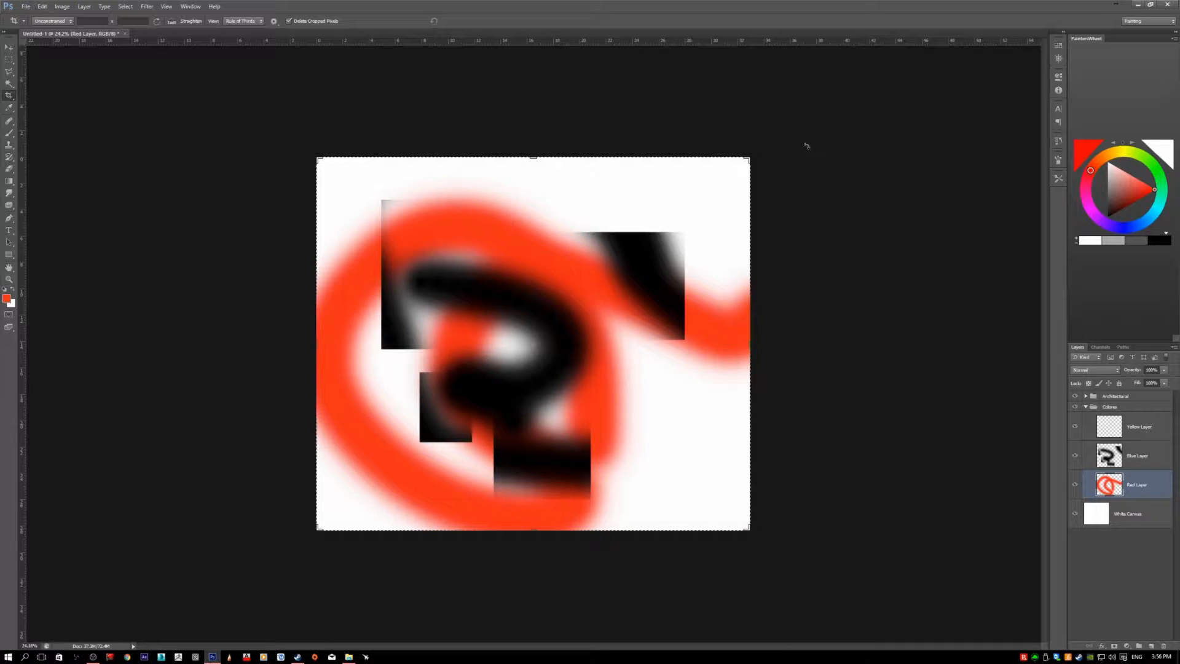
key("ctrl+z")
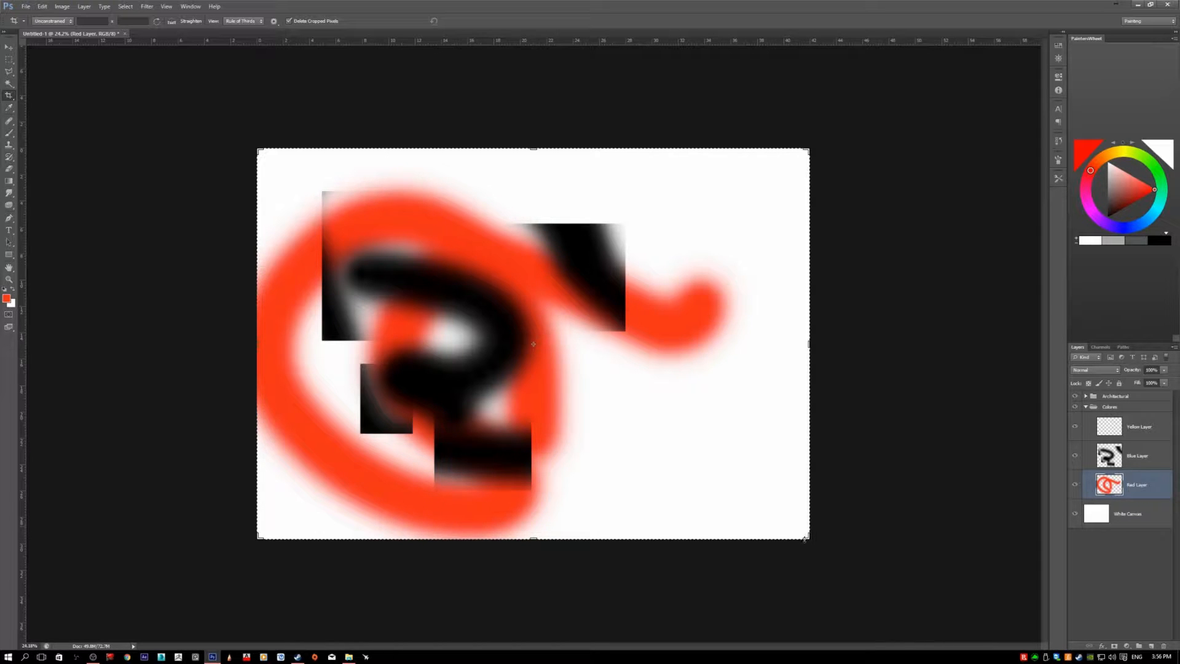
mouse_move(806, 539)
left_mouse_down()
mouse_move(811, 492)
mouse_move(750, 524)
mouse_move(795, 421)
mouse_move(822, 514)
mouse_move(771, 561)
mouse_move(735, 545)
mouse_move(738, 461)
mouse_move(761, 448)
mouse_move(795, 548)
mouse_move(806, 532)
mouse_move(666, 435)
mouse_move(792, 545)
mouse_move(596, 337)
mouse_move(588, 368)
mouse_move(561, 357)
mouse_move(764, 510)
mouse_move(795, 548)
left_mouse_up()
key("v")
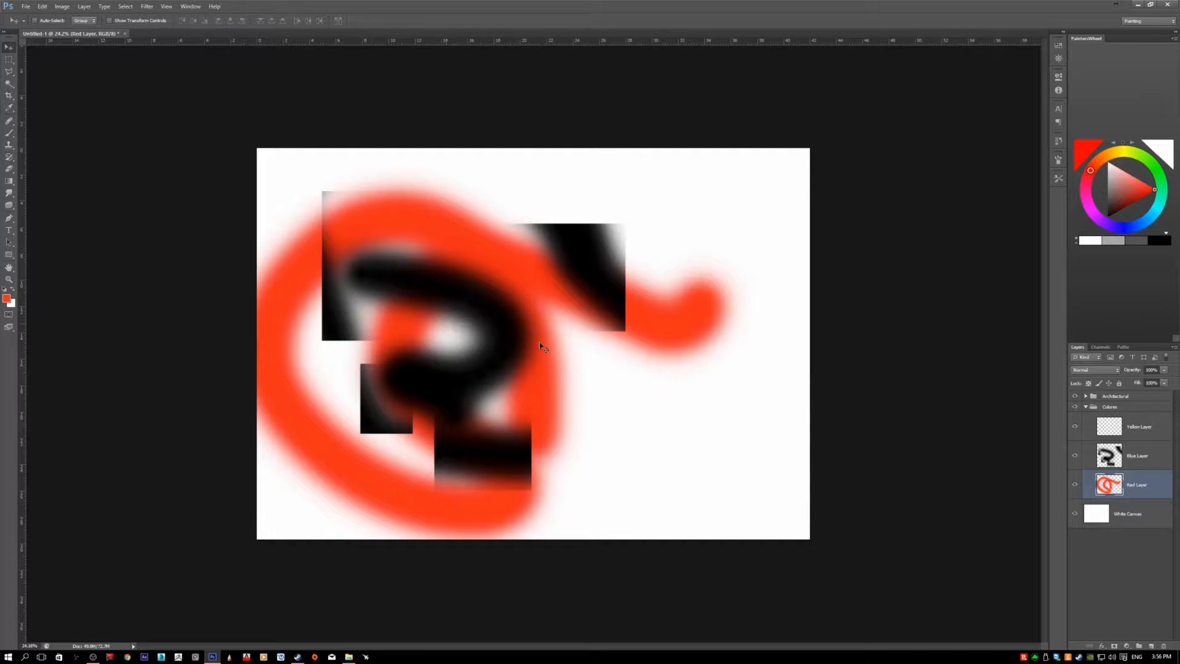
Paint a long, winding yellow (#fffc00) freehand brush stroke across the canvas on the Yellow Layer
left_click(1126, 430)
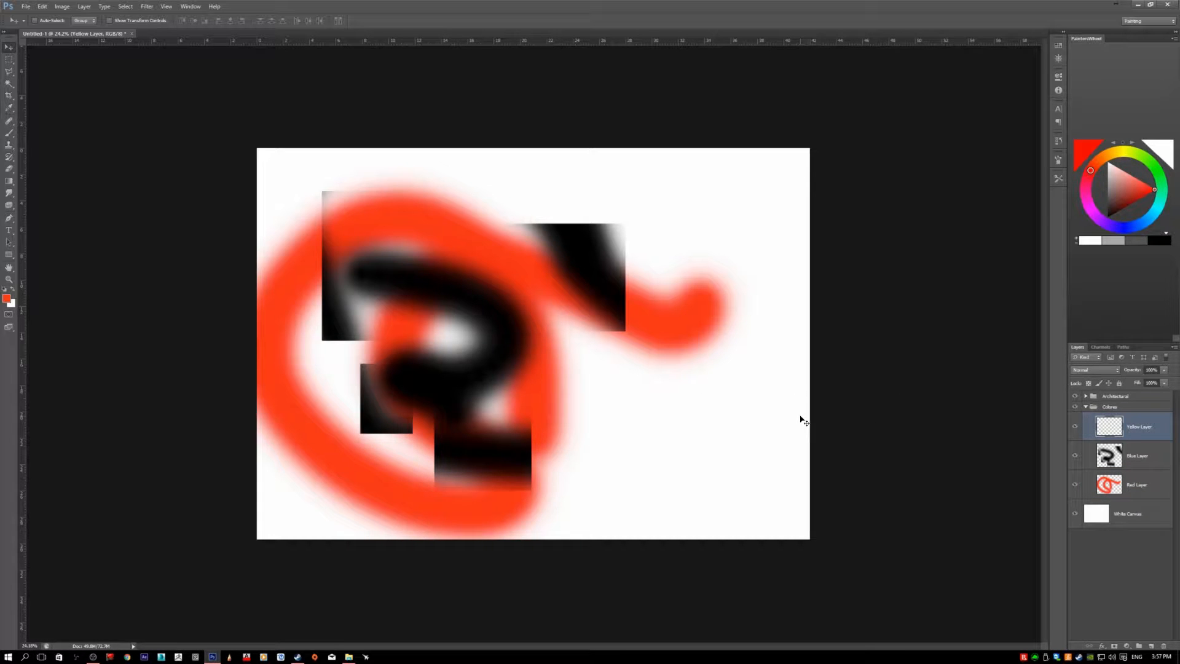
key("b")
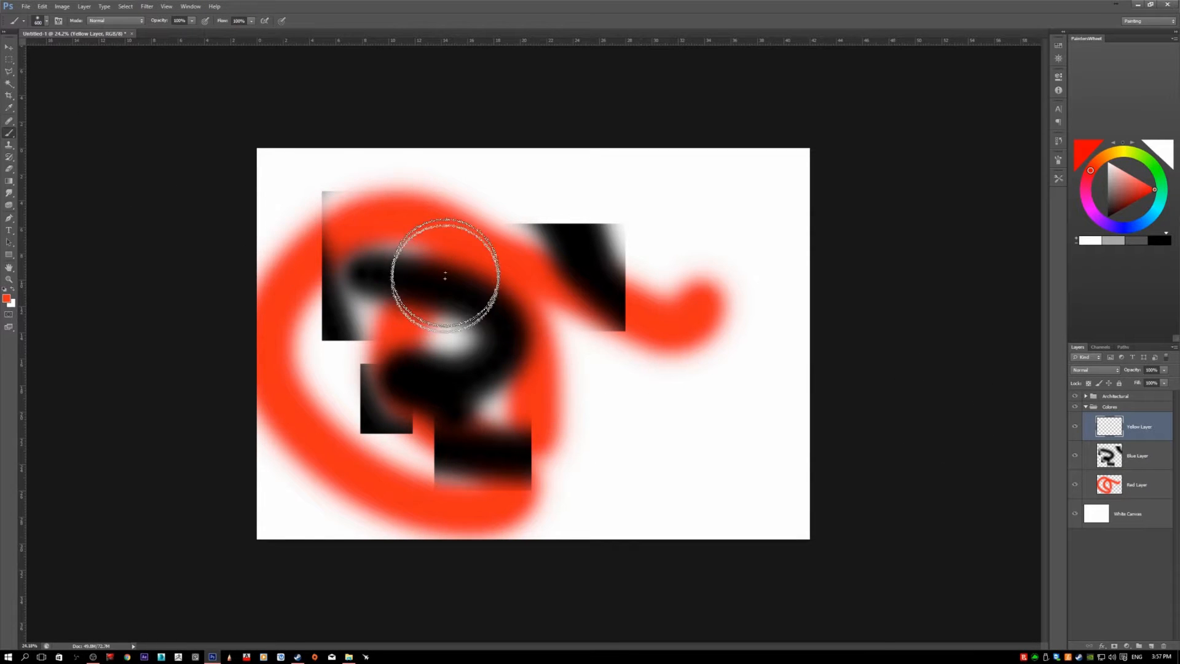
key("d")
left_click(7, 298)
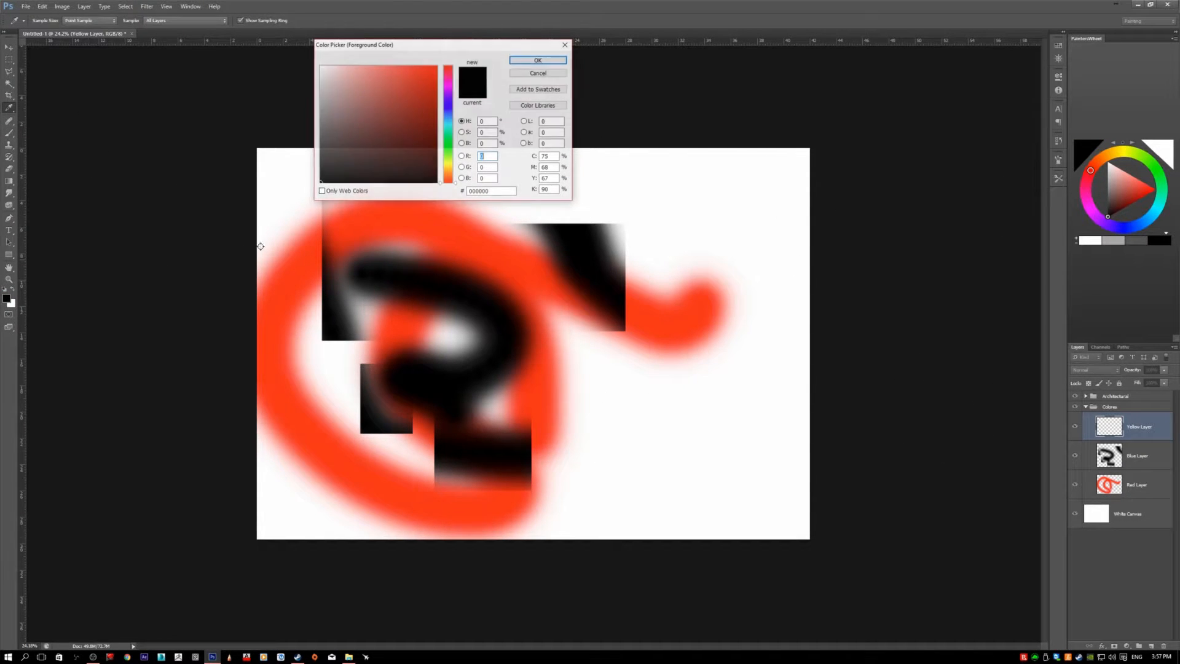
left_click(448, 164)
left_click(437, 65)
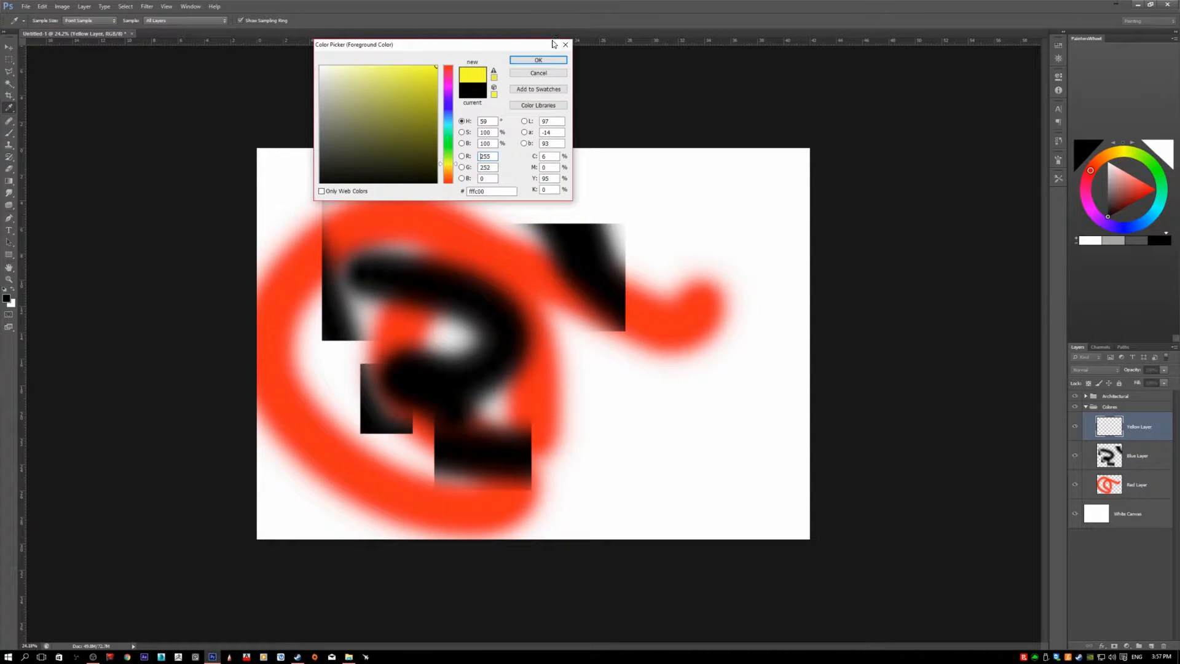
left_click(538, 60)
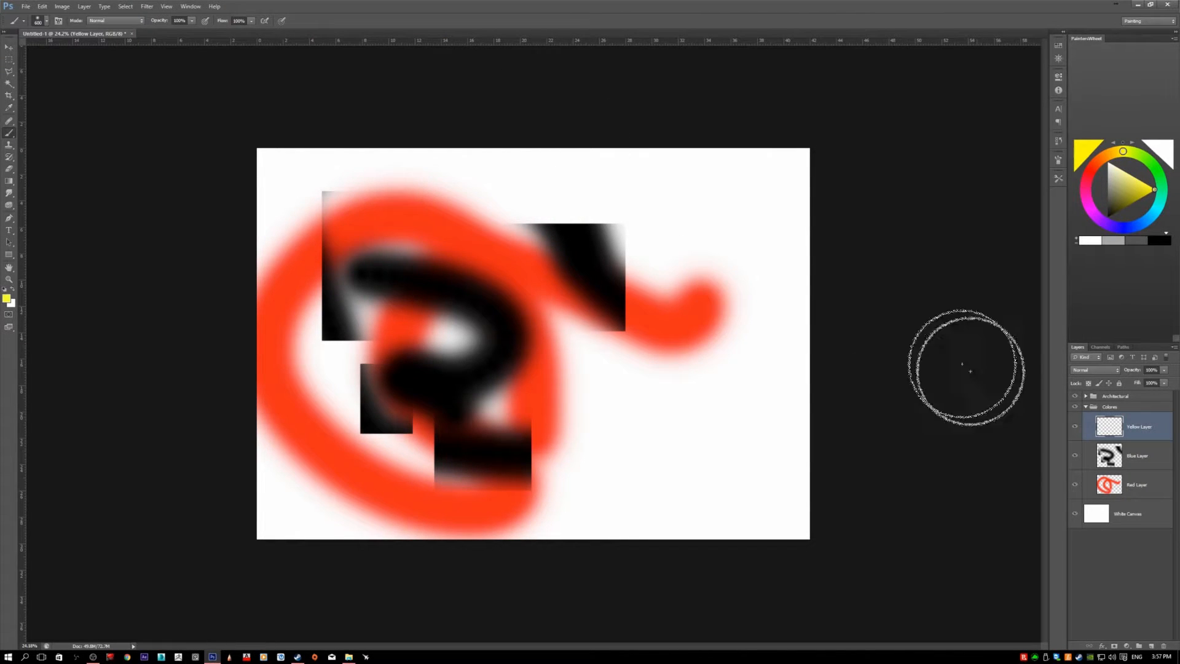
mouse_move(748, 367)
left_mouse_down()
mouse_move(650, 290)
mouse_move(534, 319)
mouse_move(404, 330)
mouse_move(307, 256)
mouse_move(350, 410)
mouse_move(733, 458)
left_mouse_up()
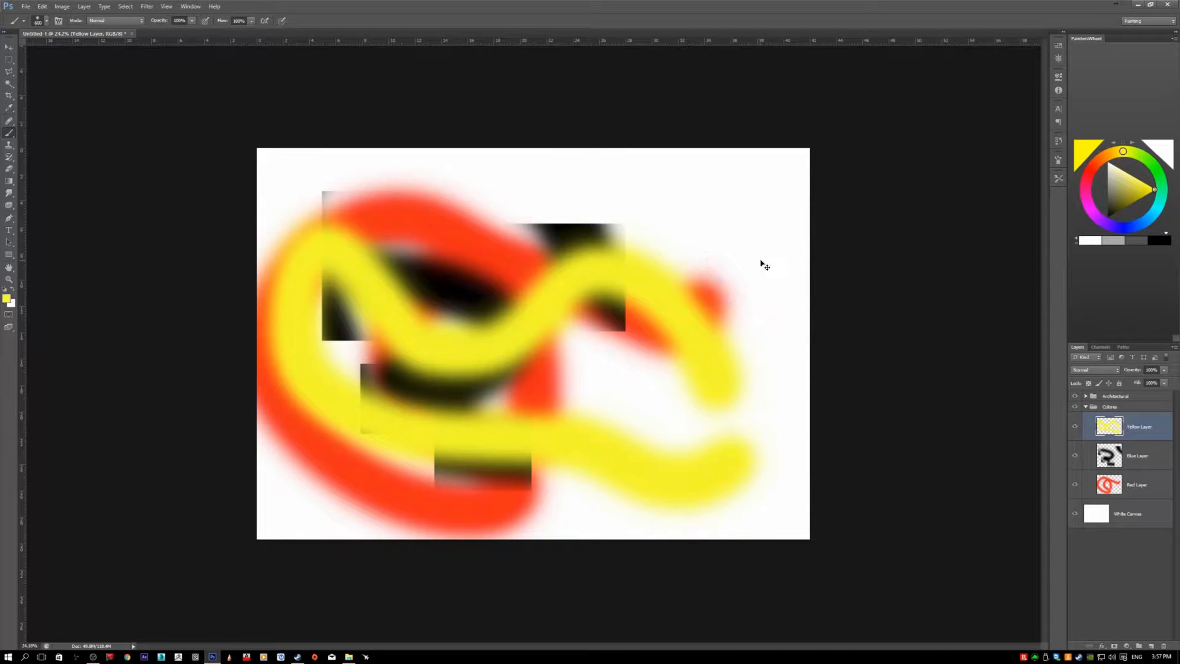
Undo and redo the yellow brush stroke repeatedly, ending with the stroke in place
key("ctrl+z")
key("ctrl+z")
key("ctrl+z")
key("ctrl+z")
key("ctrl+z")
key("ctrl+z")
key("ctrl+z")
key("ctrl+z")
key("ctrl+z")
key("ctrl+z")
key("ctrl+z")
key("ctrl+z")
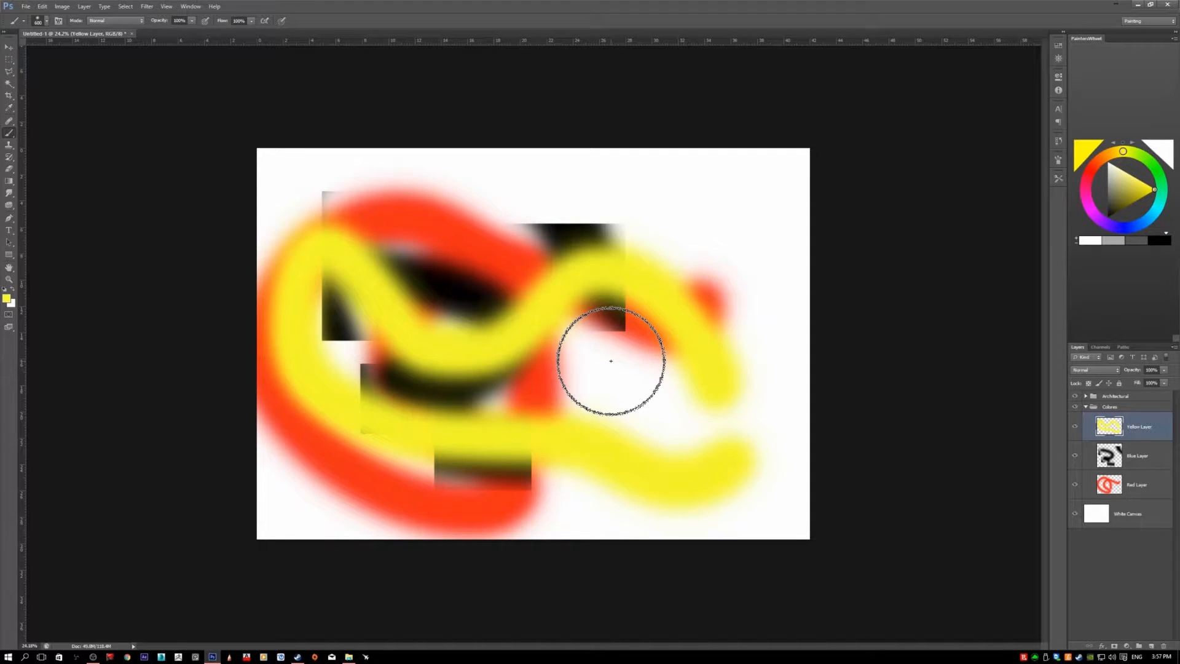
Step backward through the history past the yellow stroke, layer reordering and red stroke, leaving only the black marks
left_click(26, 9)
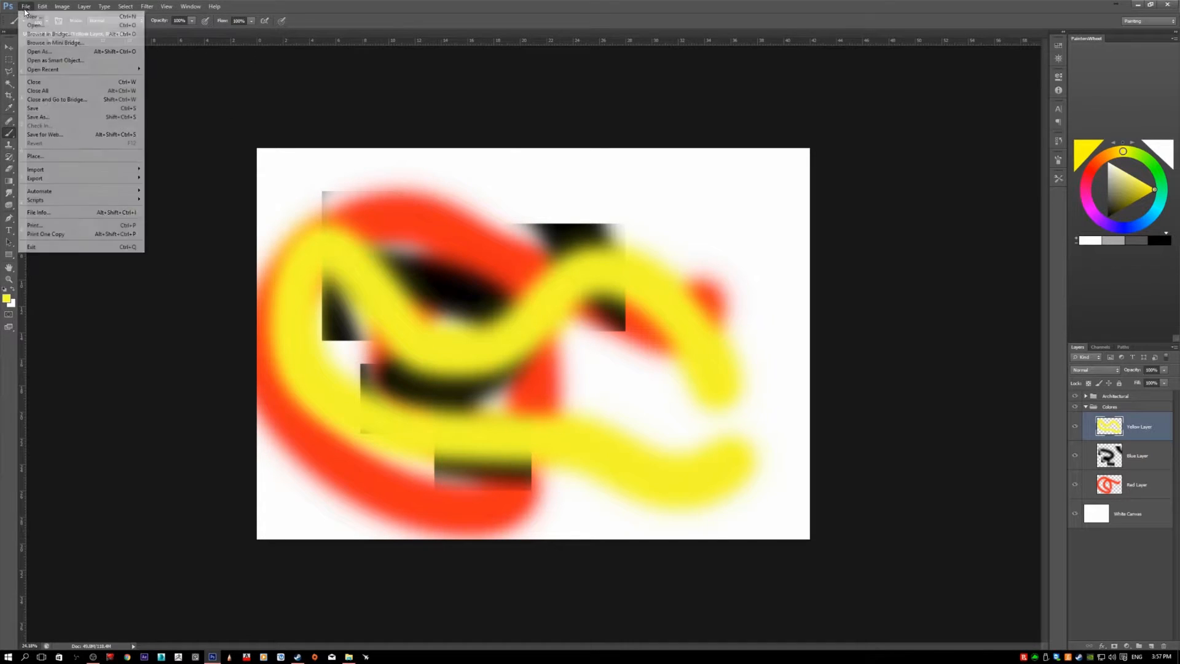
mouse_move(42, 7)
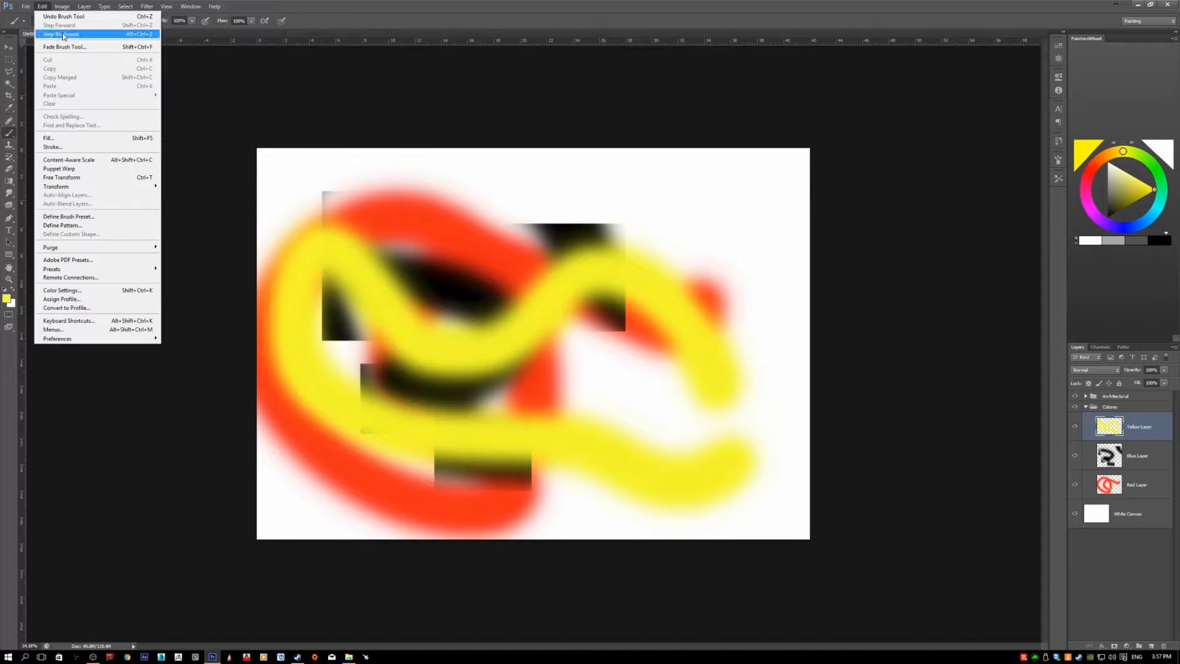
left_click(139, 35)
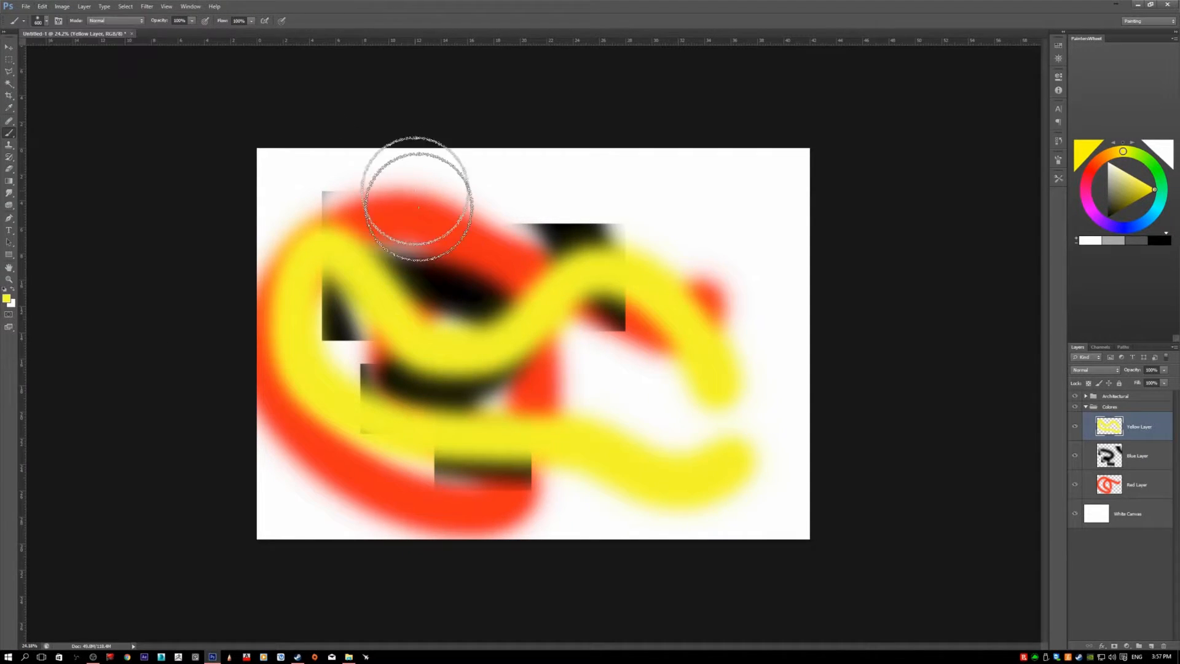
key("ctrl+alt+z")
key("ctrl+z")
key("ctrl+z")
key("ctrl+z")
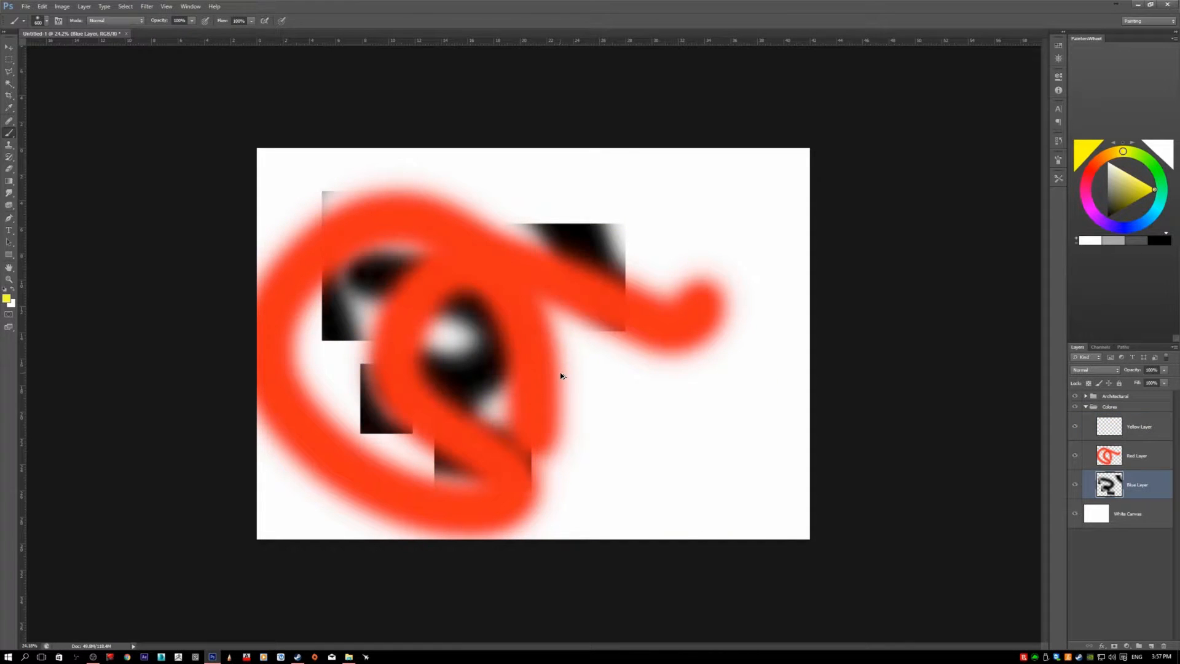
key("ctrl+alt+z")
key("ctrl+alt+z")
key("ctrl+alt+z")
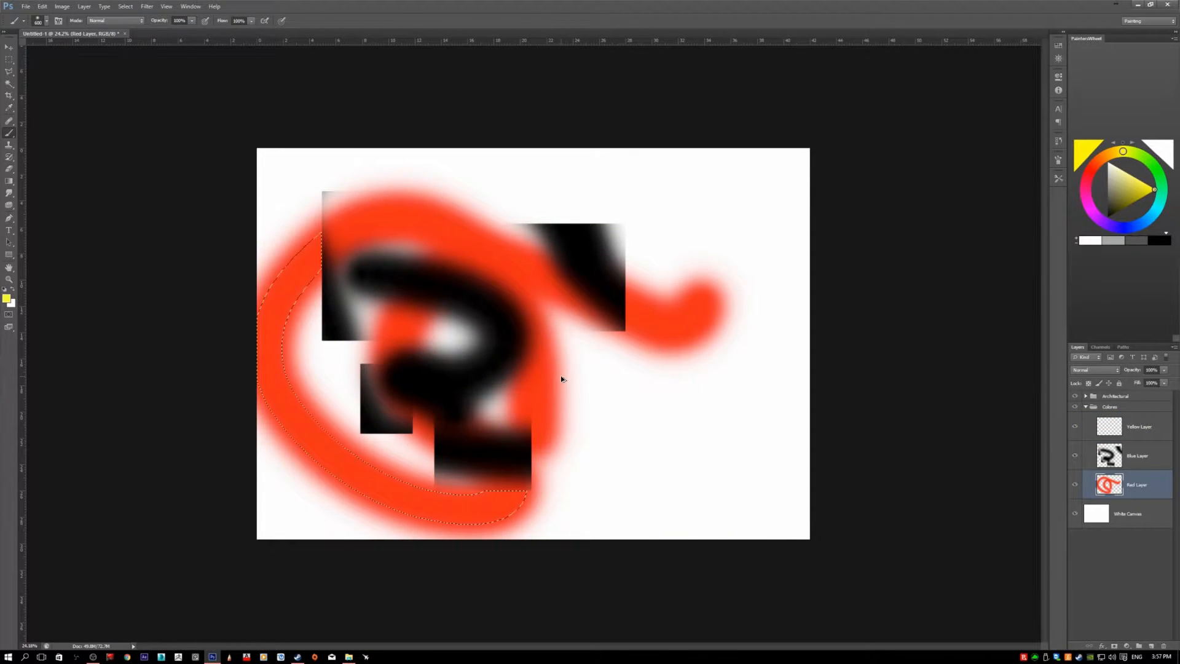
key("ctrl+alt+z")
key("ctrl+alt+z")
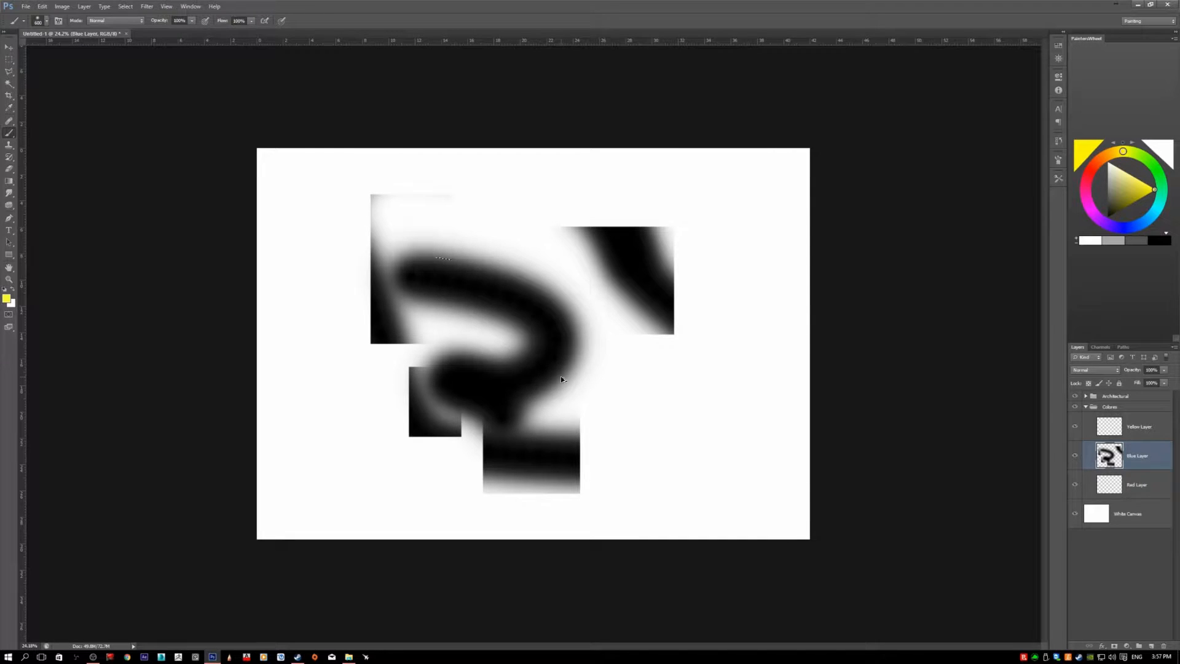
key("ctrl+alt+z")
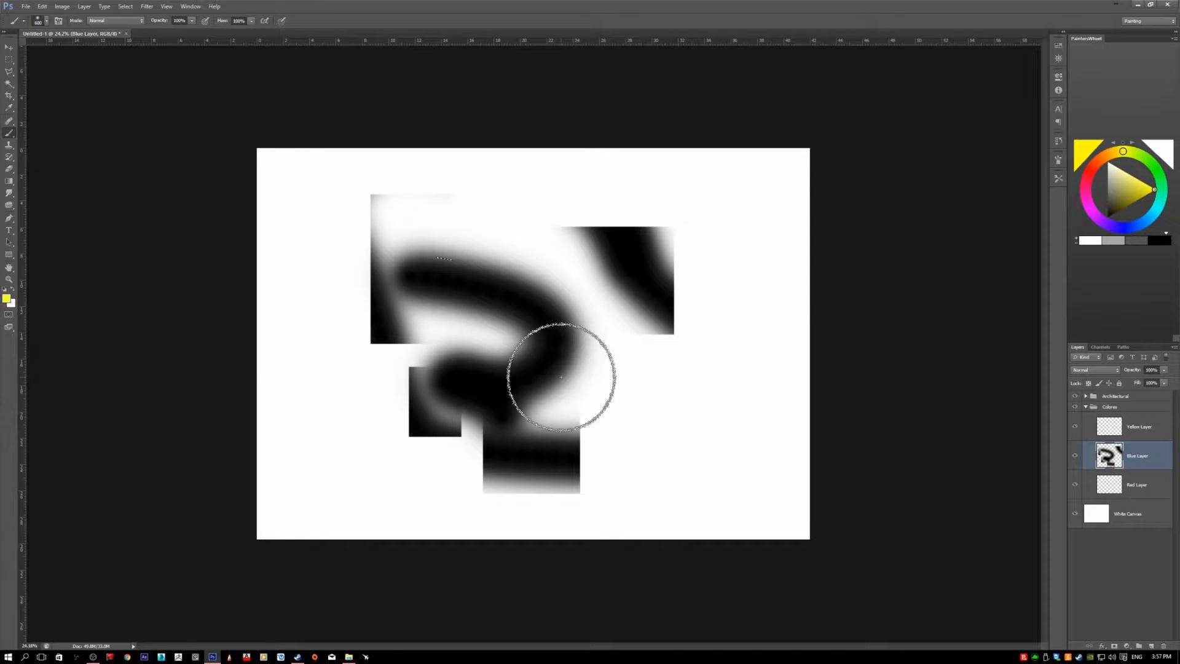
Step forward through the history until the red and yellow strokes are restored
key("ctrl+shift+z")
key("ctrl+shift+z")
key("ctrl+shift+z")
key("ctrl+shift+z")
key("ctrl+shift+z")
key("ctrl+shift+z")
key("ctrl+shift+z")
key("ctrl+shift+z")
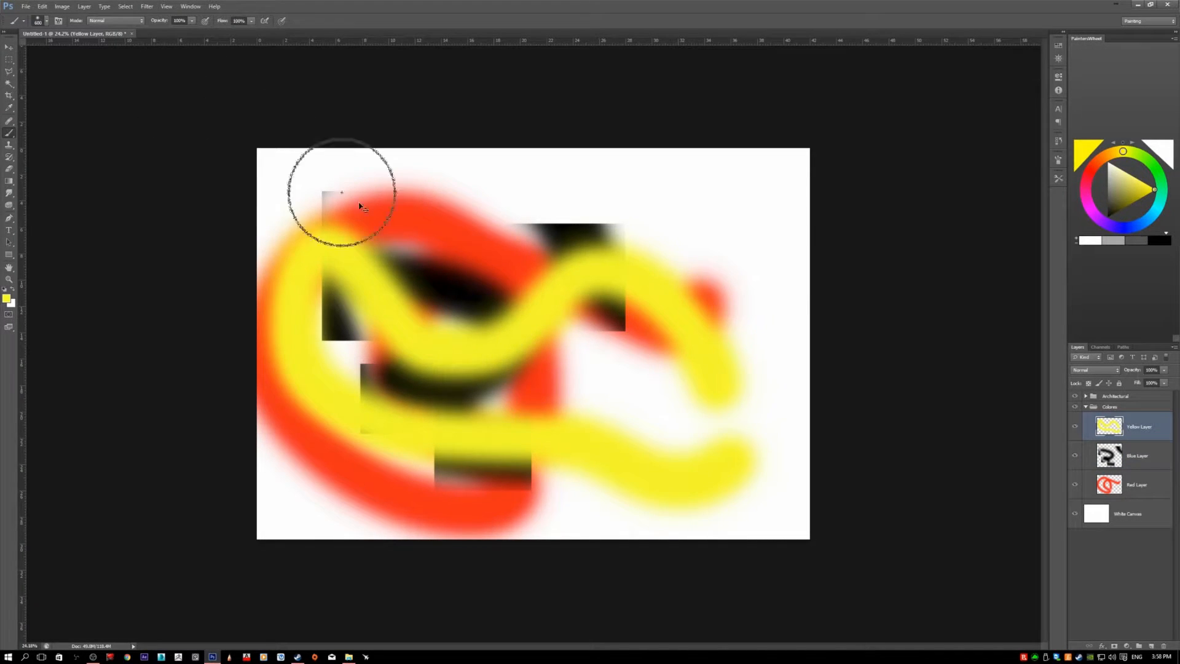
Step backward seven states in the history from the finished yellow stroke
key("ctrl+alt+z")
key("ctrl+alt+z")
key("ctrl+alt+z")
key("ctrl+alt+z")
key("ctrl+alt+z")
key("ctrl+alt+z")
key("ctrl+alt+z")
Step forward seven states in the history to bring the yellow stroke back
key("ctrl+shift+z")
key("ctrl+shift+z")
key("ctrl+shift+z")
key("ctrl+shift+z")
key("ctrl+shift+z")
key("ctrl+shift+z")
key("ctrl+shift+z")
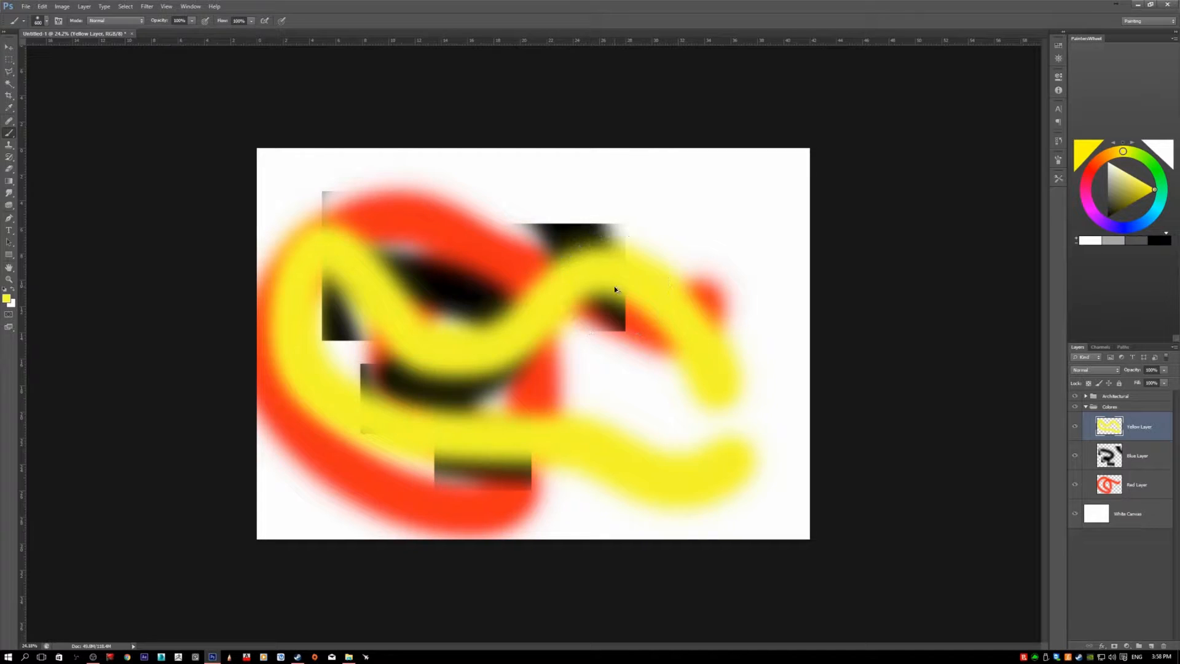
Step backward in the history to the state before the red stroke, with only the Blue Layer's black marks
key("ctrl+alt+z")
key("ctrl+alt+z")
key("ctrl+alt+z")
key("ctrl+alt+z")
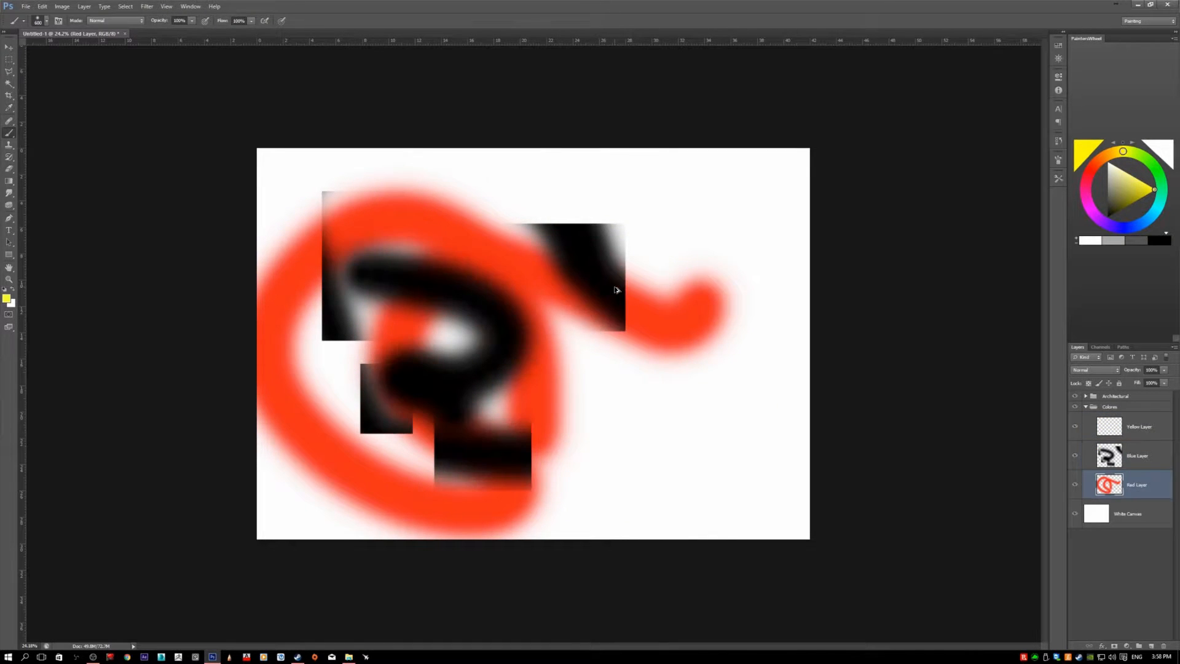
key("ctrl+alt+z")
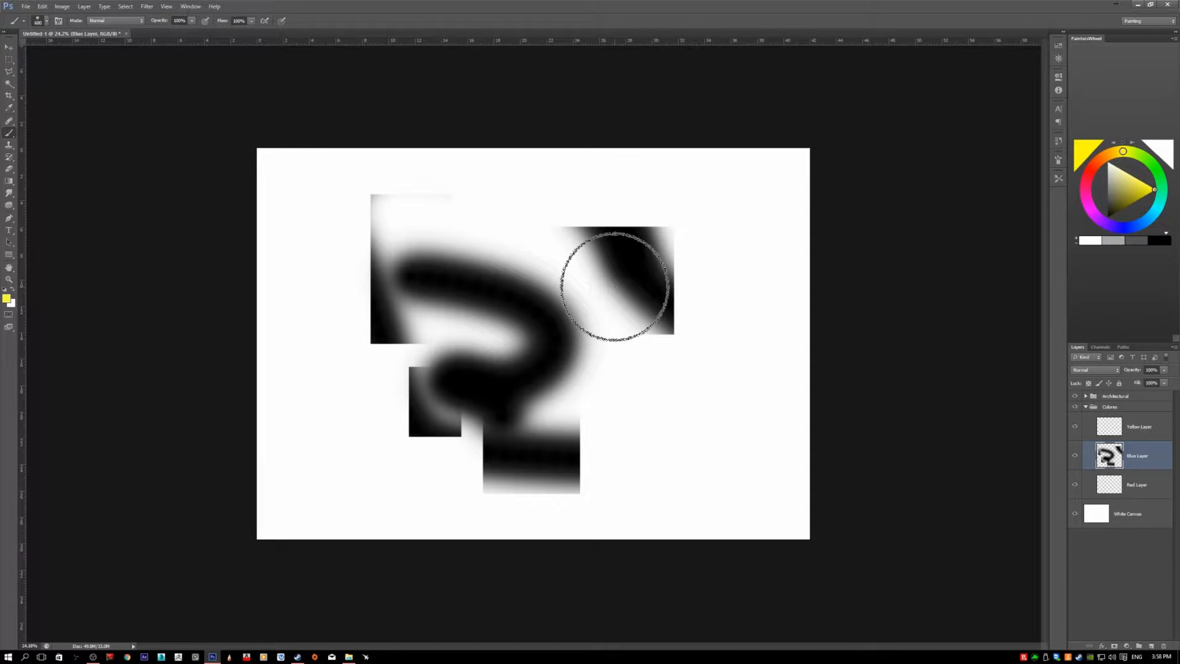
key("ctrl+alt+z")
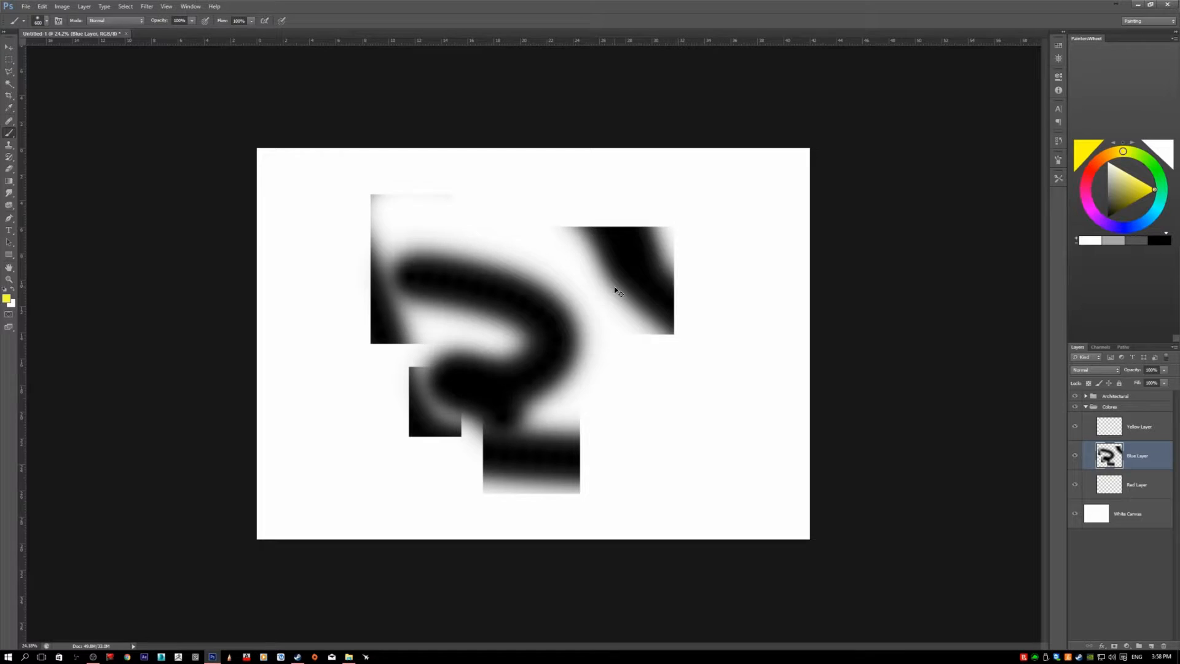
Step forward to the latest history state with the yellow stroke on the Yellow Layer
key("ctrl+shift+z")
key("ctrl+shift+z")
key("ctrl+shift+z")
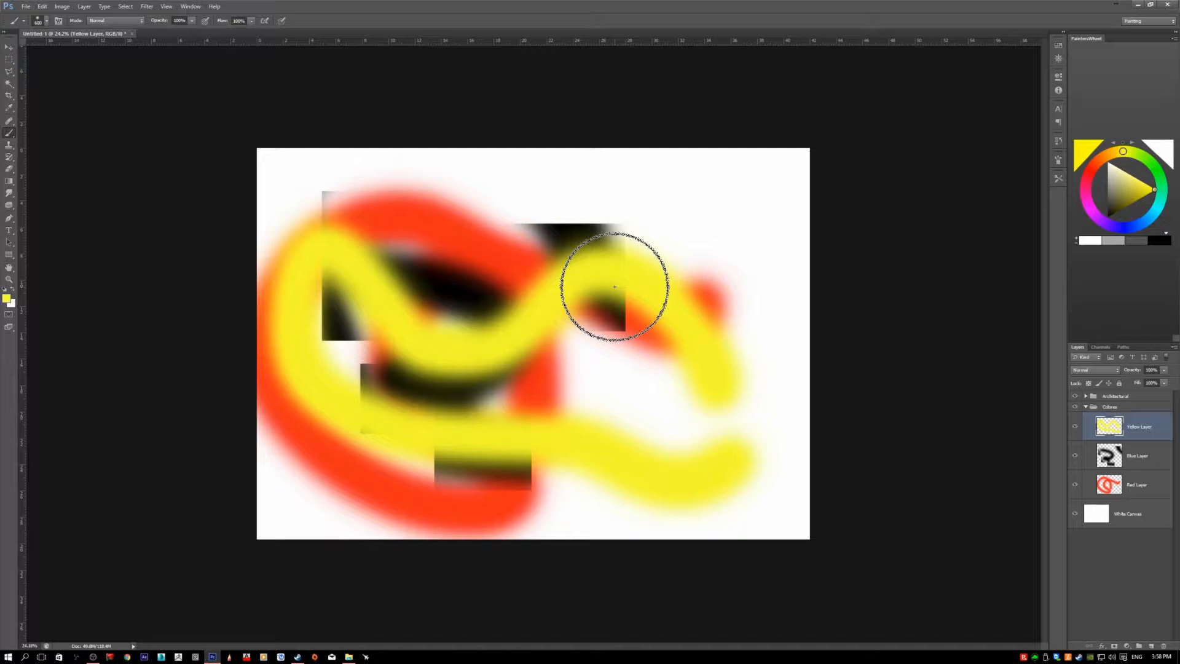
Examine the undo, Step Forward and Step Backward commands and their assigned shortcuts
left_click(62, 7)
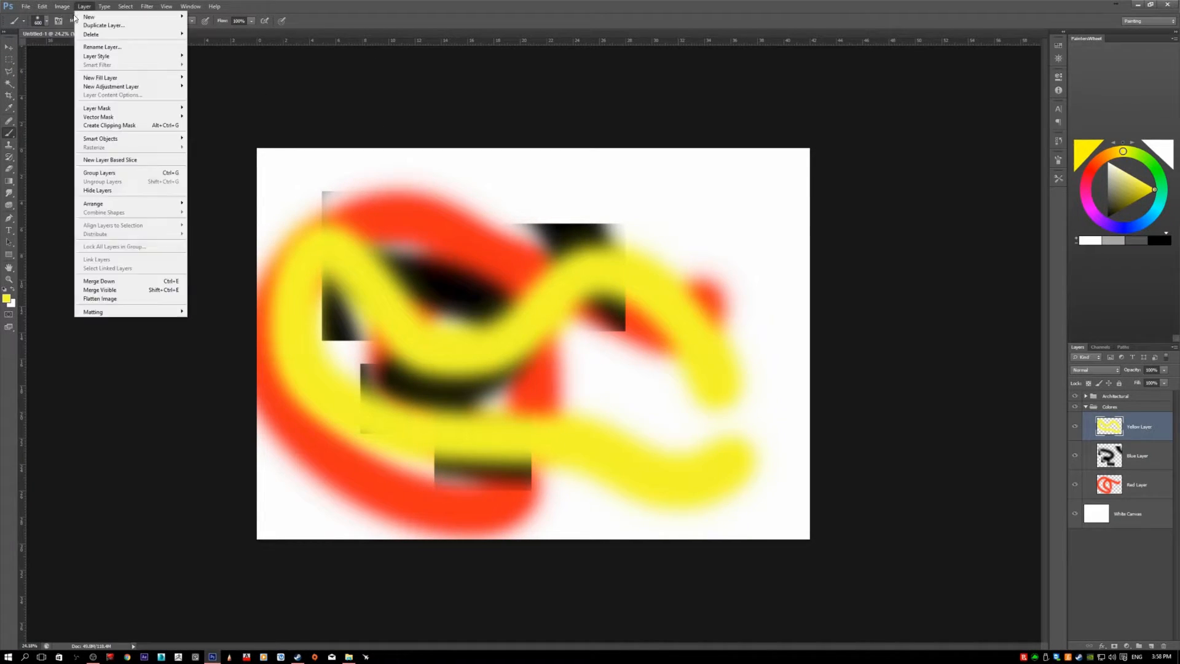
mouse_move(41, 7)
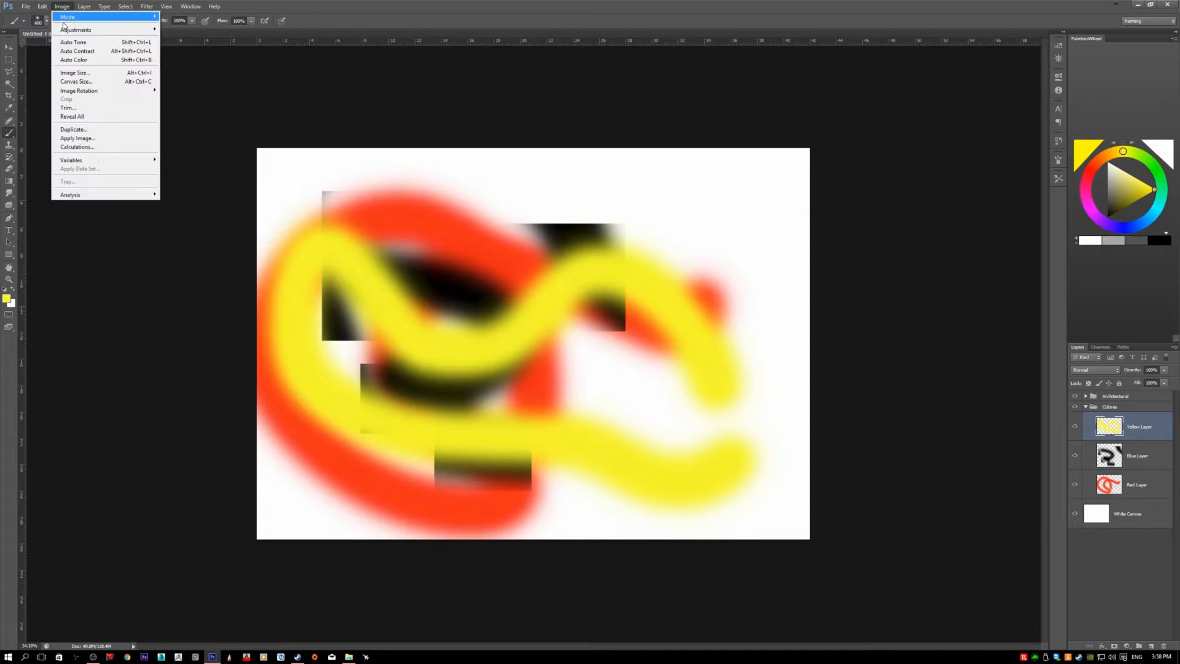
left_click(62, 7)
left_click(62, 6)
left_click(62, 6)
left_click(42, 5)
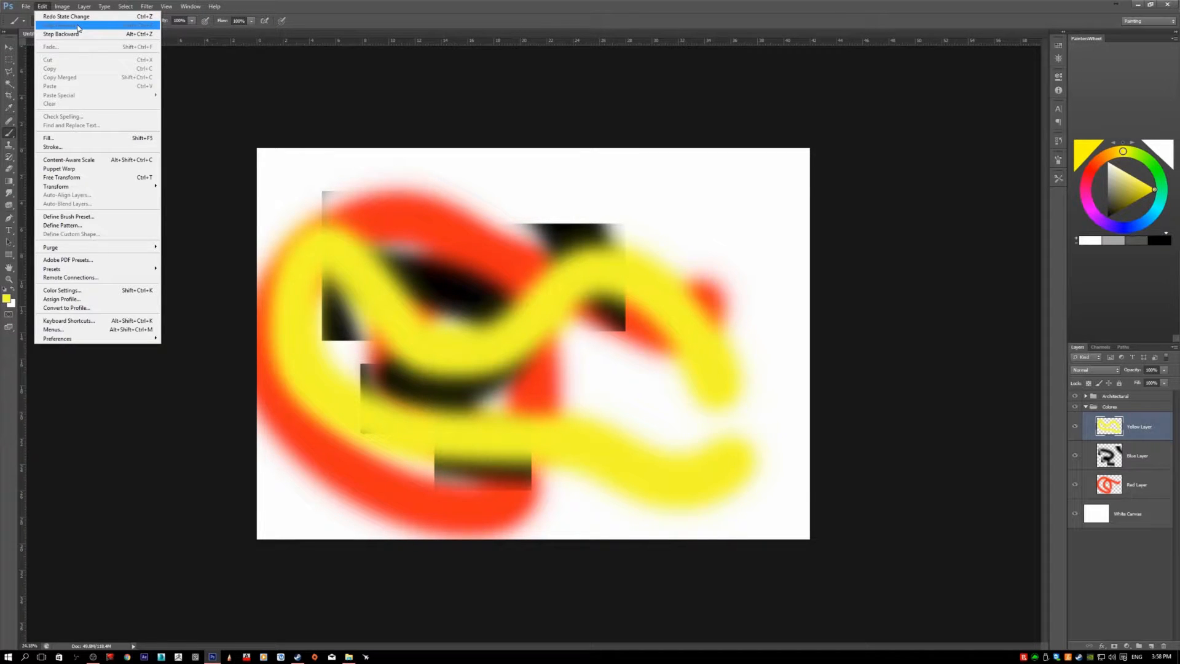
left_click(445, 5)
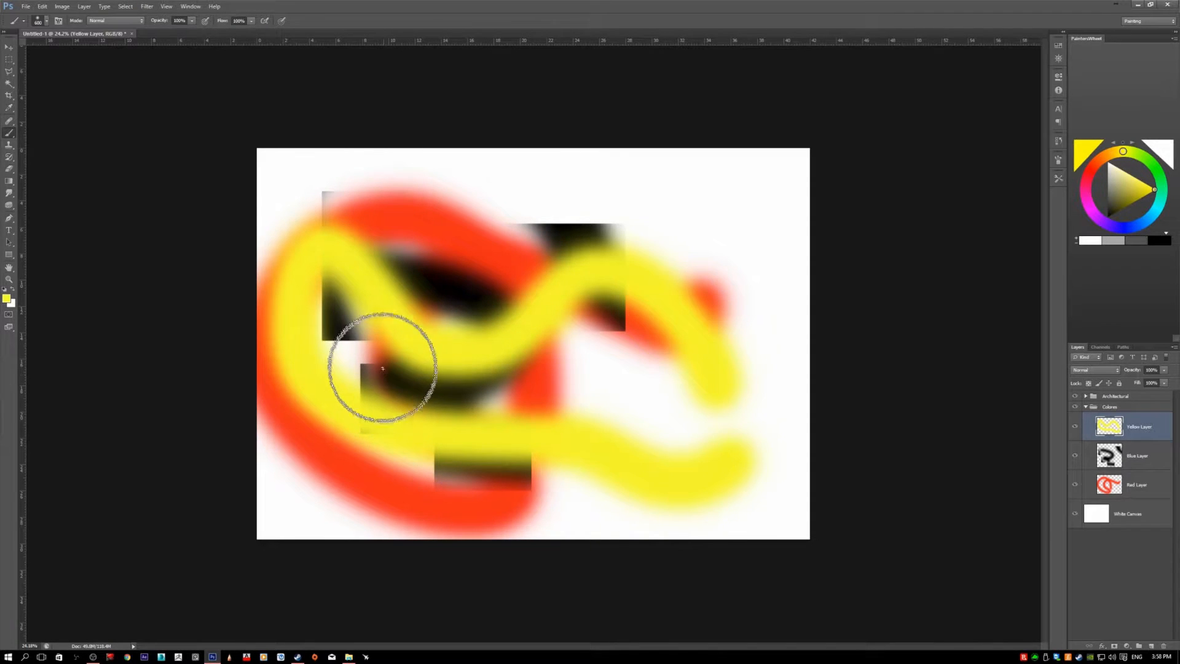
left_click(42, 6)
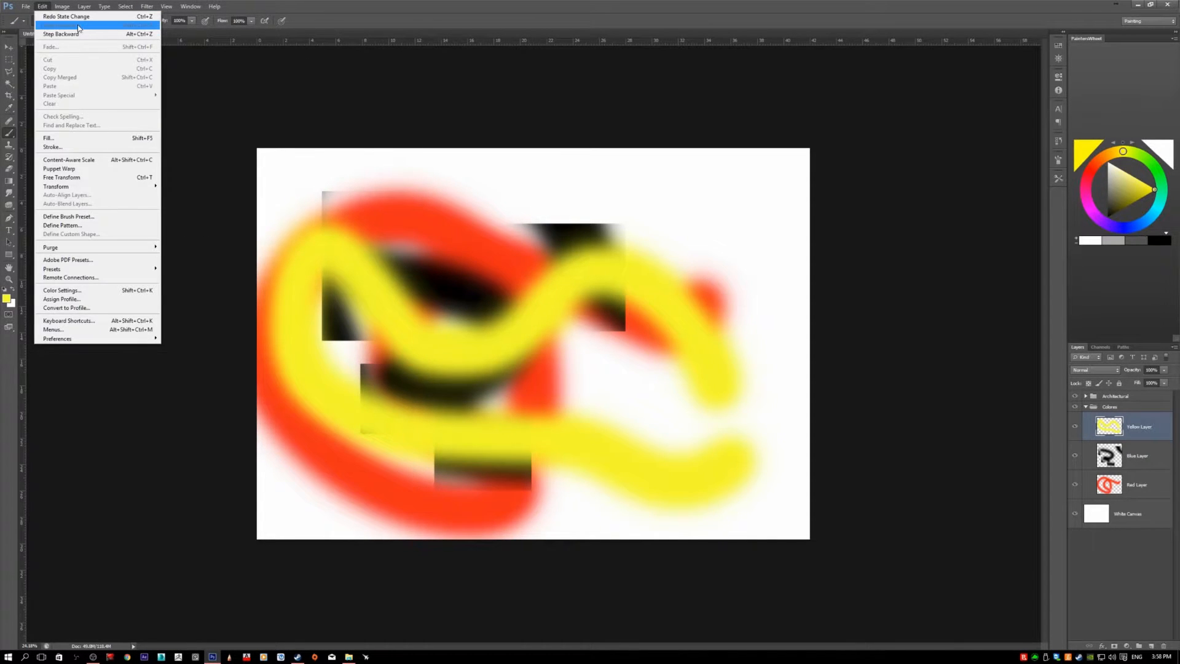
left_click(287, 4)
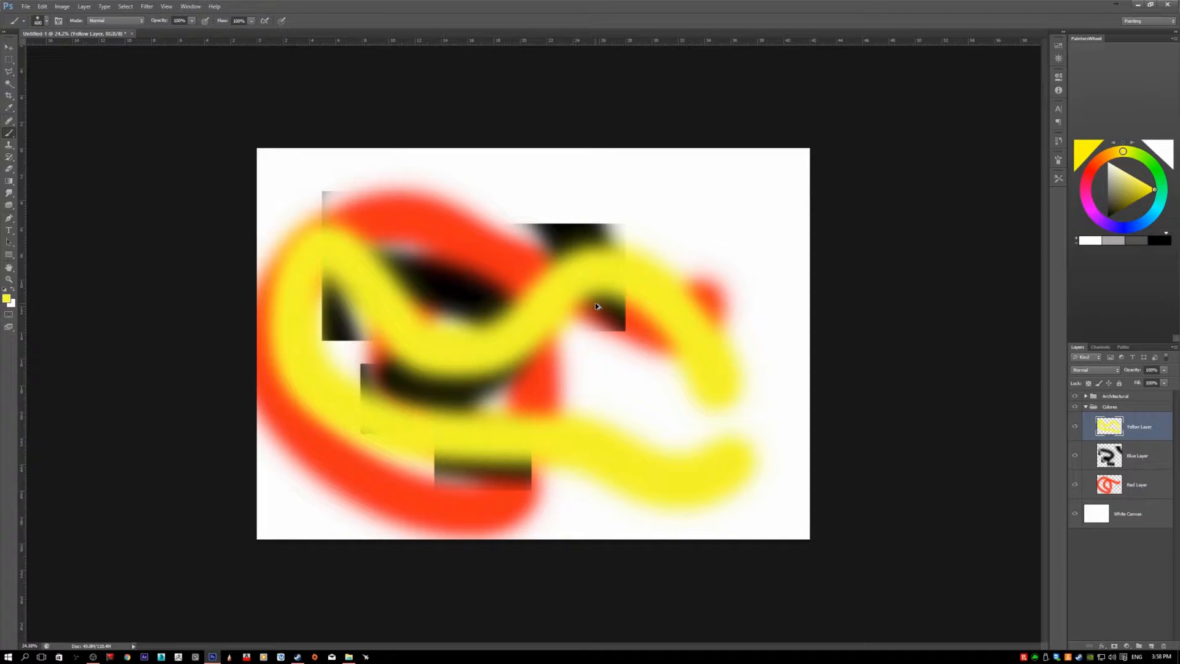
Step back to the state before the yellow stroke, check the stepping commands, and step forward to restore the stroke
key("ctrl+alt+z")
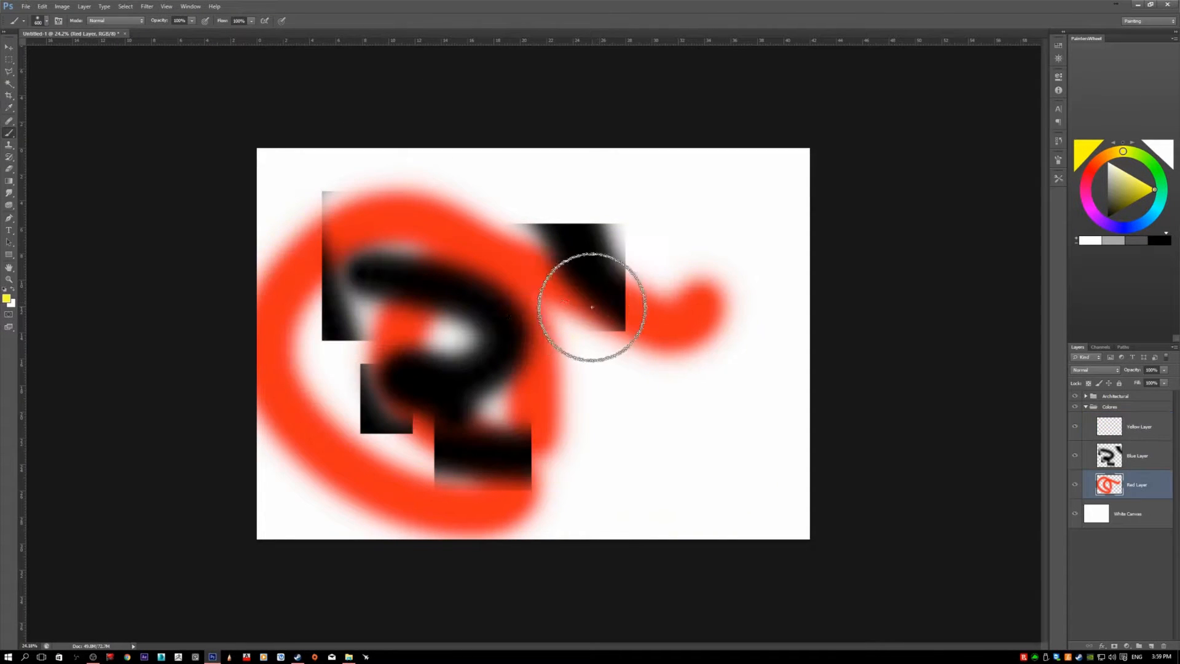
left_click(43, 7)
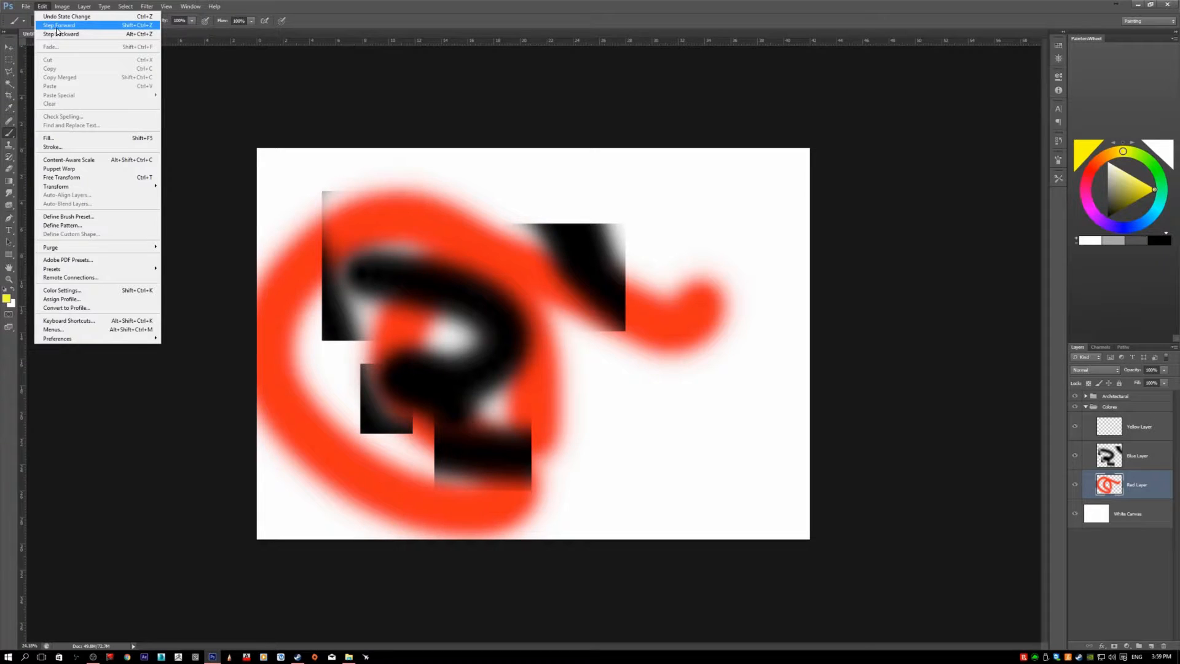
left_click(276, 7)
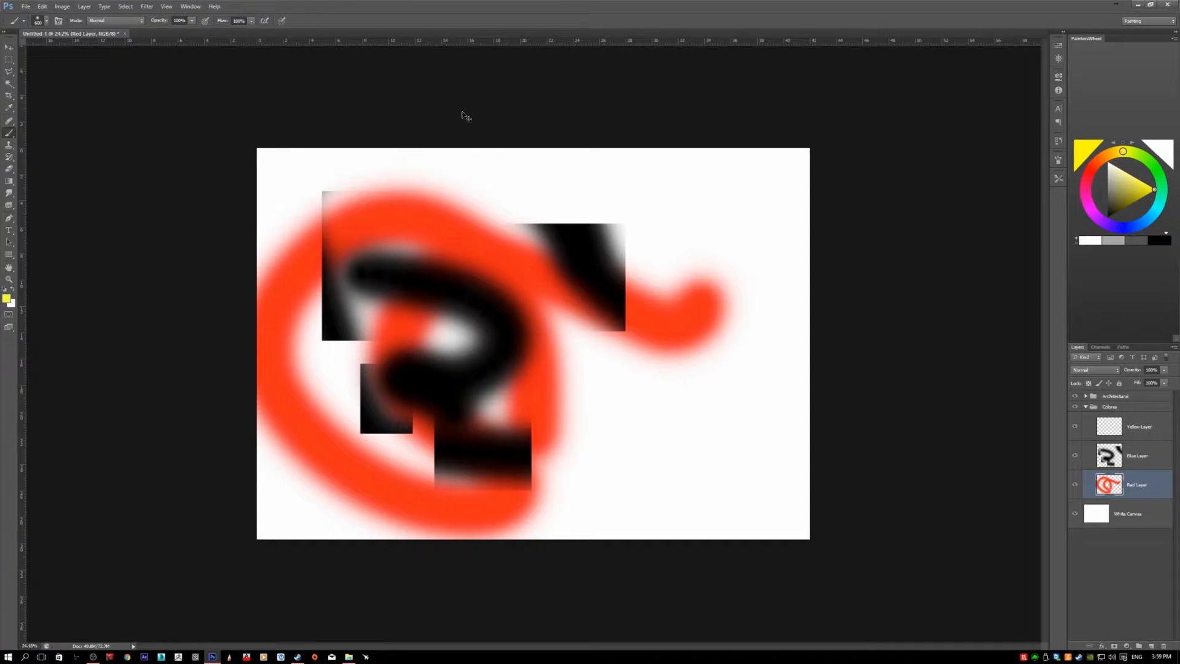
key("ctrl+shift+z")
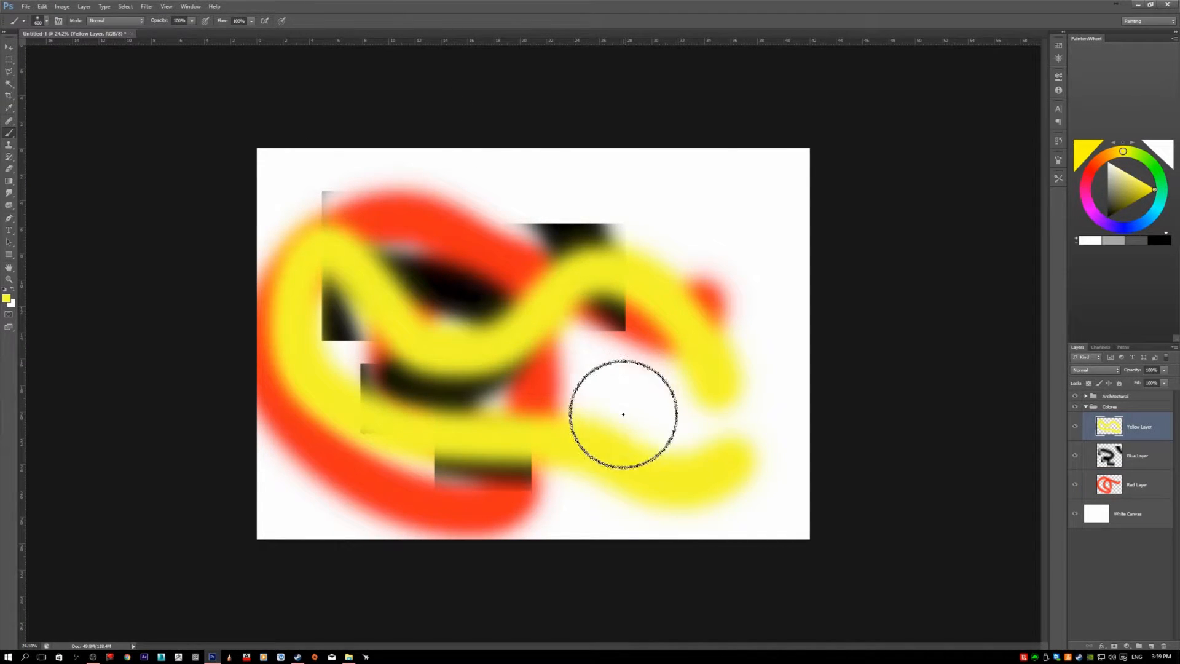
key("alt+z")
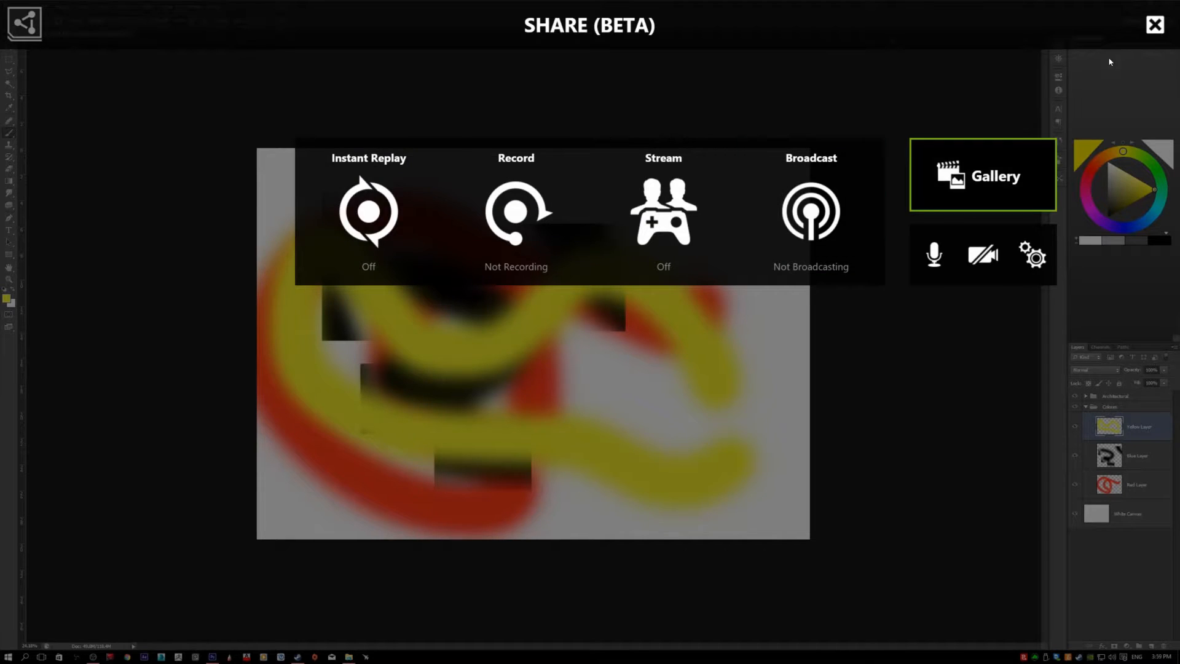
Close the Share overlay and select the Brush tool
left_click(1155, 25)
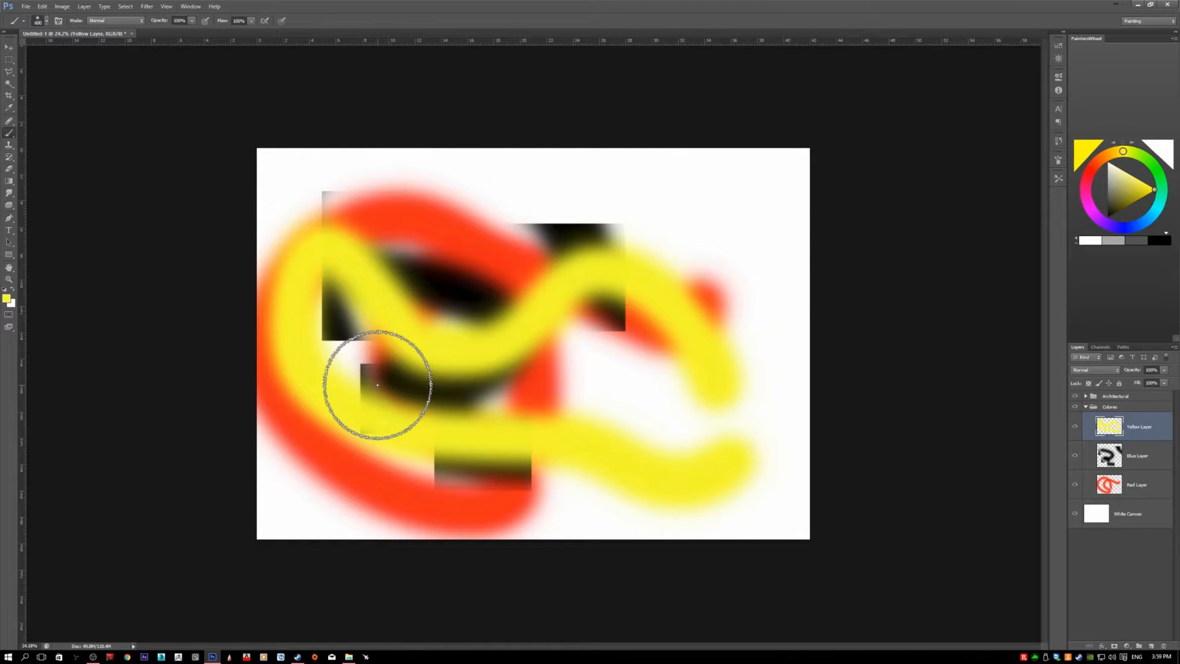
key("v")
key("ctrl+plus")
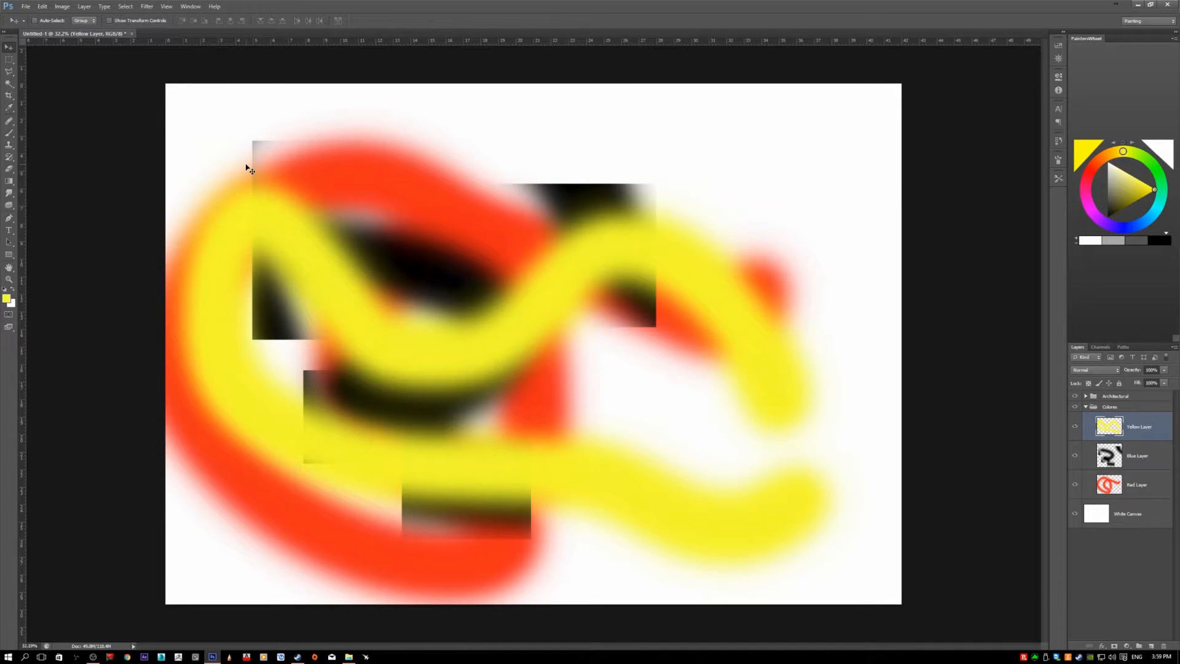
left_click(11, 134)
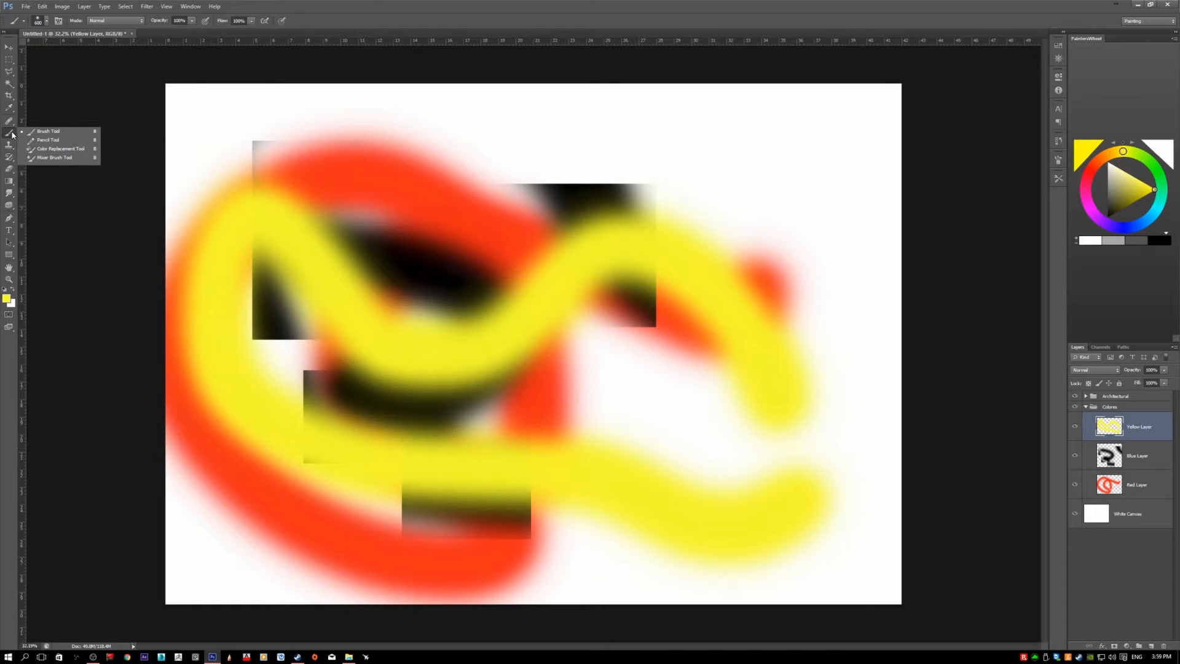
scroll(540, 245, "down", 2)
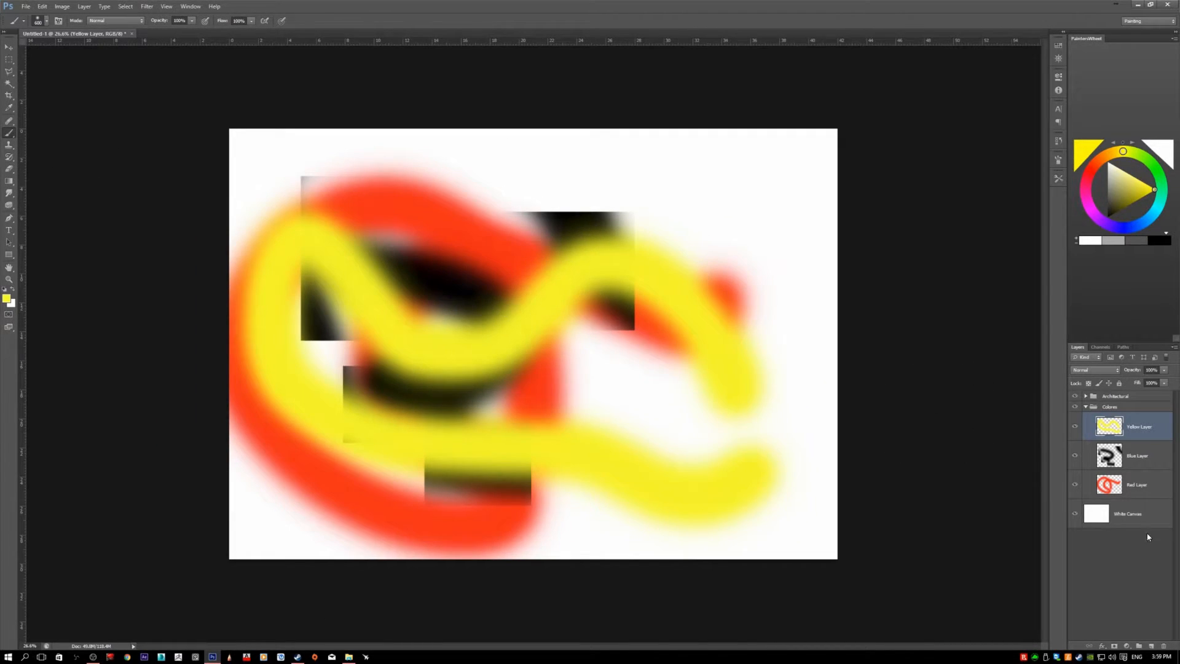
Add a new layer above the Yellow Layer and name it green
left_click(1151, 646)
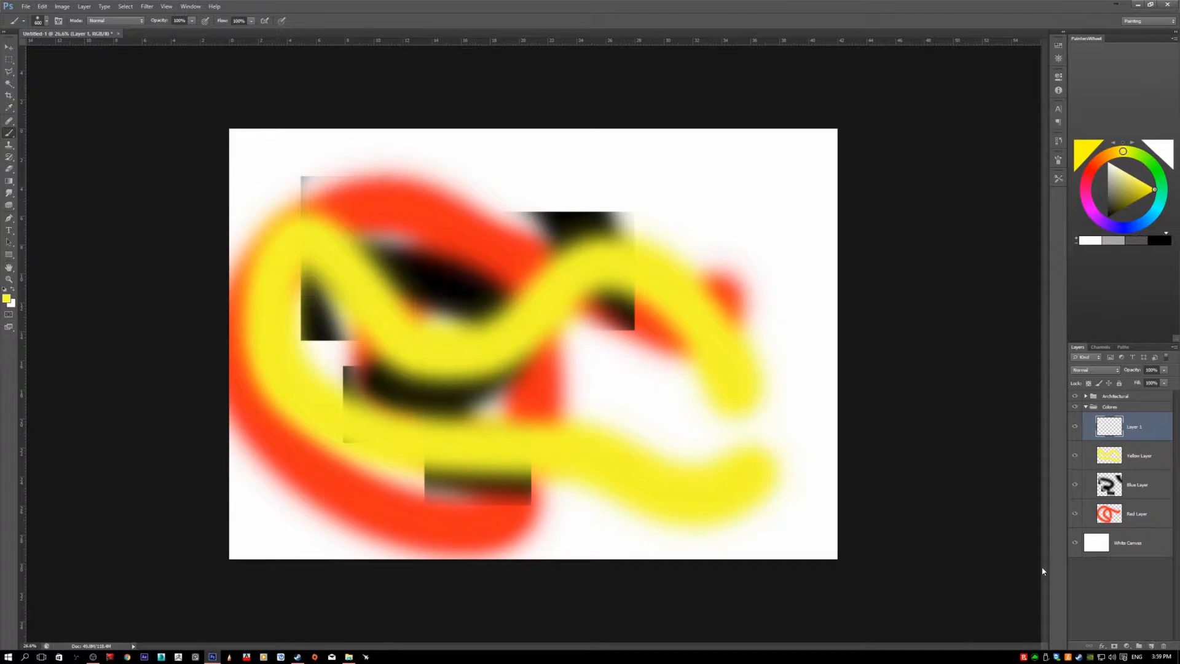
double_click(1137, 426)
type("gree")
Set the foreground color to dark green and paint a large looping soft stroke across the canvas on the green layer
left_click(7, 299)
left_click(452, 147)
left_click(432, 138)
left_click(551, 60)
mouse_move(755, 275)
left_mouse_down()
mouse_move(739, 258)
mouse_move(606, 274)
mouse_move(442, 352)
mouse_move(327, 377)
mouse_move(674, 482)
mouse_move(600, 347)
mouse_move(388, 235)
mouse_move(397, 184)
left_mouse_up()
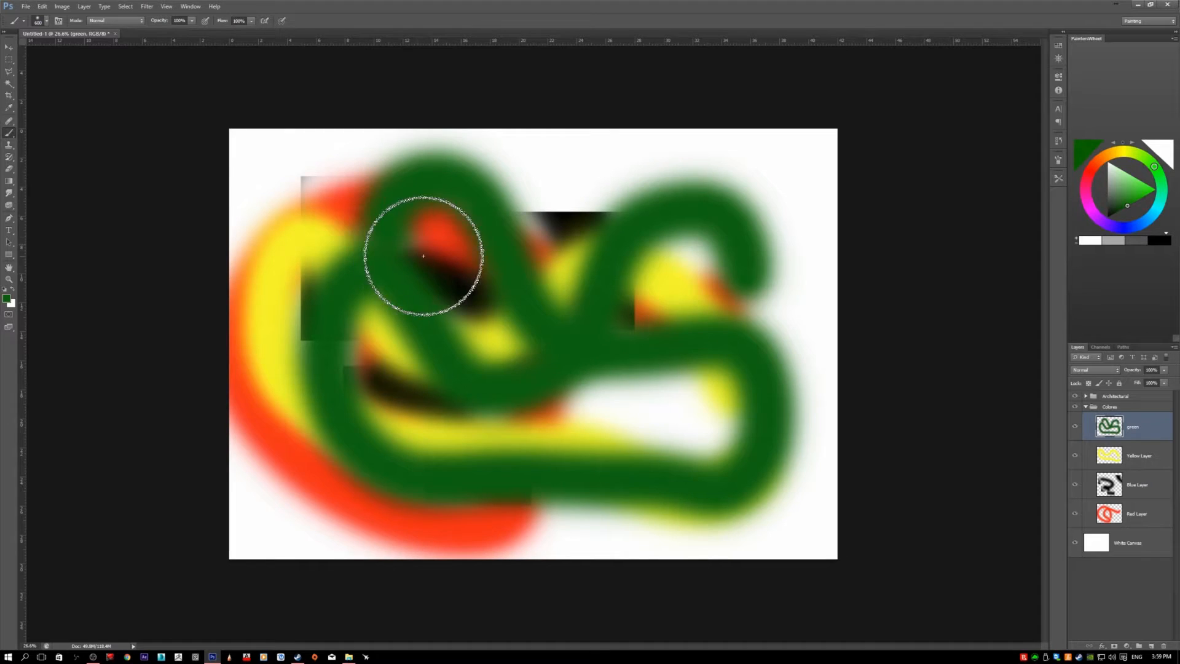
Switch to the Pencil tool, reduce its size, and draw a winding stroke down the middle of the canvas
right_click(10, 136)
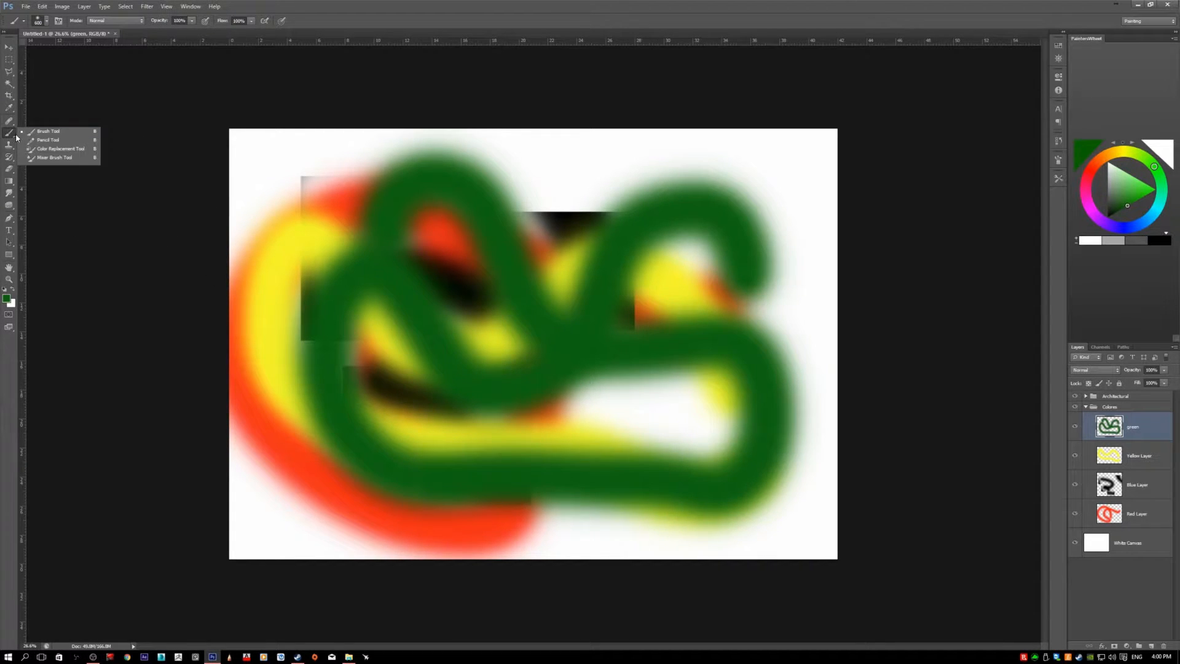
left_click(82, 143)
scroll(541, 265, "up", 2)
left_click_drag(558, 279, 539, 275)
mouse_move(545, 153)
left_mouse_down()
mouse_move(601, 140)
mouse_move(631, 167)
mouse_move(581, 193)
mouse_move(474, 195)
mouse_move(437, 242)
mouse_move(509, 284)
mouse_move(562, 366)
mouse_move(365, 397)
mouse_move(354, 423)
mouse_move(396, 456)
mouse_move(549, 484)
left_mouse_up()
Set the pencil hardness to 100% and draw two more curved strokes on the green layer
right_click(590, 462)
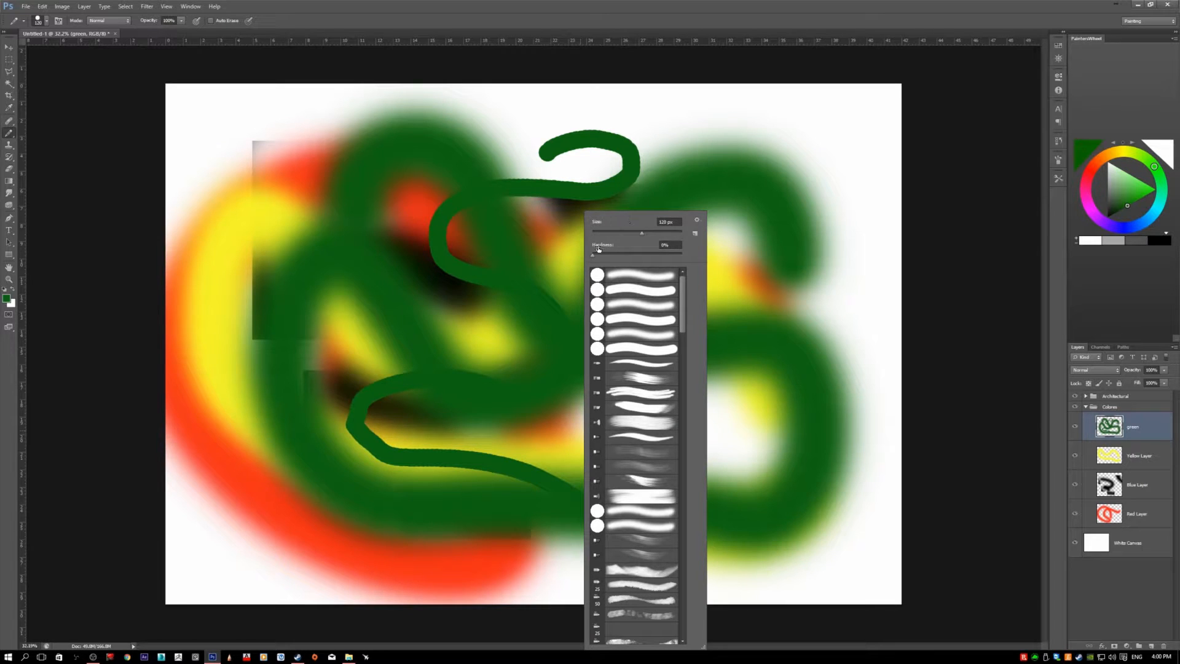
left_click_drag(796, 213, 793, 341)
right_click(645, 440)
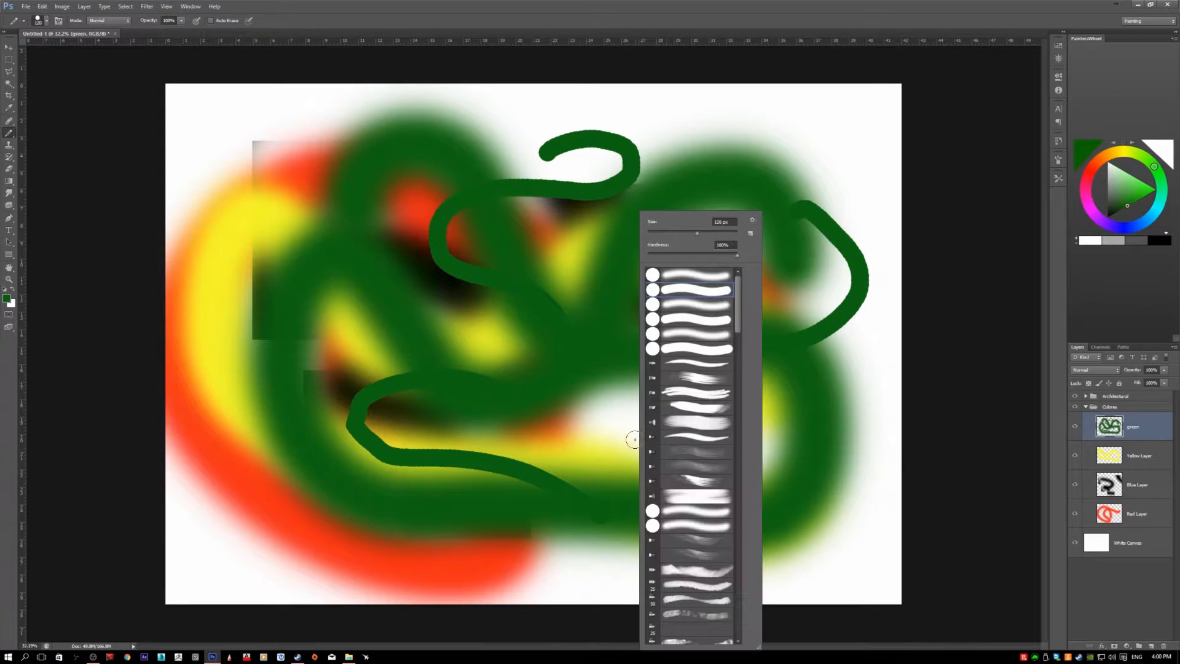
mouse_move(482, 319)
left_mouse_down()
mouse_move(291, 495)
mouse_move(666, 492)
mouse_move(702, 158)
left_mouse_up()
Shrink the pencil to a very fine tip and draw a thin wavy line near the canvas's upper-left corner
scroll(435, 201, "up", 3)
left_click_drag(440, 187, 418, 180)
scroll(176, 124, "up", 3)
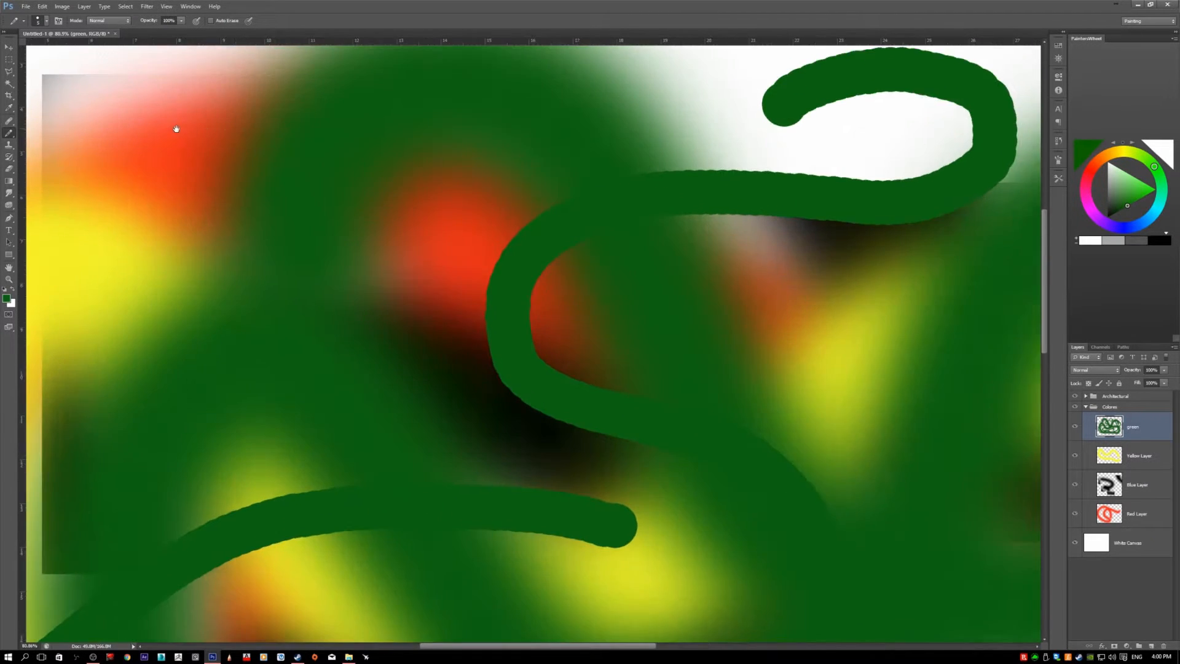
mouse_move(158, 175)
left_mouse_down()
mouse_move(257, 162)
mouse_move(308, 222)
mouse_move(351, 312)
left_mouse_up()
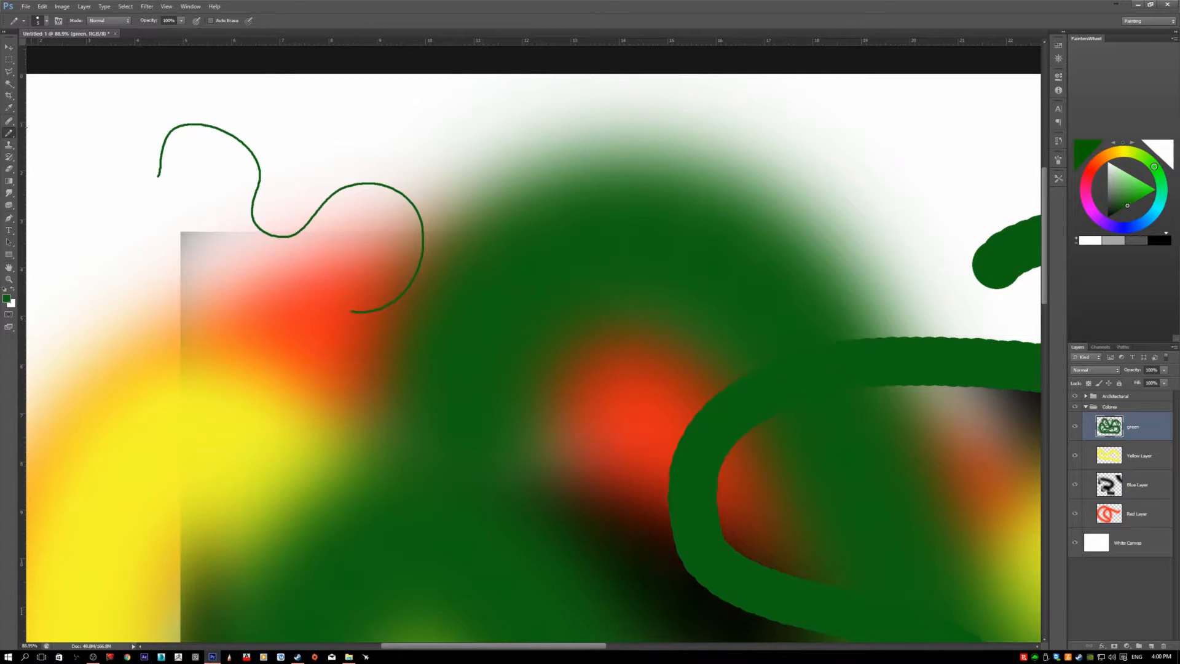
Return to the Brush tool, reduce its size to about 479 px, and paint two soft strokes on the green layer
right_click(9, 134)
left_click(40, 132)
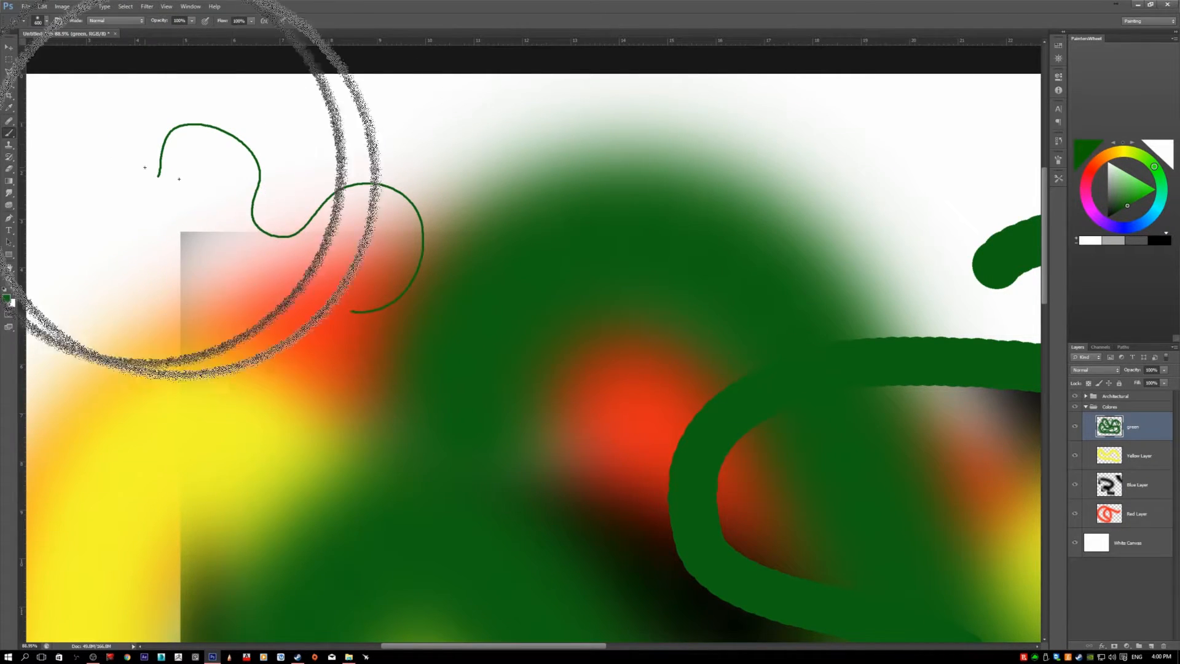
left_click_drag(601, 296, 571, 297)
mouse_move(516, 280)
left_mouse_down()
mouse_move(708, 252)
mouse_move(596, 419)
mouse_move(228, 305)
mouse_move(297, 449)
mouse_move(673, 448)
left_mouse_up()
scroll(211, 374, "down", 6)
mouse_move(568, 222)
left_mouse_down()
mouse_move(656, 490)
mouse_move(730, 507)
left_mouse_up()
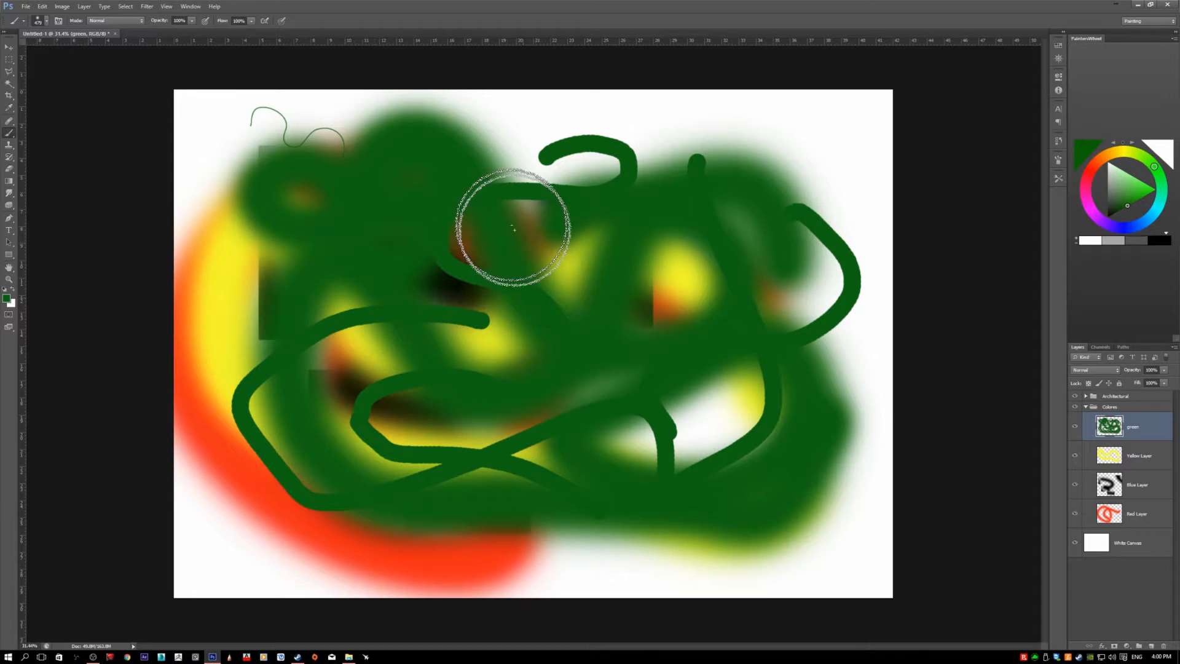
Set the brush hardness to 100% and paint a hard-edged winding stroke from the canvas's upper-right corner
right_click(523, 258)
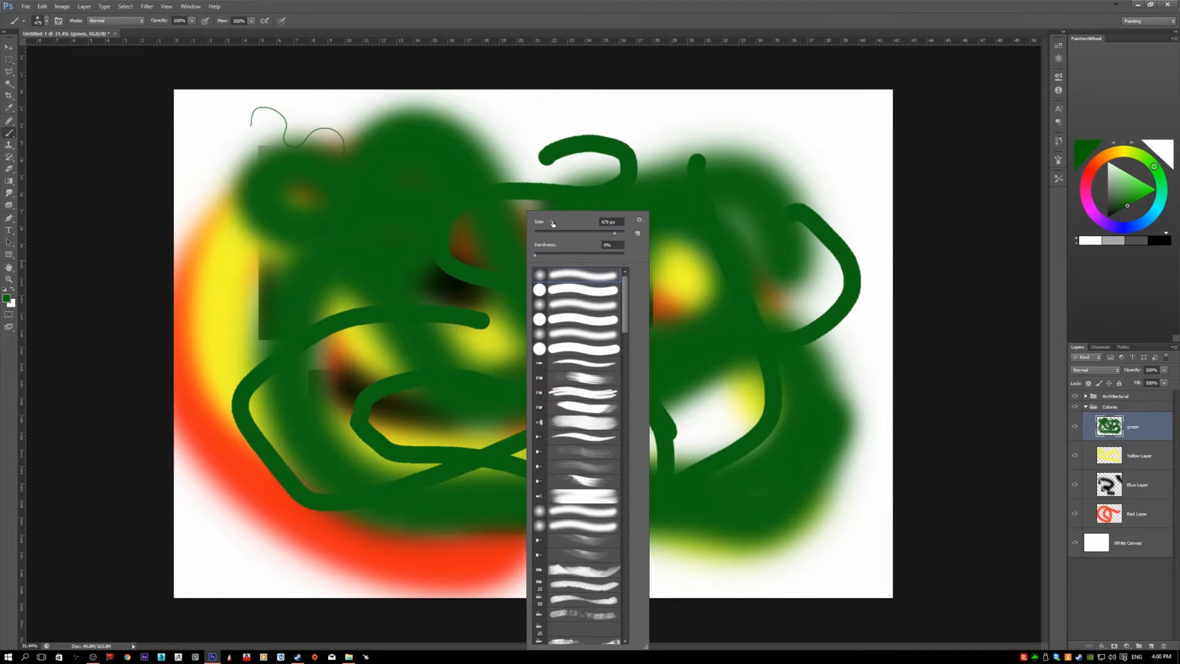
left_click_drag(547, 256, 537, 255)
mouse_move(811, 144)
left_mouse_down()
mouse_move(856, 203)
mouse_move(755, 281)
mouse_move(552, 315)
mouse_move(541, 437)
mouse_move(724, 512)
left_mouse_up()
Lower the brush hardness and paint another winding stroke from the upper middle of the canvas to its lower edge
right_click(553, 359)
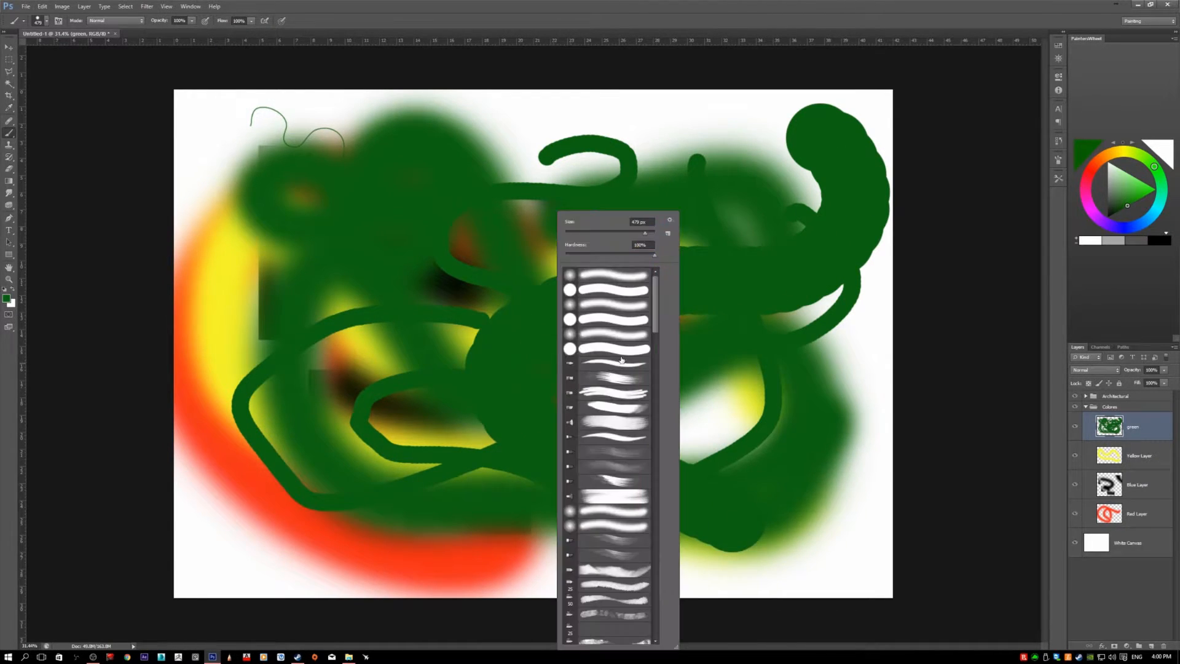
left_click(605, 253)
mouse_move(461, 119)
left_mouse_down()
mouse_move(597, 138)
mouse_move(602, 247)
mouse_move(371, 347)
mouse_move(440, 488)
mouse_move(666, 545)
left_mouse_up()
Select the entire canvas and clear the contents of the green layer
key("ctrl+a")
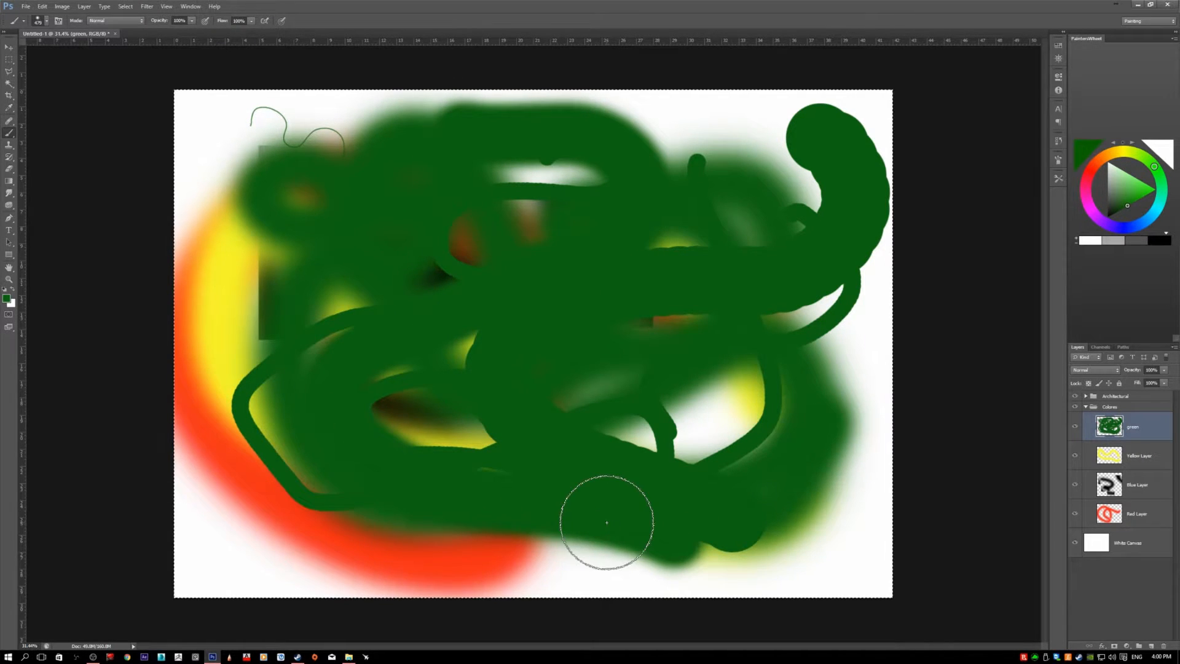
key("Delete")
left_click(1126, 453)
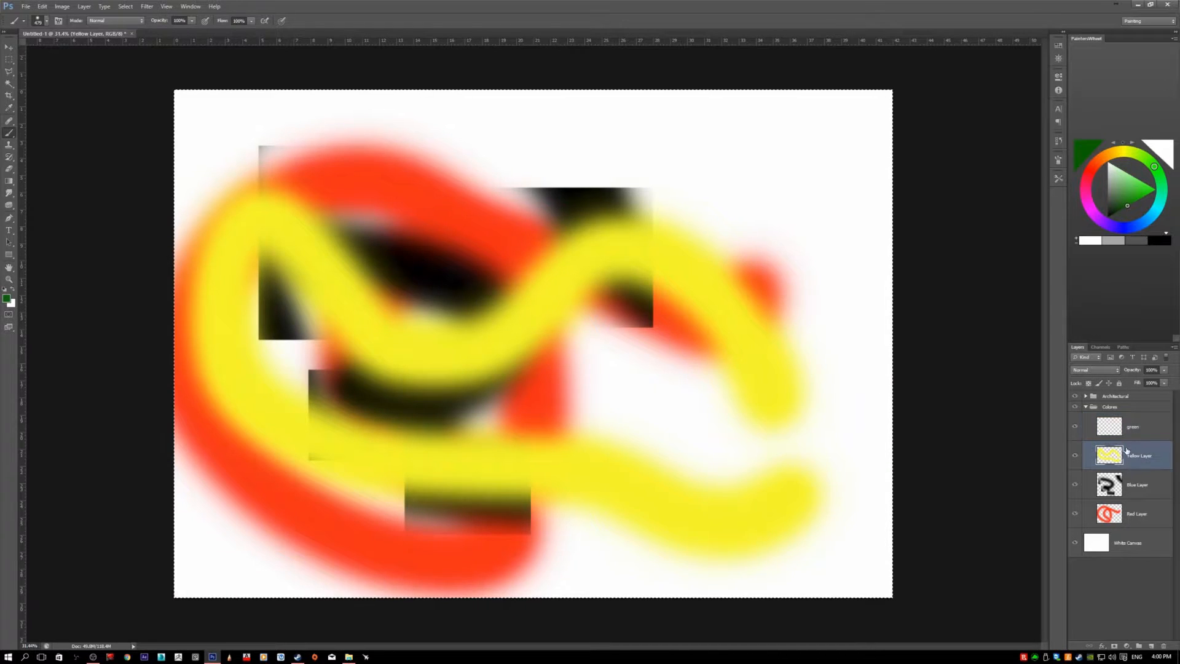
key("ctrl+BackSpace")
left_click(1127, 491)
left_click(1140, 466)
key("ctrl+z")
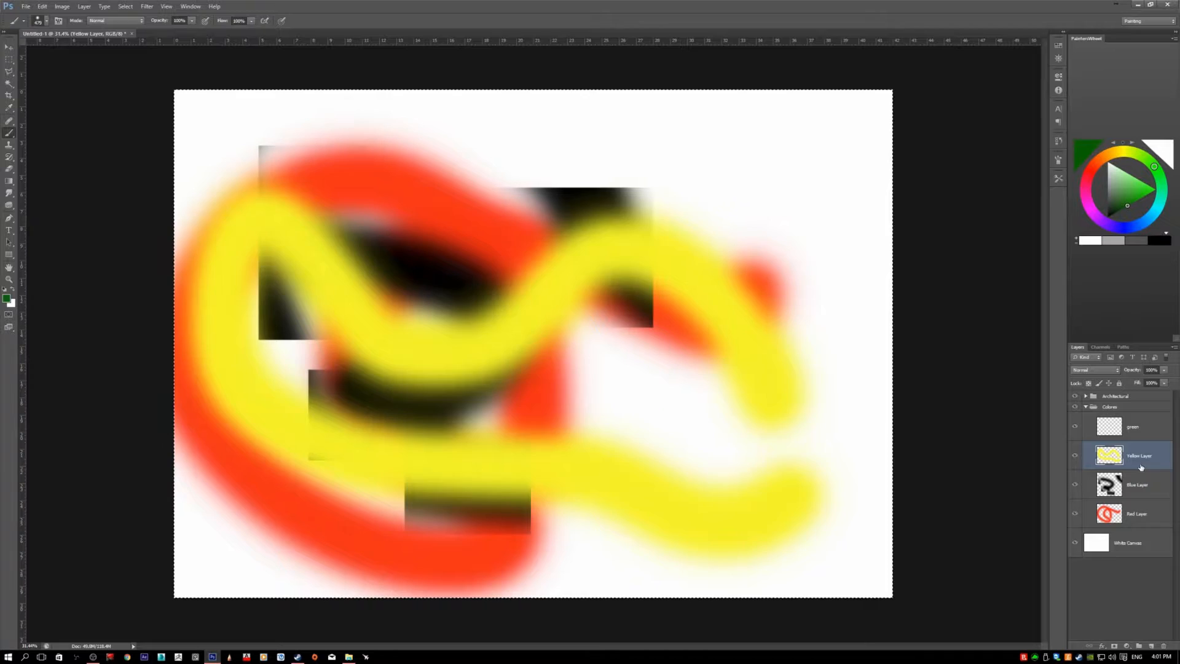
Clear the contents of the Yellow, Blue and Red Layers one by one, and remove the selection
key("Delete")
left_click(1131, 488)
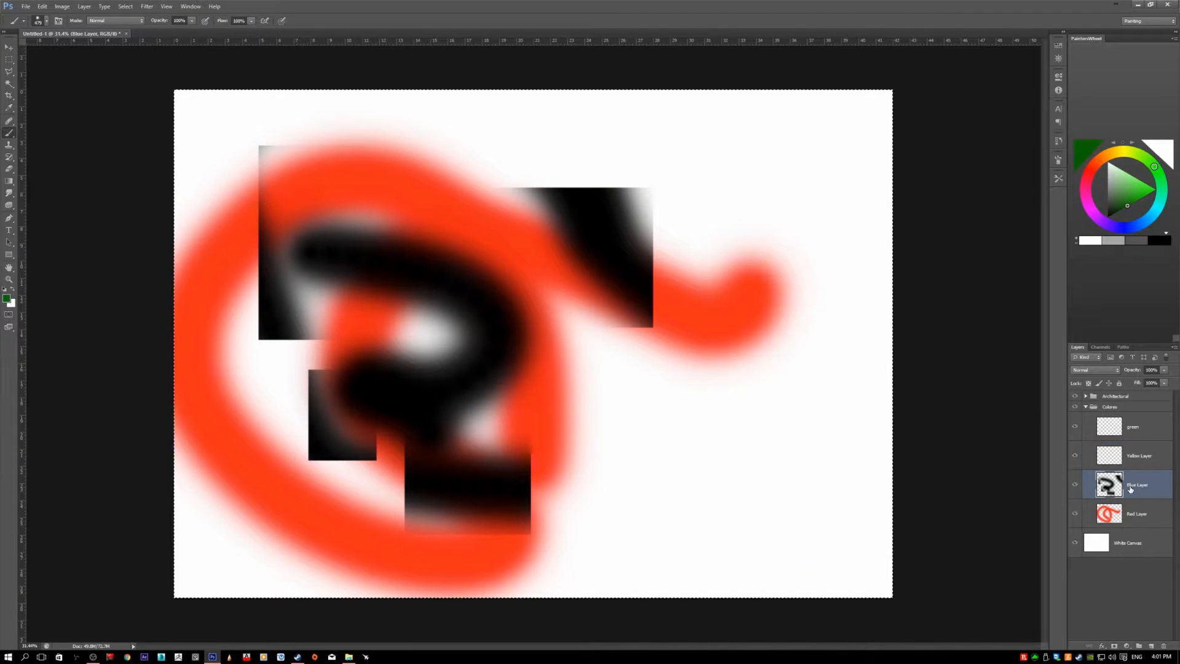
key("Delete")
left_click(1131, 506)
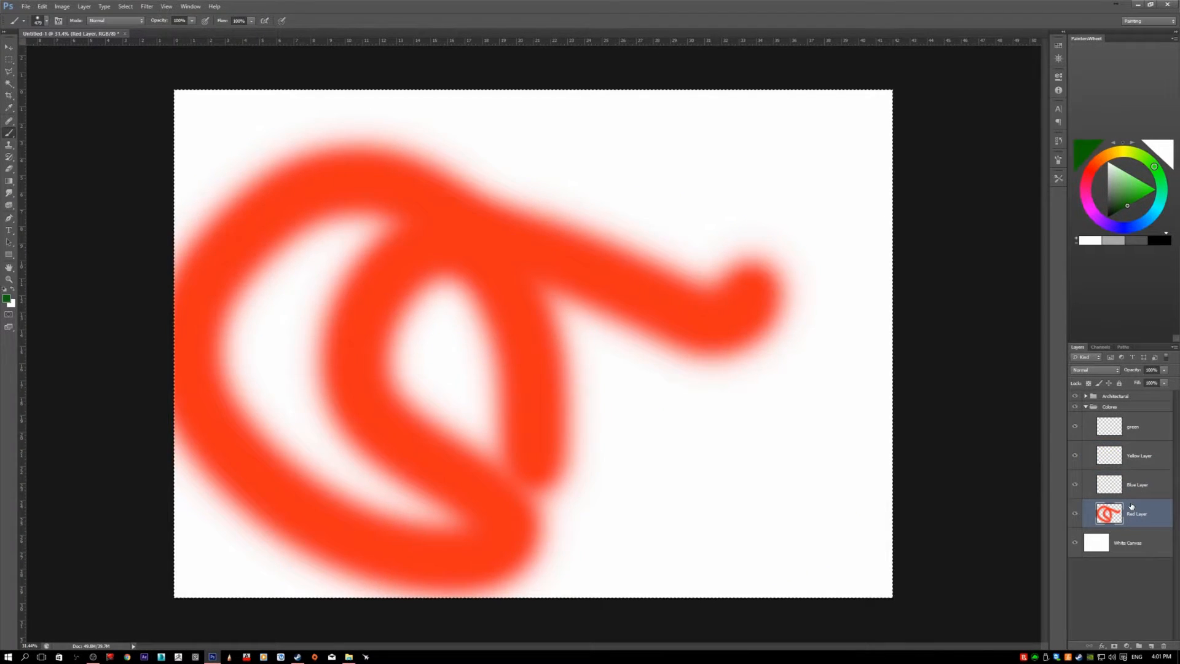
key("Delete")
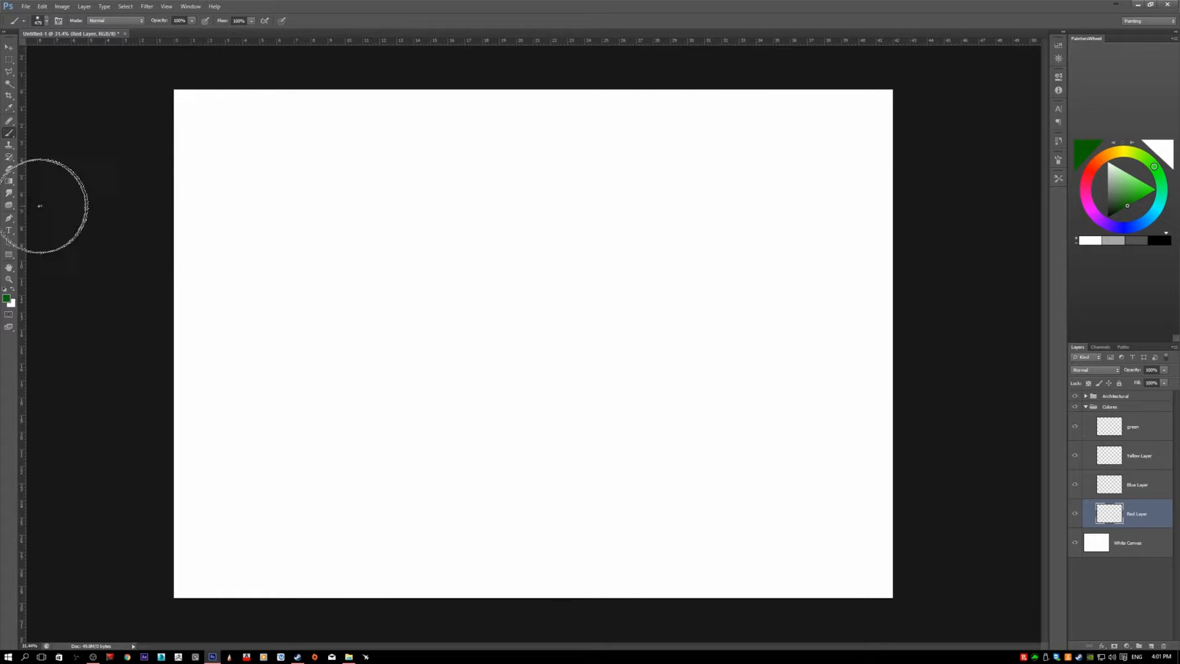
Draw an open arched path with three anchor points across the canvas using the Pen tool
left_click(9, 220)
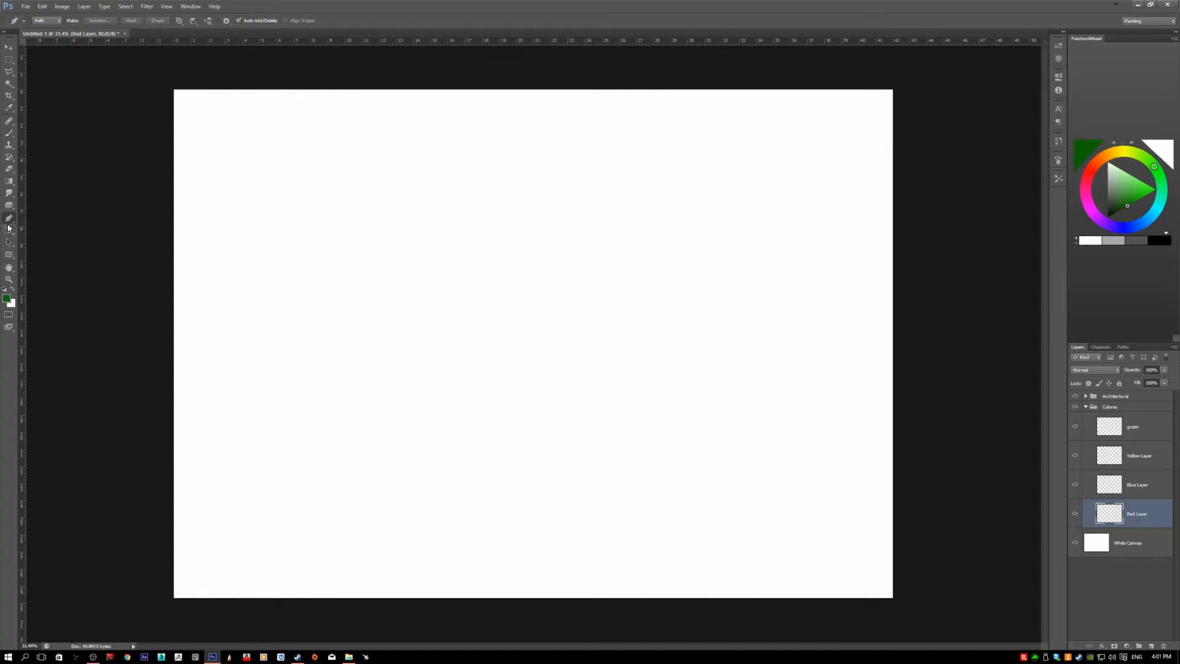
left_click(286, 309)
left_click_drag(591, 202, 705, 229)
left_click_drag(601, 411, 587, 438)
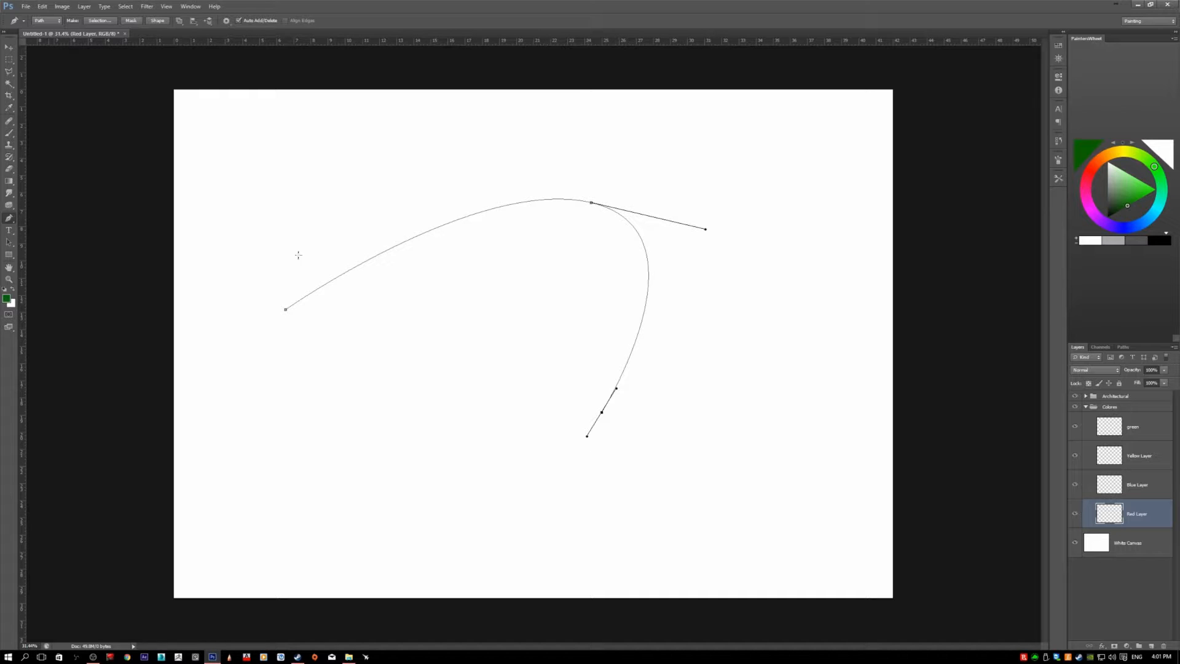
Reduce the Brush tool's size to a thin tip and return to the Pen tool
left_click(10, 133)
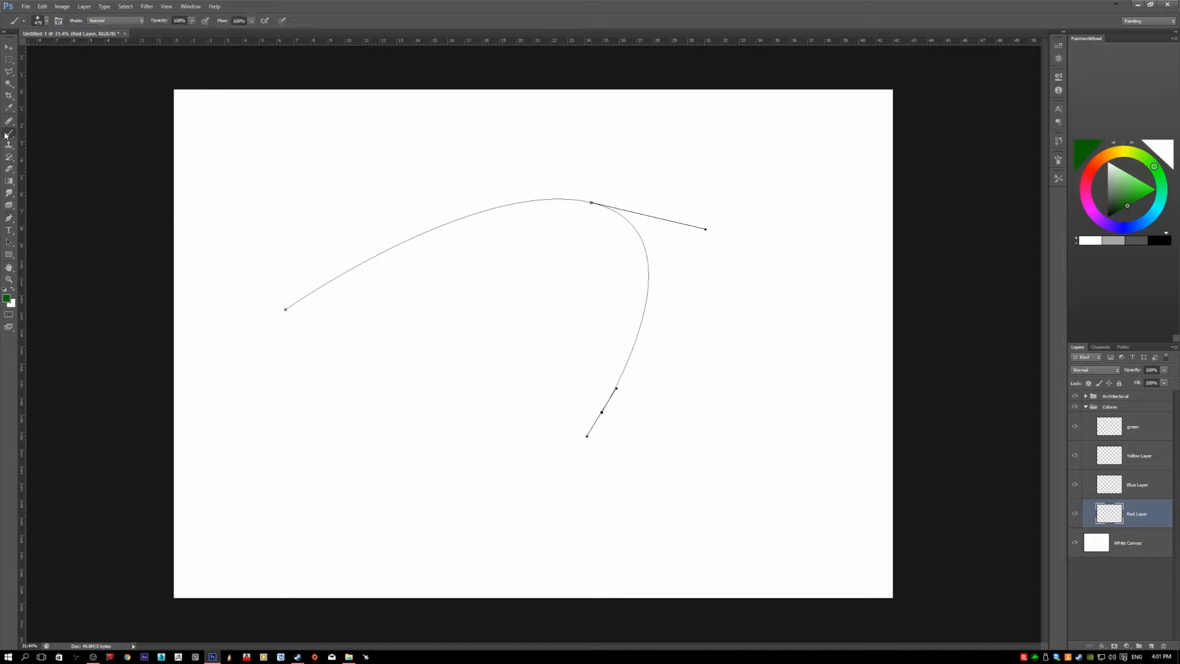
right_click(365, 217)
left_click(418, 6)
key("p")
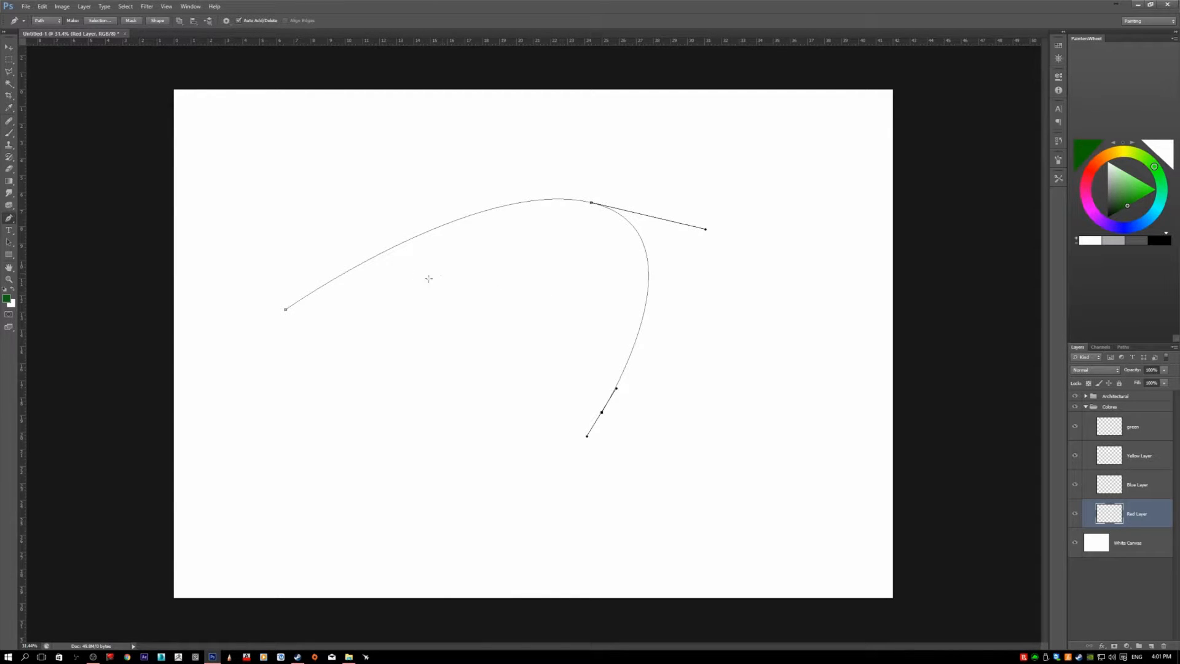
Stroke the arched path with the Brush, leaving Simulate Pressure off
right_click(340, 259)
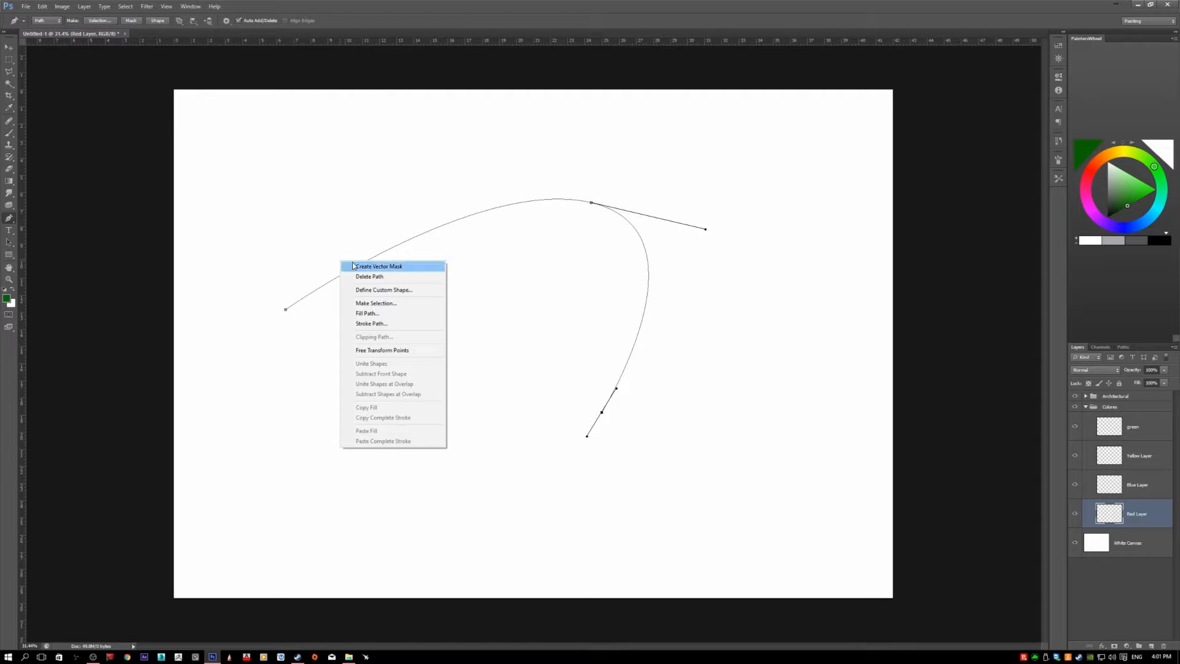
left_click(388, 325)
left_click(459, 166)
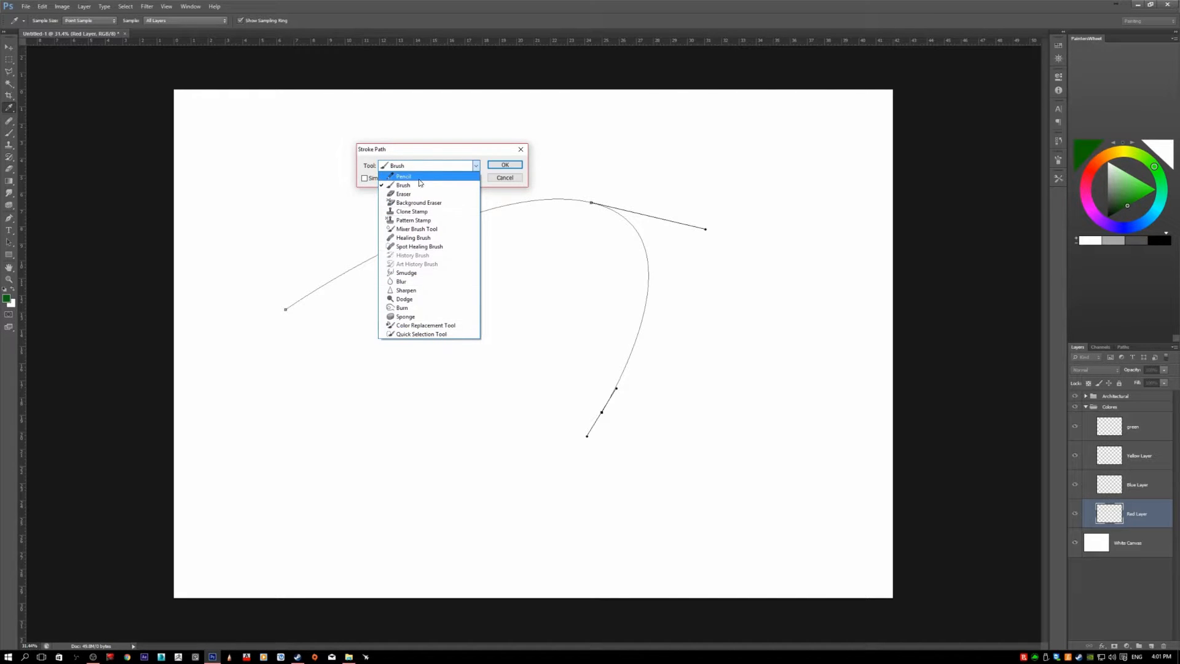
left_click(453, 149)
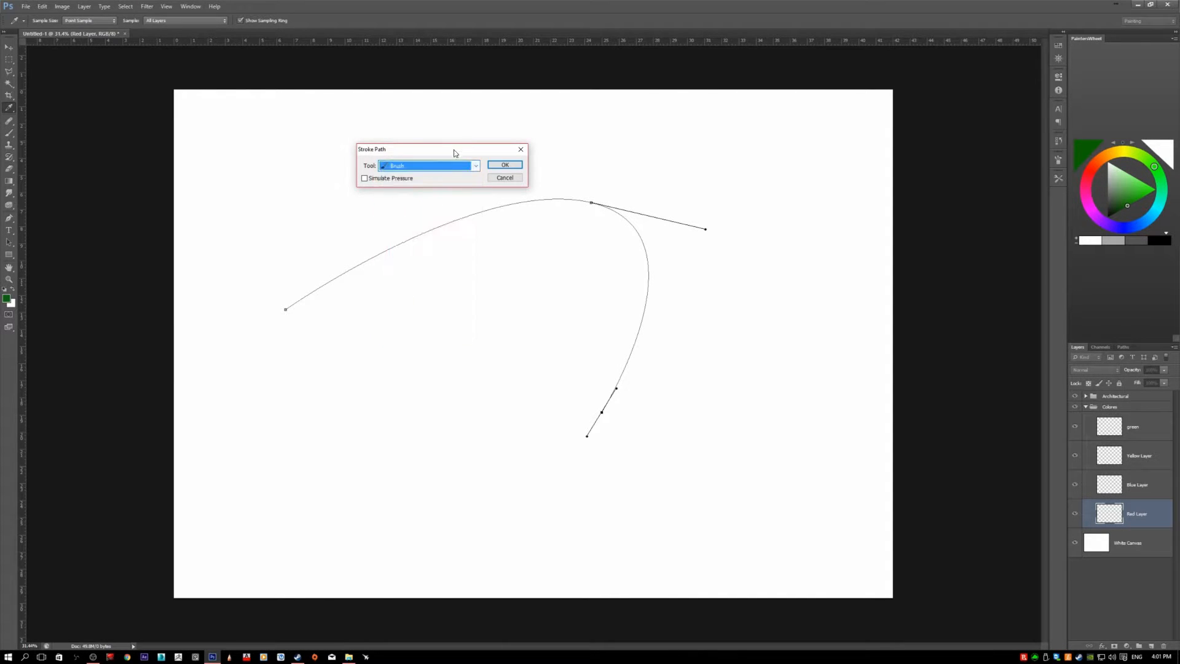
left_click(515, 166)
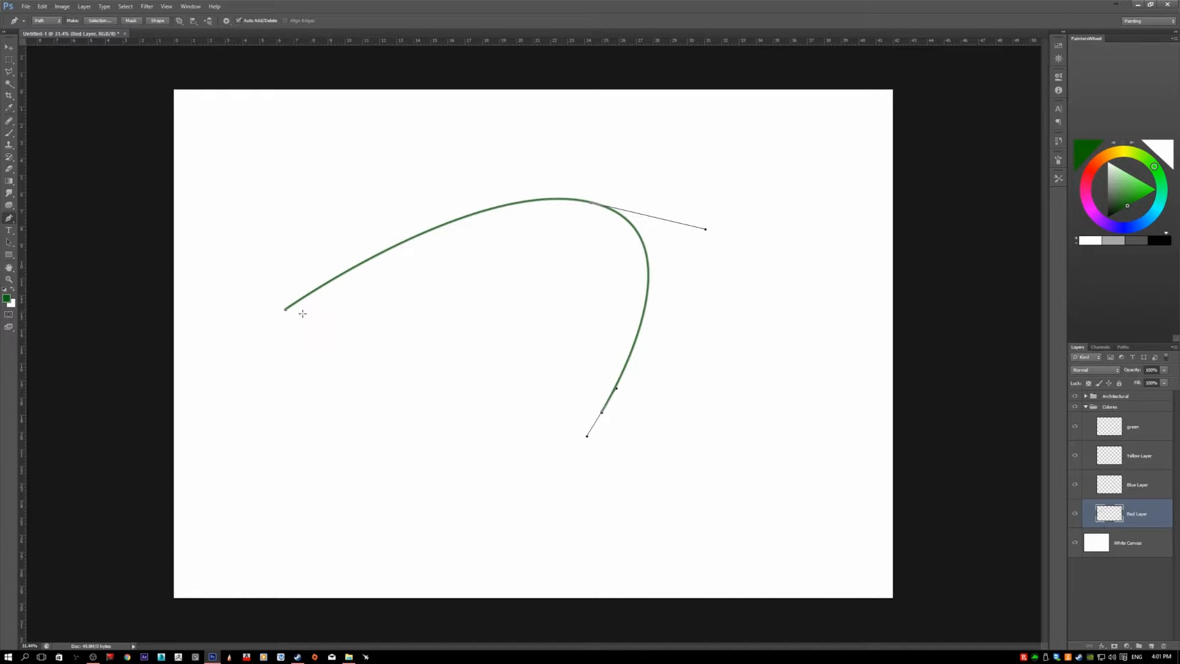
Dismiss the path and its handles, keeping only the green stroke on the Red Layer
scroll(368, 283, "up", 1)
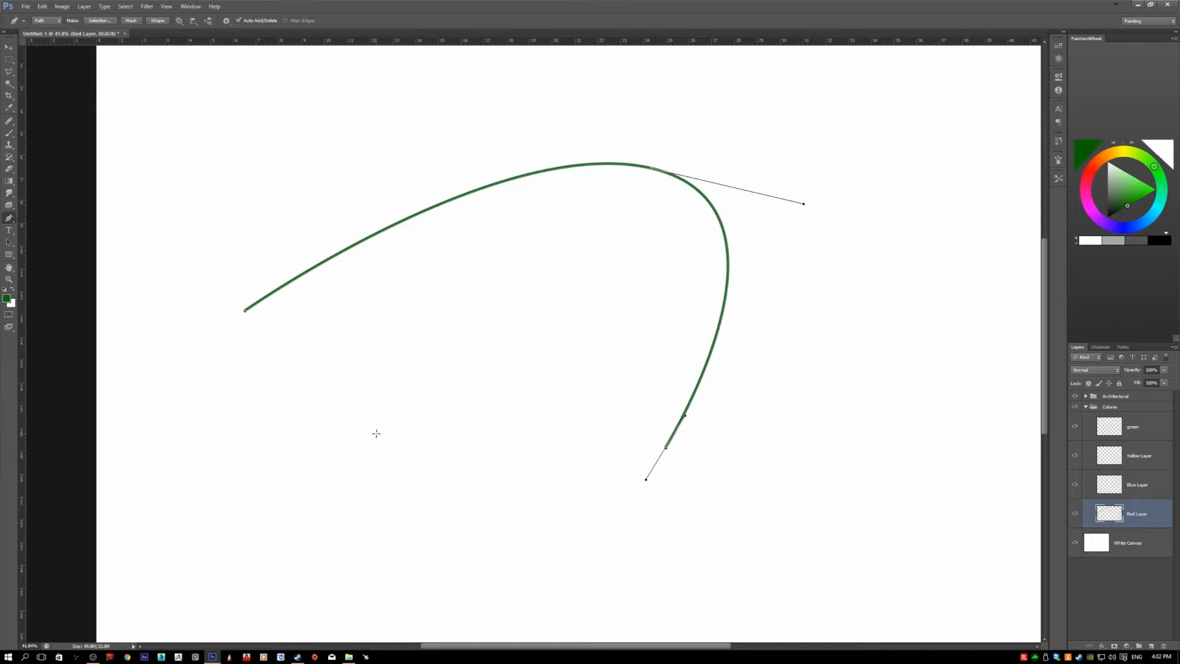
key("Escape")
scroll(380, 438, "down", 1)
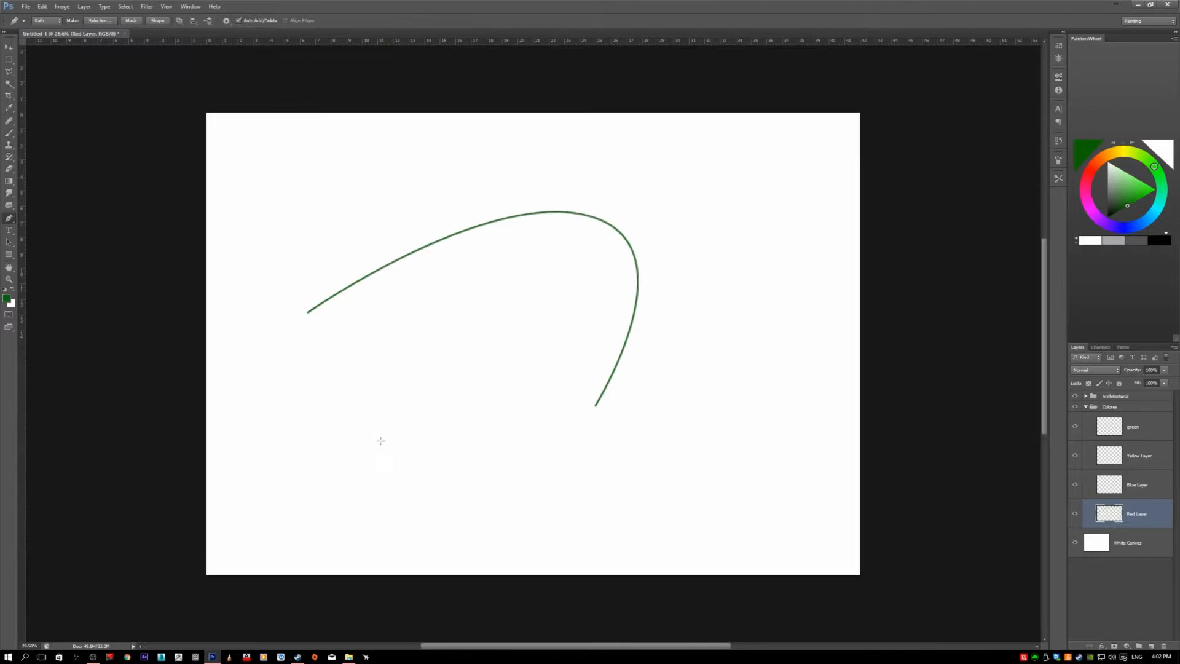
scroll(26, 298, "up", 1)
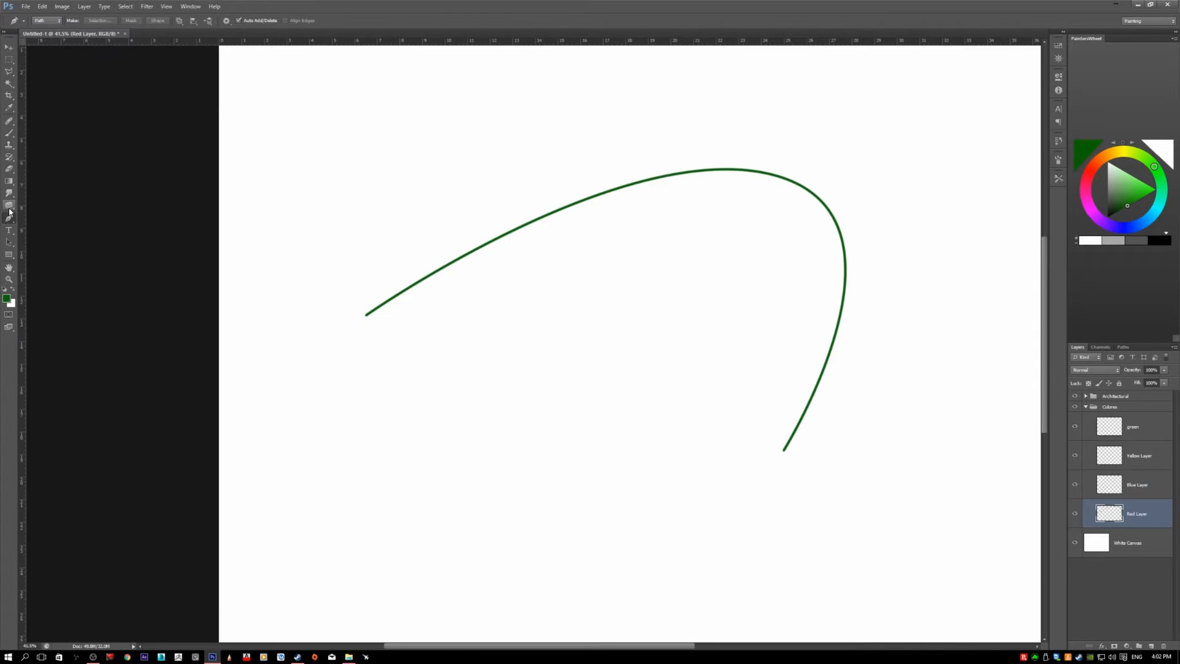
Paint a similar arched curve freehand with the Brush tool below the stroked path curve
key("v")
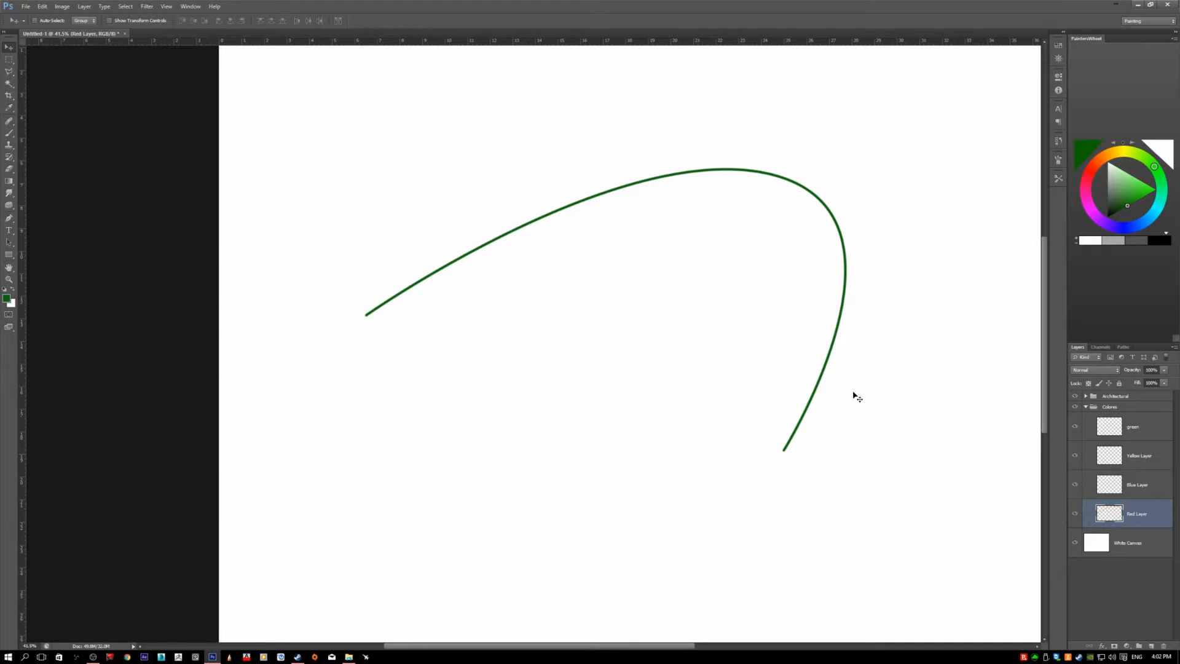
scroll(793, 355, "down", 1)
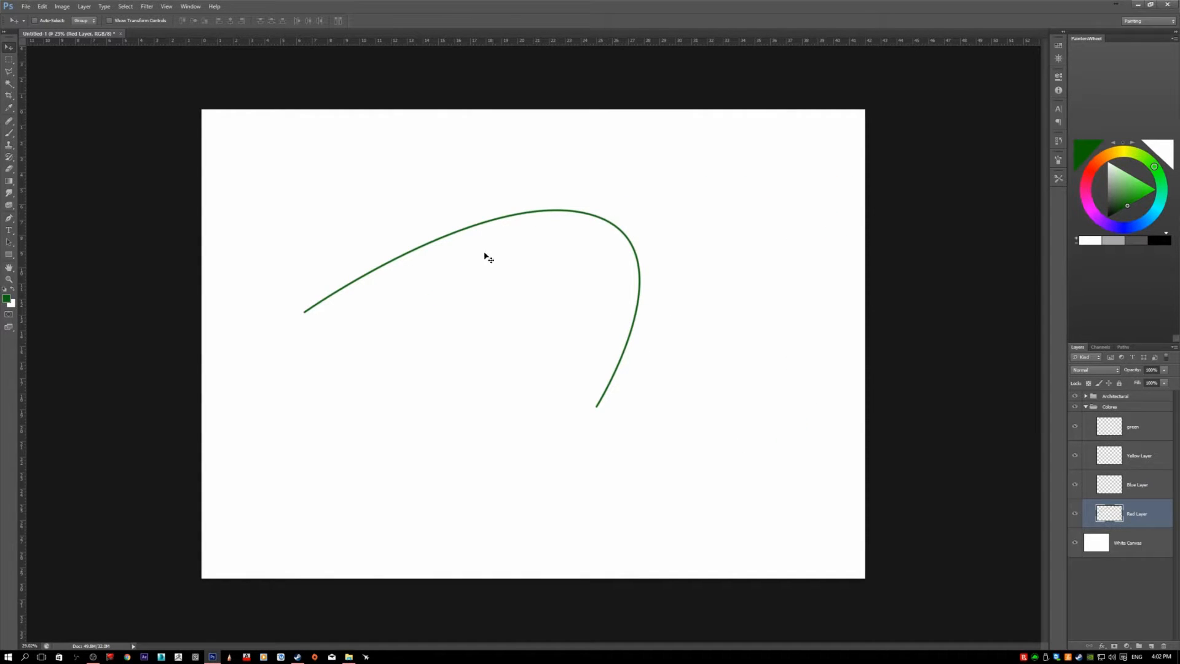
key("b")
mouse_move(265, 371)
left_mouse_down()
mouse_move(351, 313)
mouse_move(449, 283)
mouse_move(551, 306)
mouse_move(573, 366)
mouse_move(502, 488)
left_mouse_up()
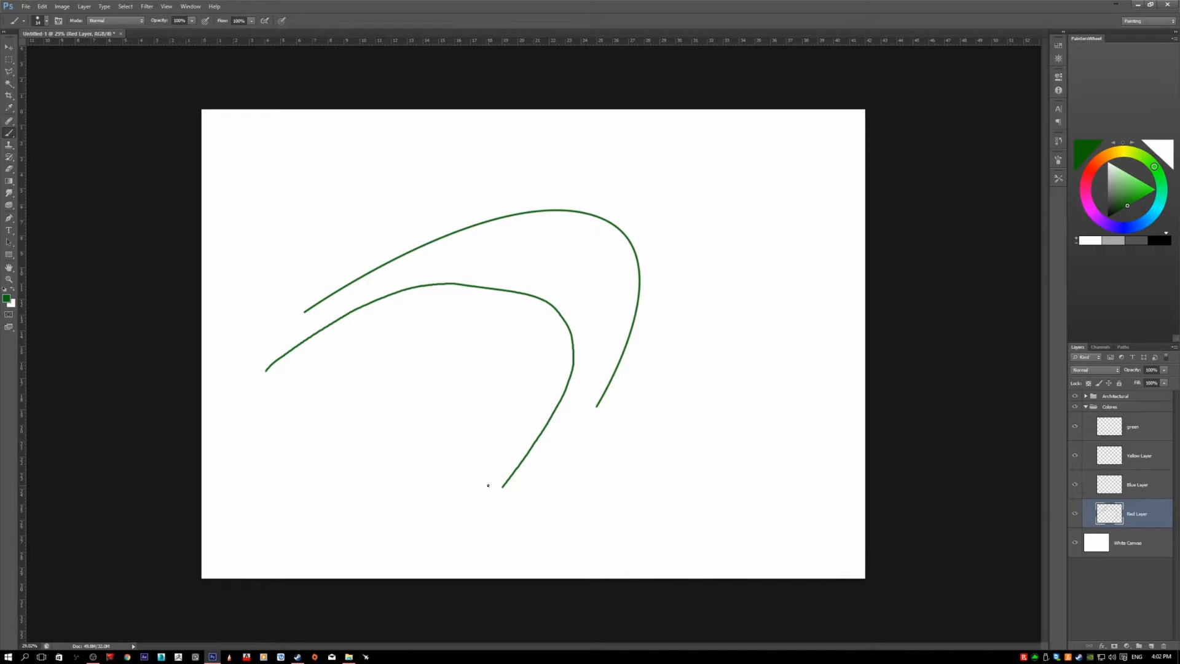
Undo the freehand curve and dismiss the path lying over the remaining green stroke
key("ctrl+z")
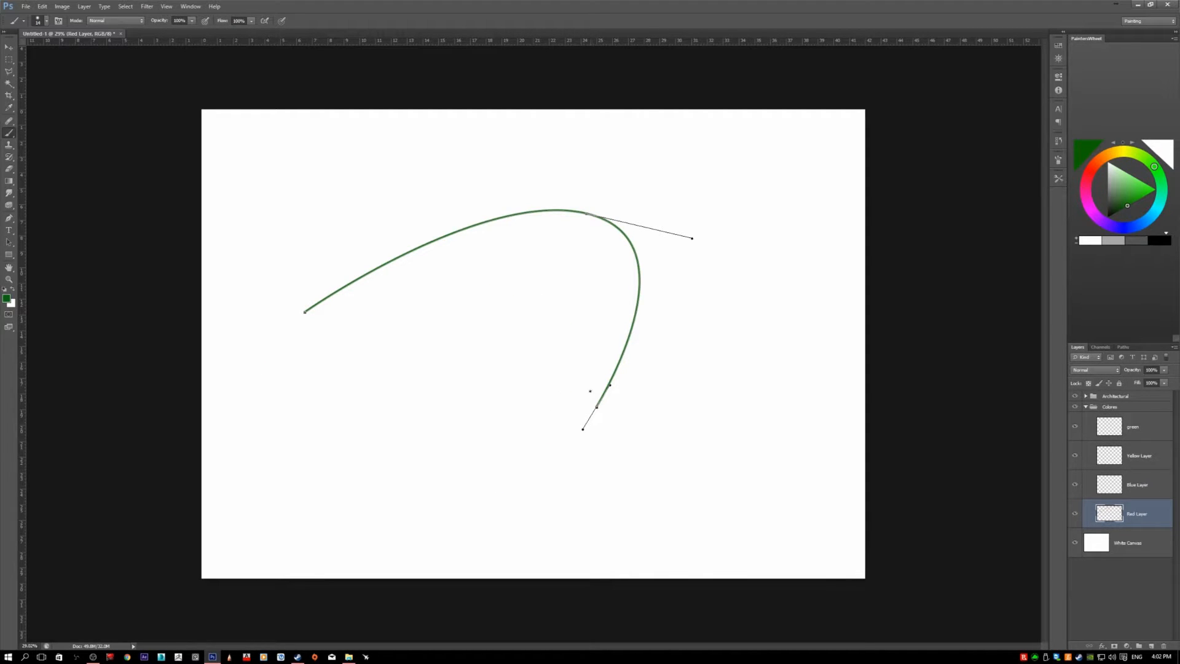
key("p")
key("Escape")
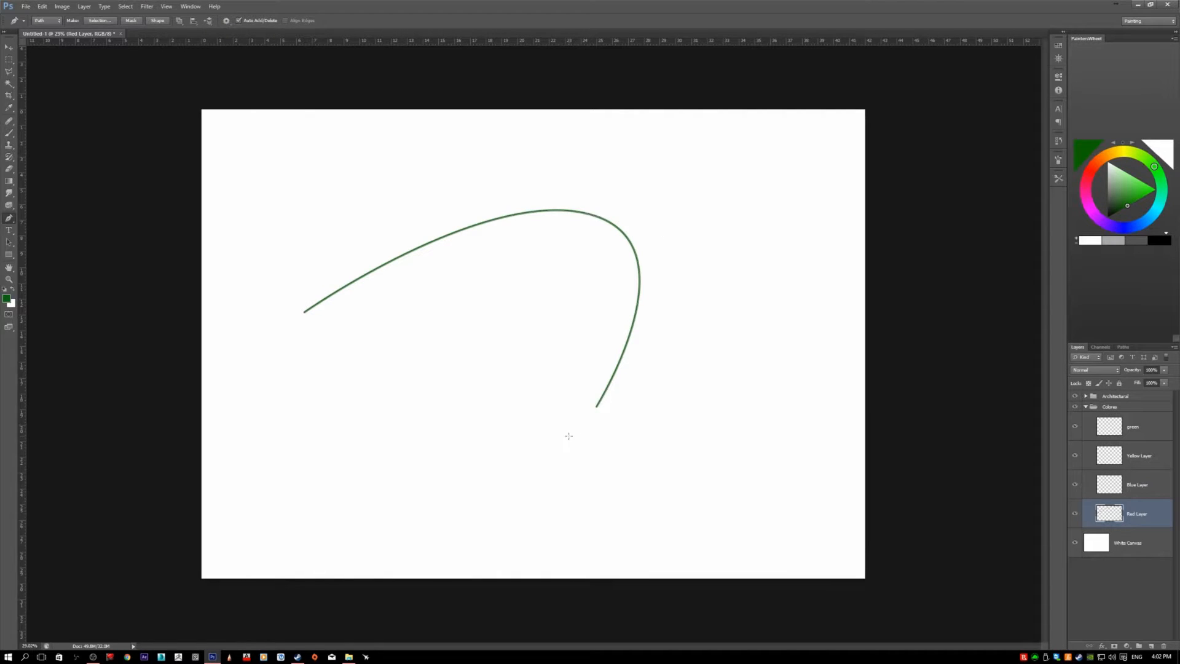
Shift the green curve slightly with the Move tool and clear everything from the Red Layer
key("v")
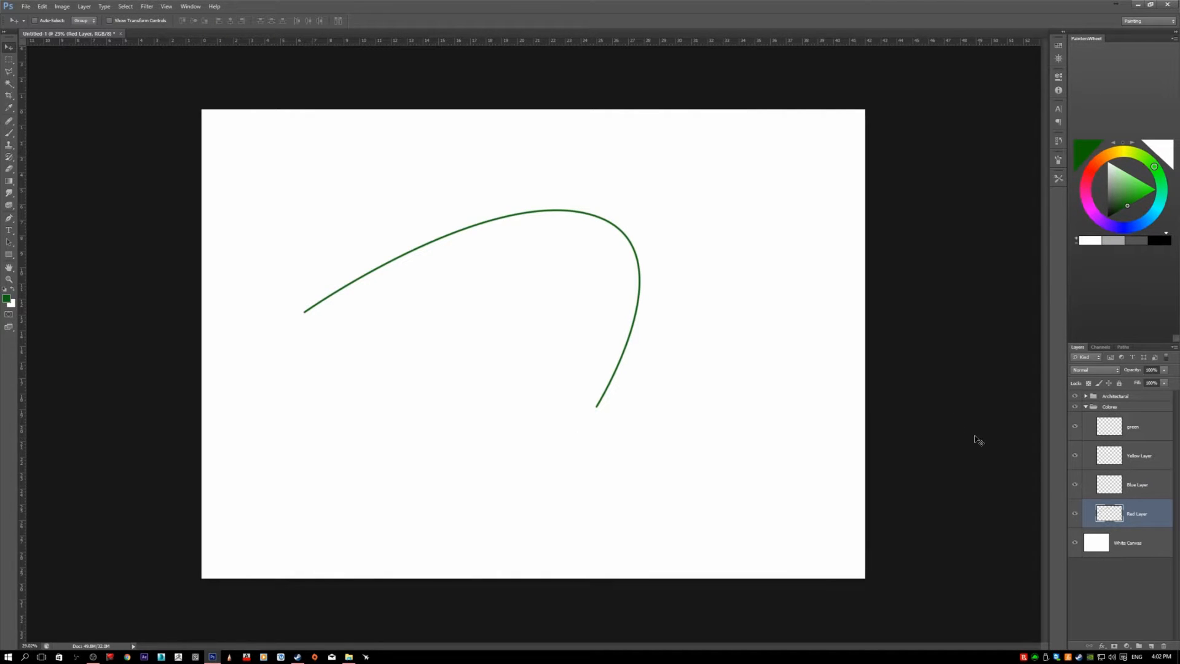
left_click_drag(631, 327, 668, 367)
key("ctrl+a")
key("Delete")
key("ctrl+d")
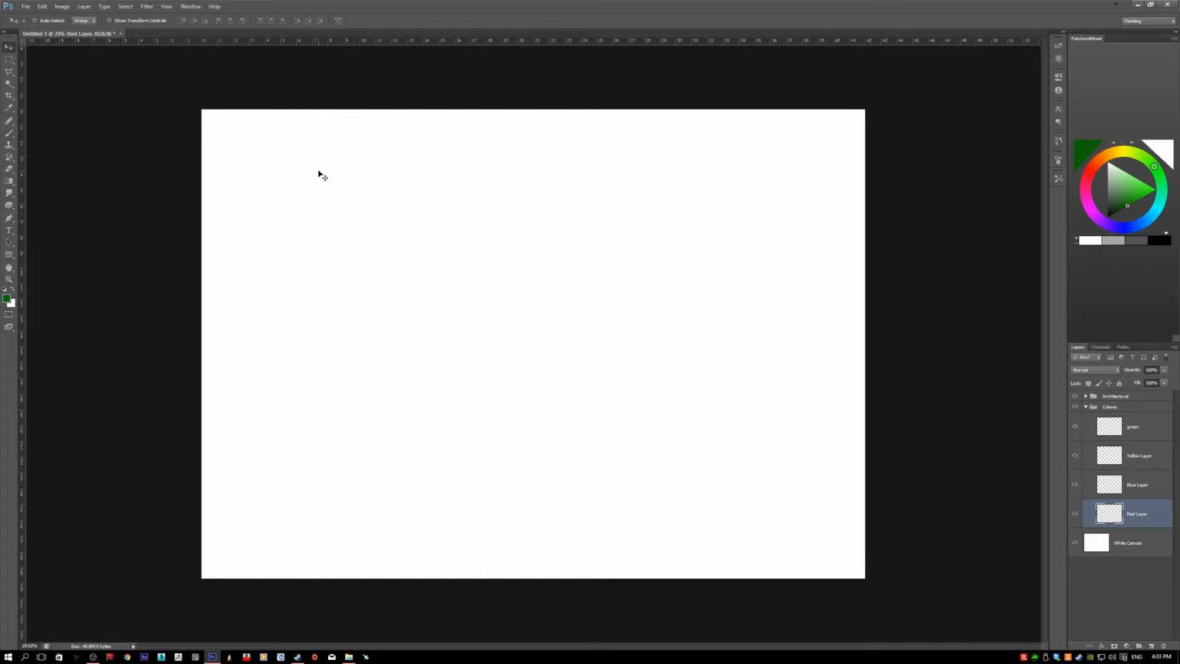
Open V MAP.pdf from the Desktop and import its map page as a new document
left_click(26, 6)
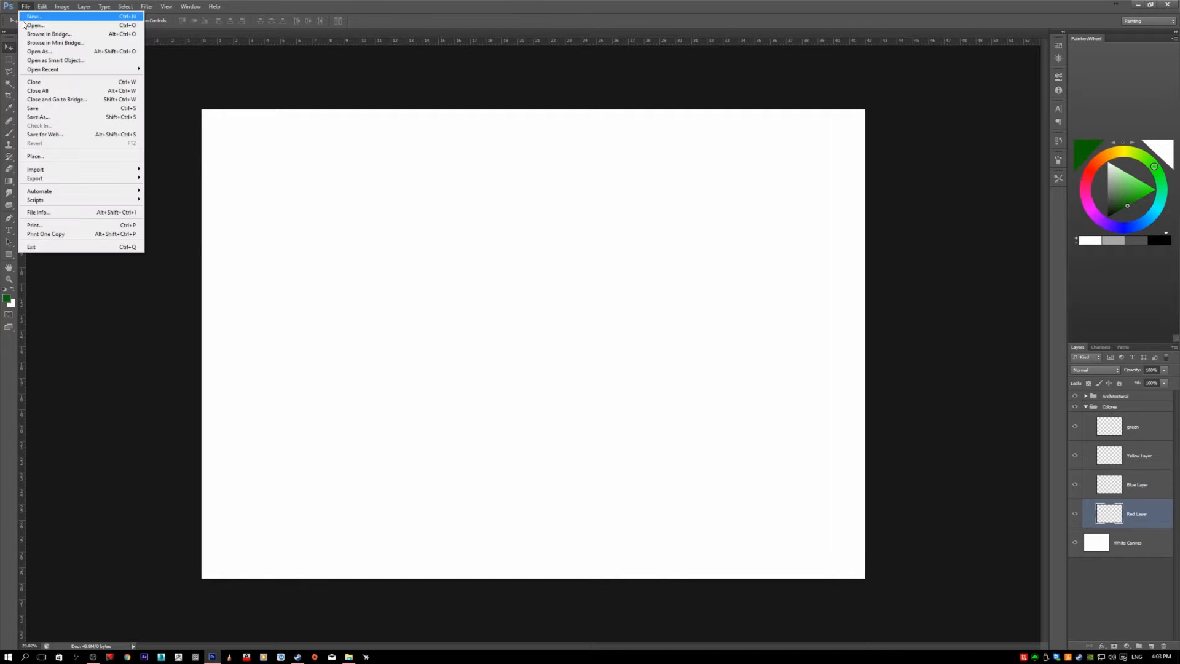
left_click(99, 26)
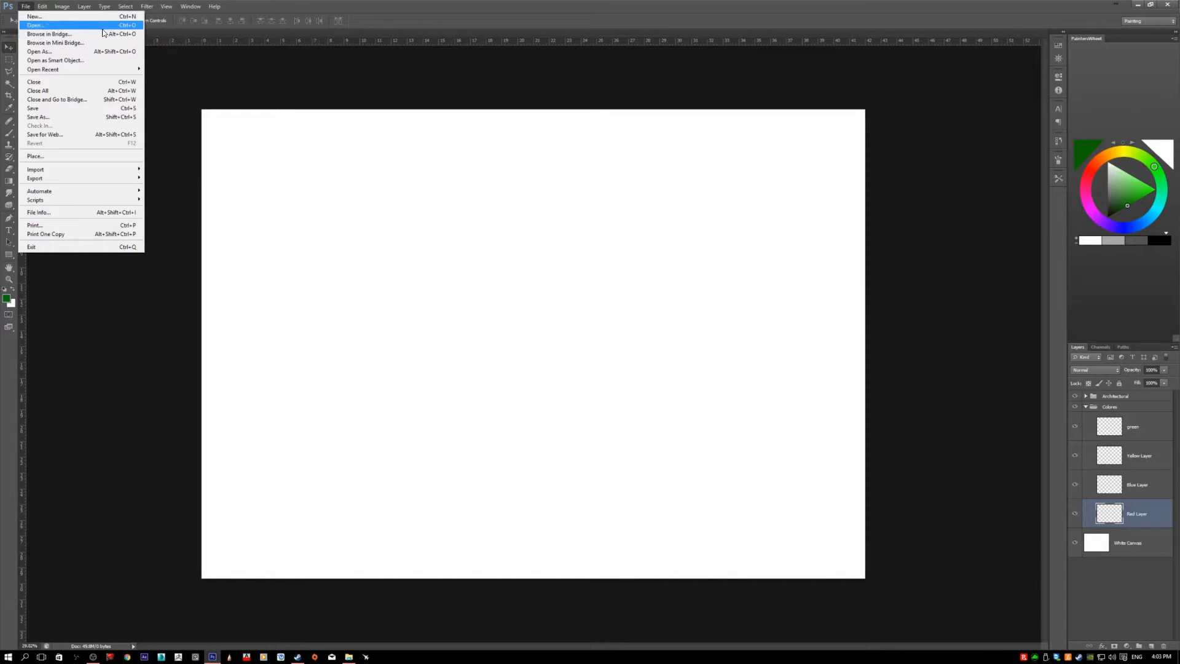
left_click(308, 10)
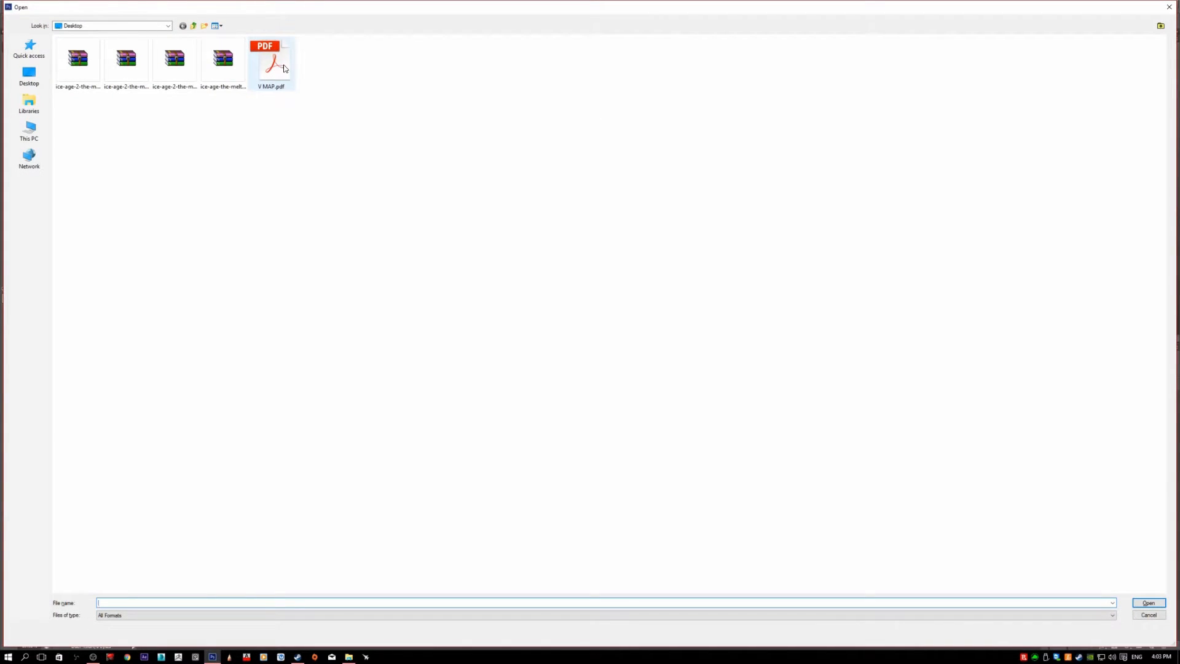
left_click(268, 73)
key("Return")
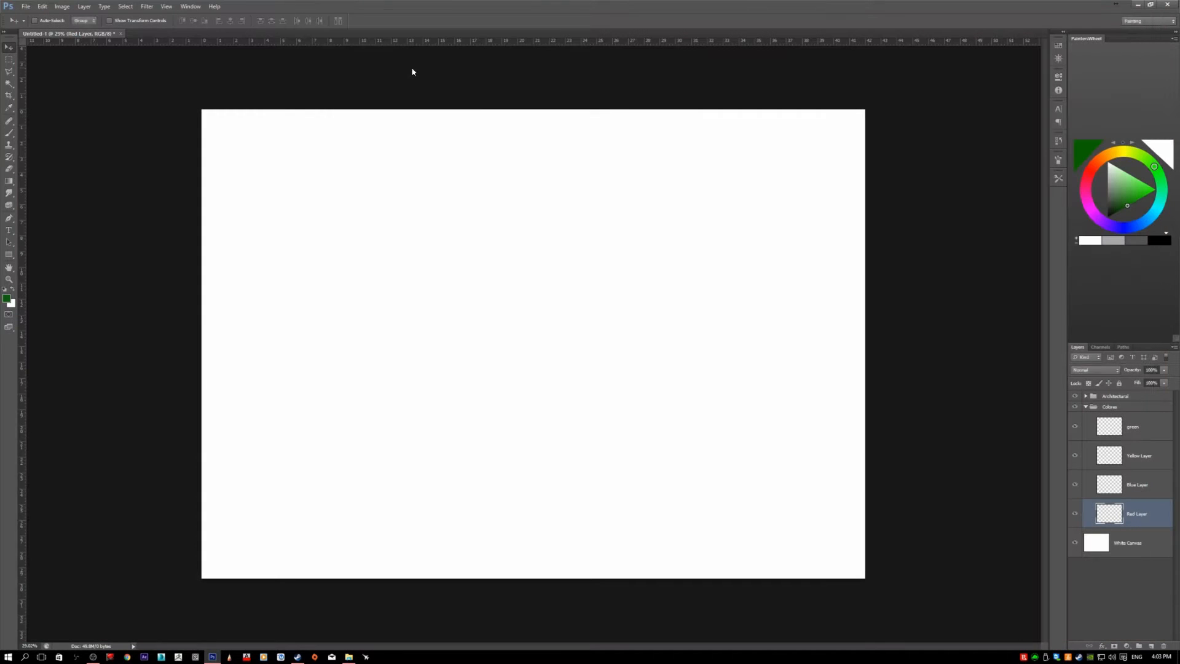
left_click(550, 272)
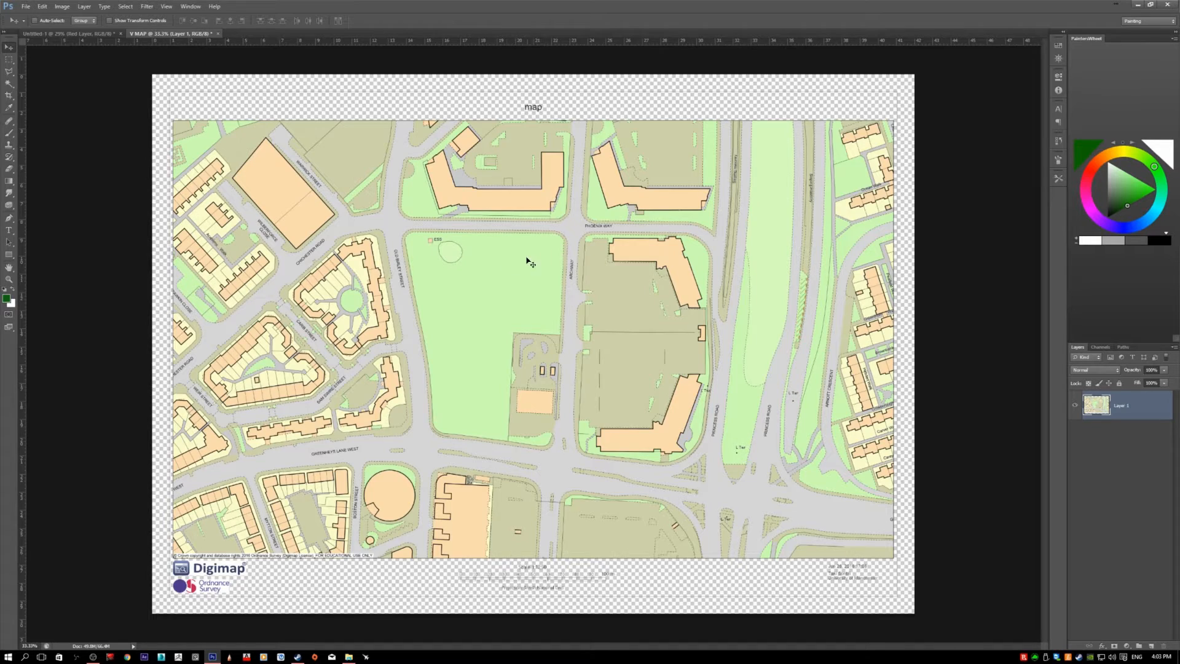
Select the large green field between Old Birley Street and Archway with the Magic Wand, keeping Contiguous on
scroll(470, 260, "up", 2)
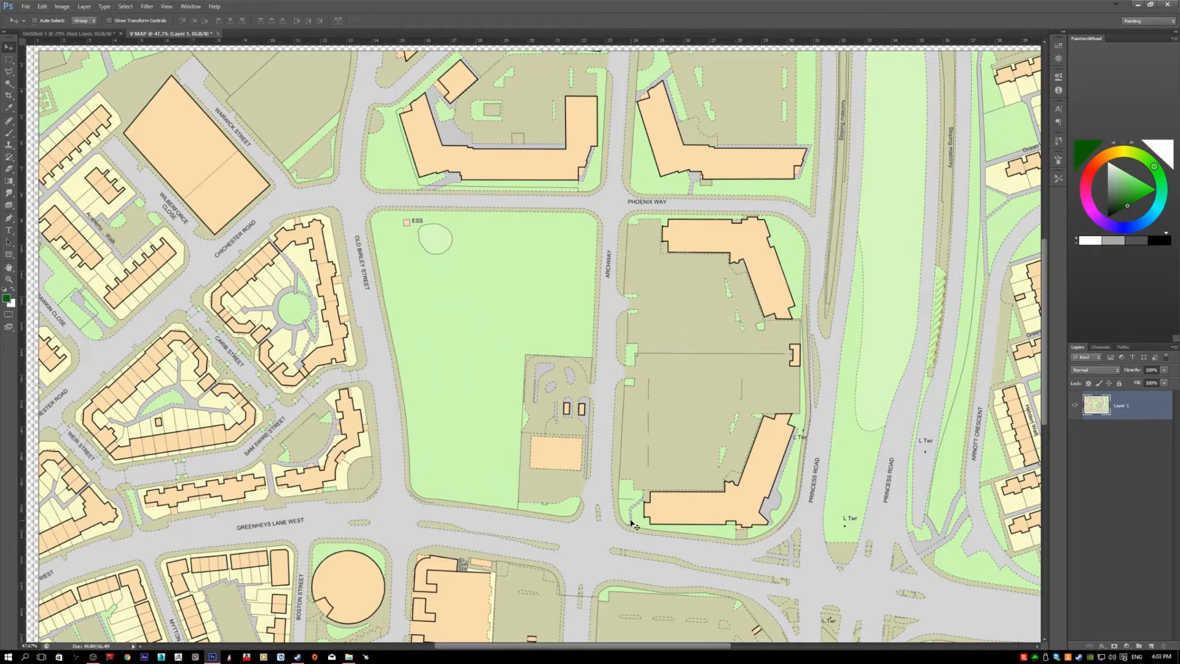
scroll(501, 521, "up", 6)
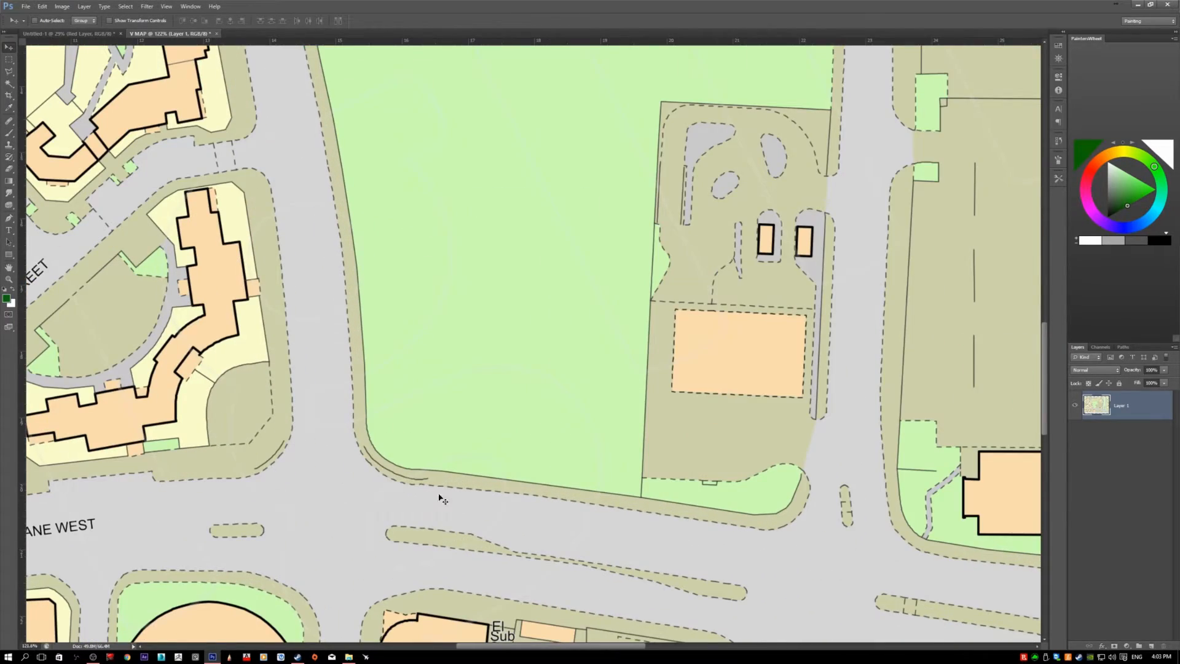
scroll(735, 511, "down", 6)
scroll(433, 323, "down", 2)
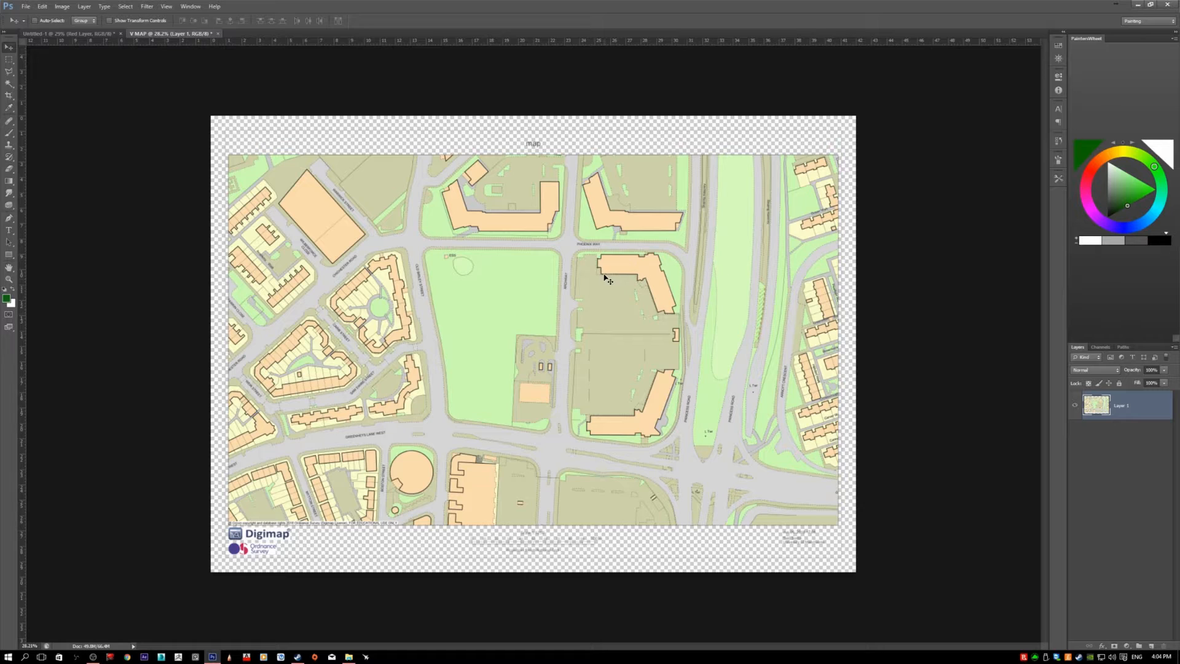
key("w")
scroll(503, 301, "up", 2)
scroll(448, 268, "up", 2)
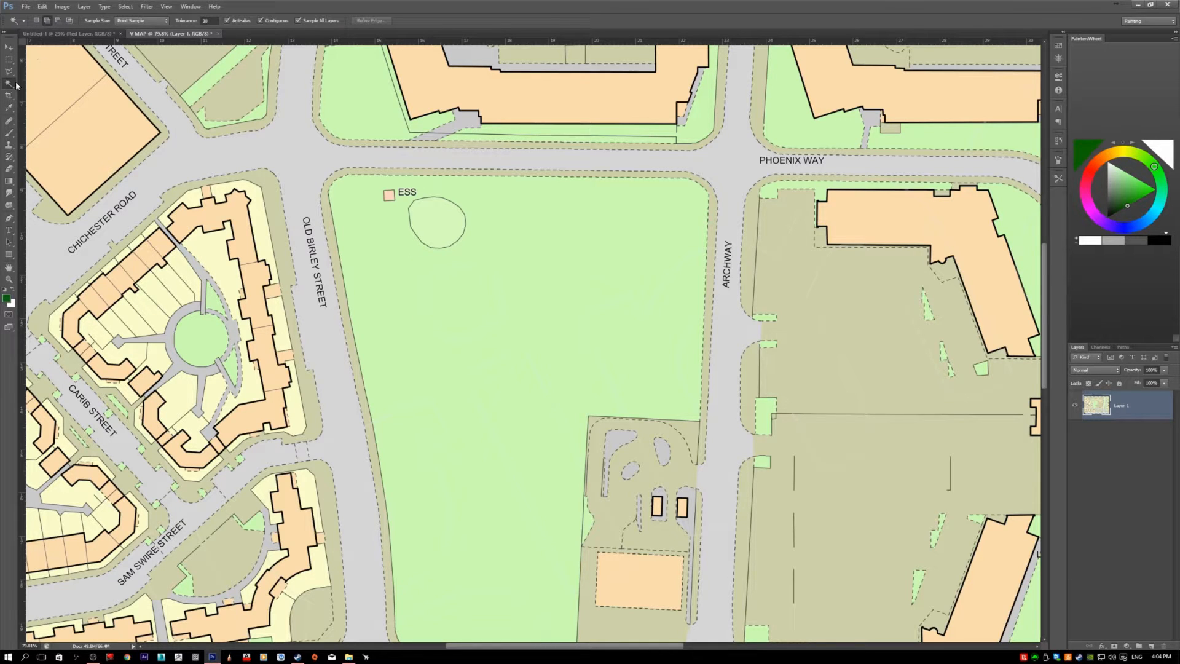
left_click(378, 263)
Examine the selection outline around the green field, especially its corner beside the separate green strip near Greenheys Lane West
scroll(579, 463, "down", 2)
scroll(617, 573, "up", 2)
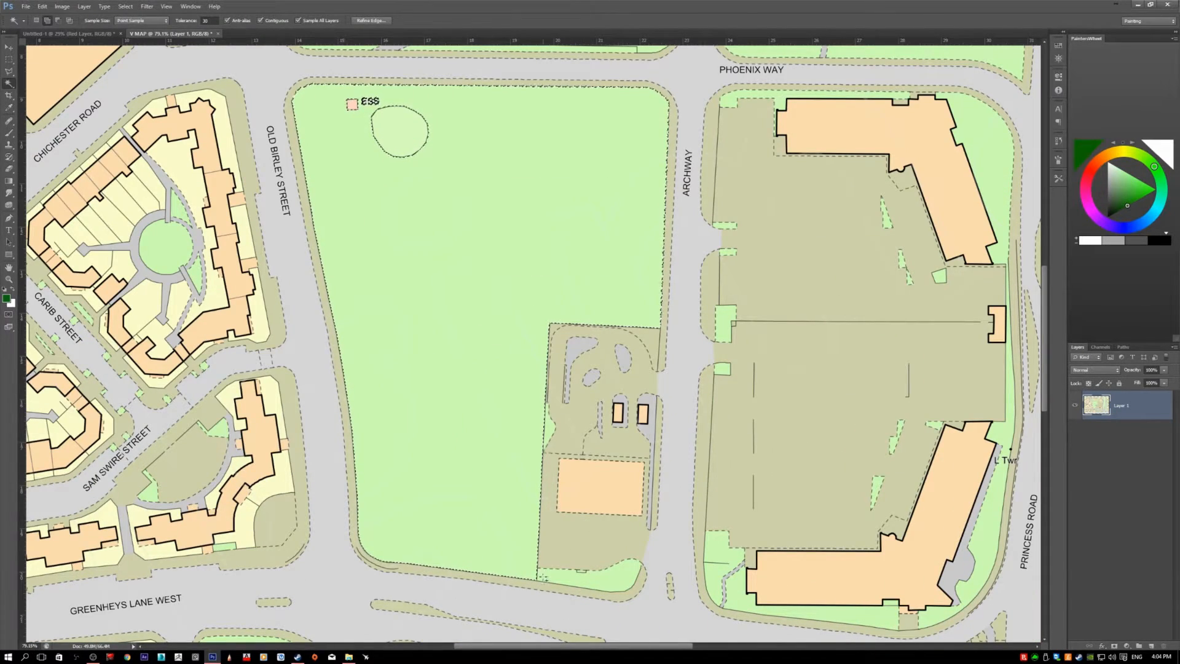
scroll(543, 509, "up", 1)
scroll(543, 508, "down", 1)
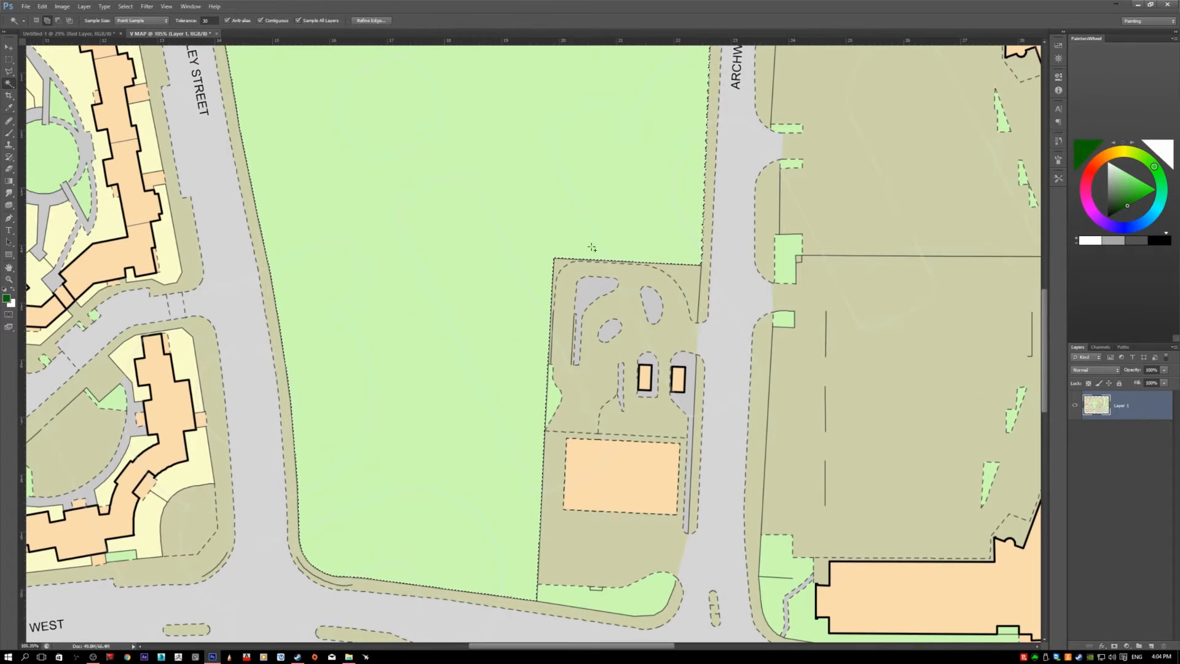
scroll(716, 177, "down", 1)
scroll(716, 176, "down", 1)
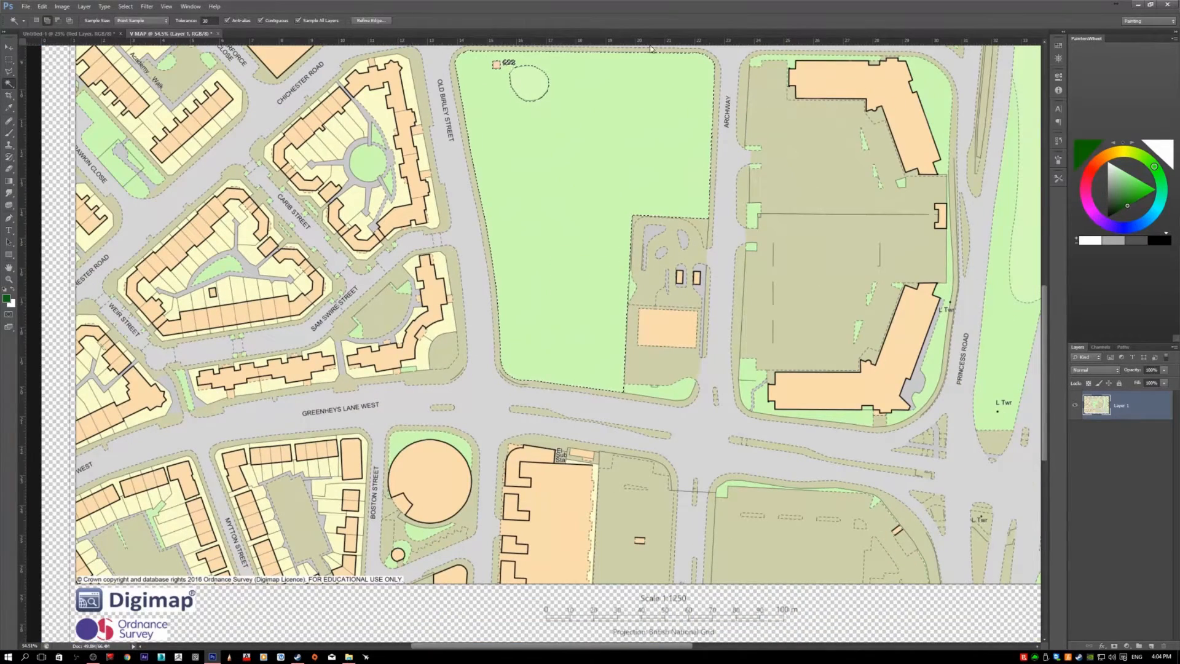
scroll(632, 369, "up", 3)
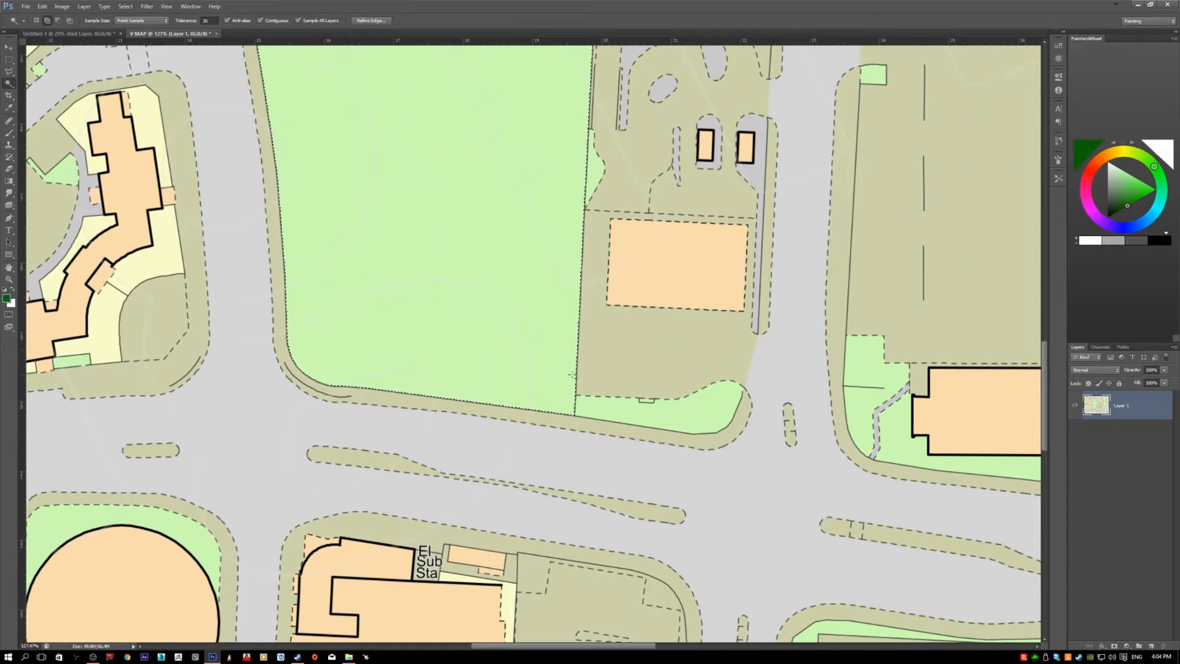
scroll(576, 413, "up", 2)
scroll(578, 411, "up", 1)
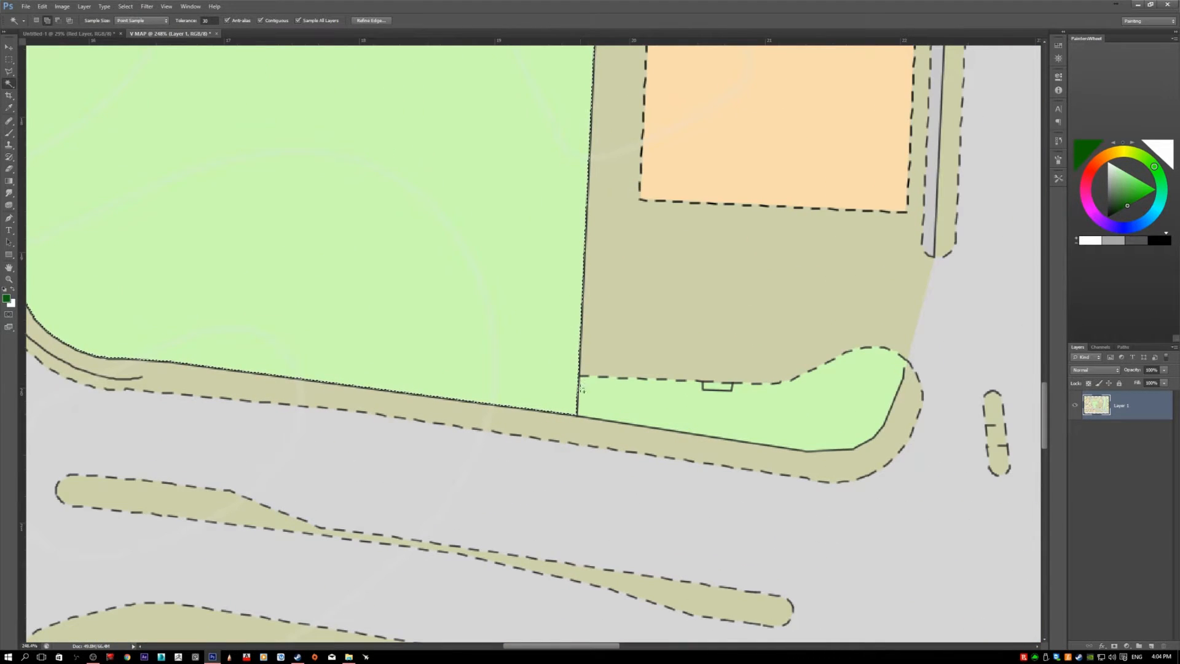
scroll(577, 412, "up", 4)
scroll(583, 330, "down", 10)
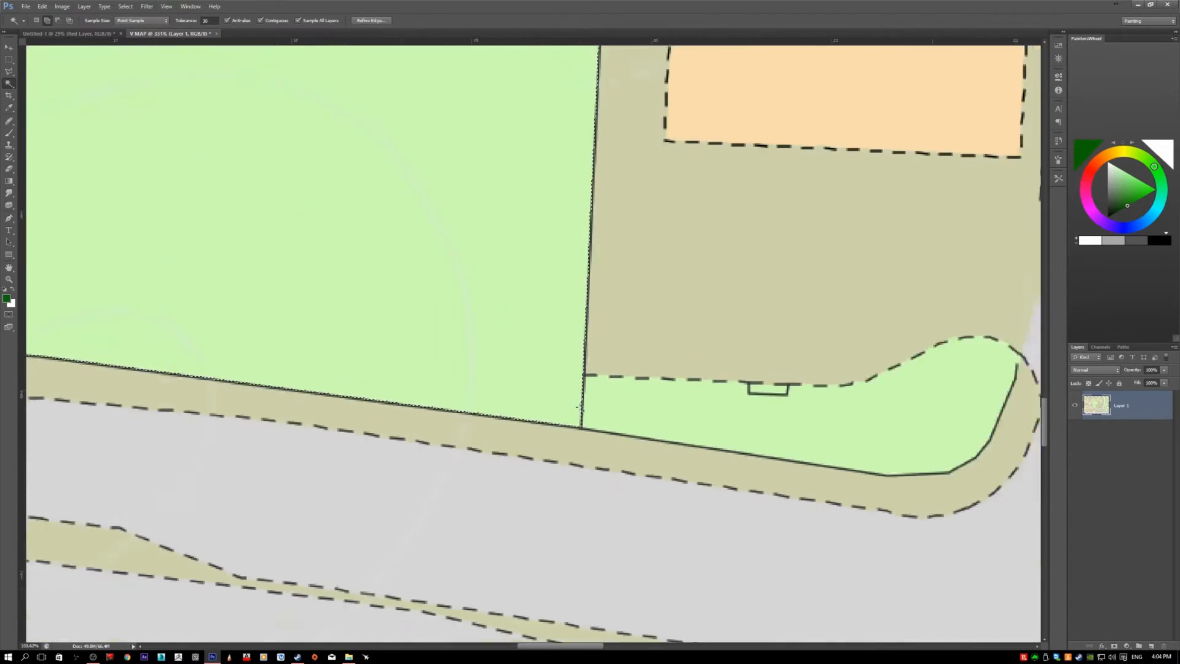
scroll(330, 343, "down", 3)
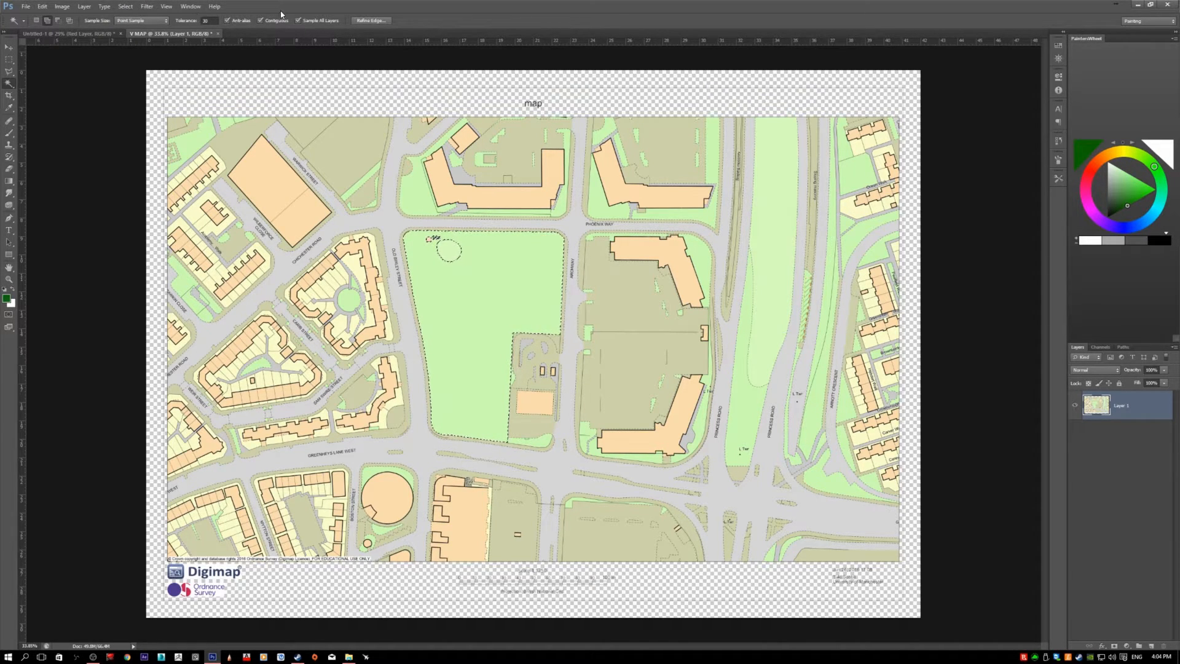
Turn off Contiguous for the Magic Wand and select every area of the field's light green across the map
key("v")
left_click(10, 85)
left_click(275, 21)
left_click(537, 268)
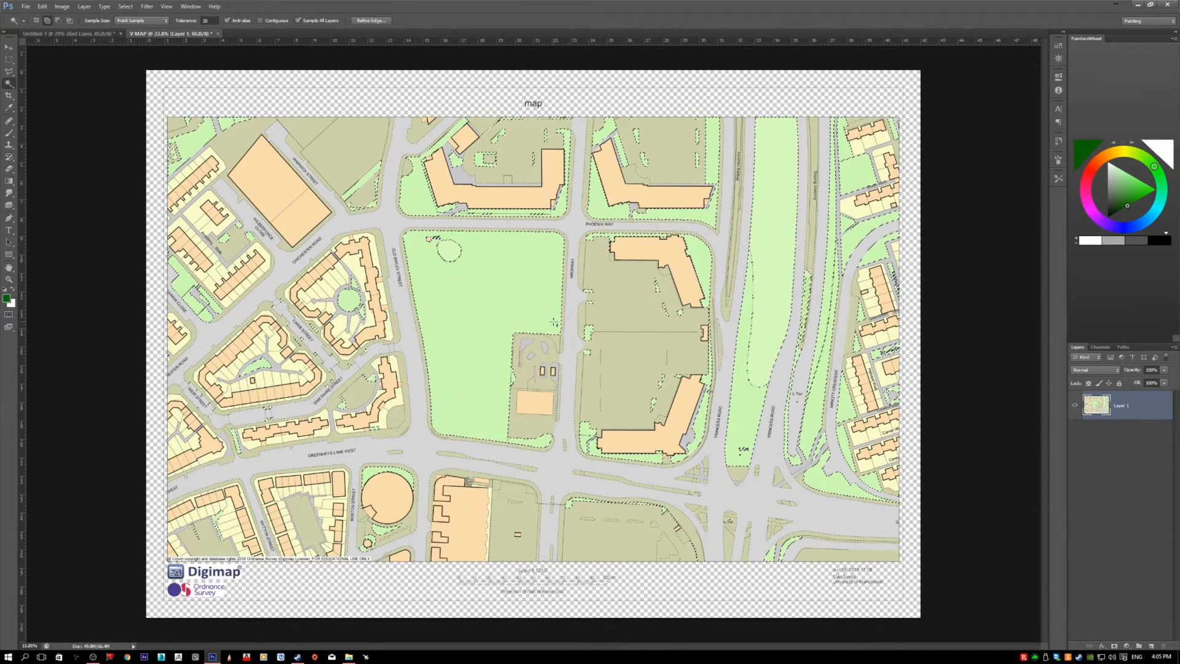
Cut the selected green areas from the map and paste them onto a new layer aligned in their original place
key("Delete")
key("ctrl+d")
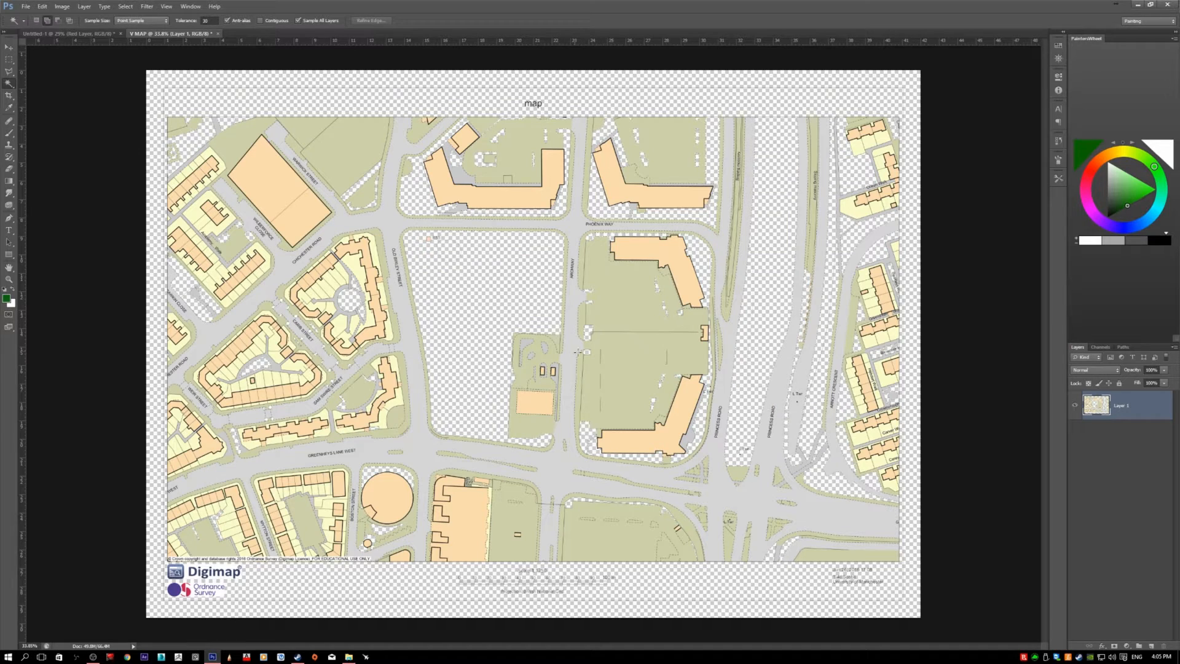
key("ctrl+v")
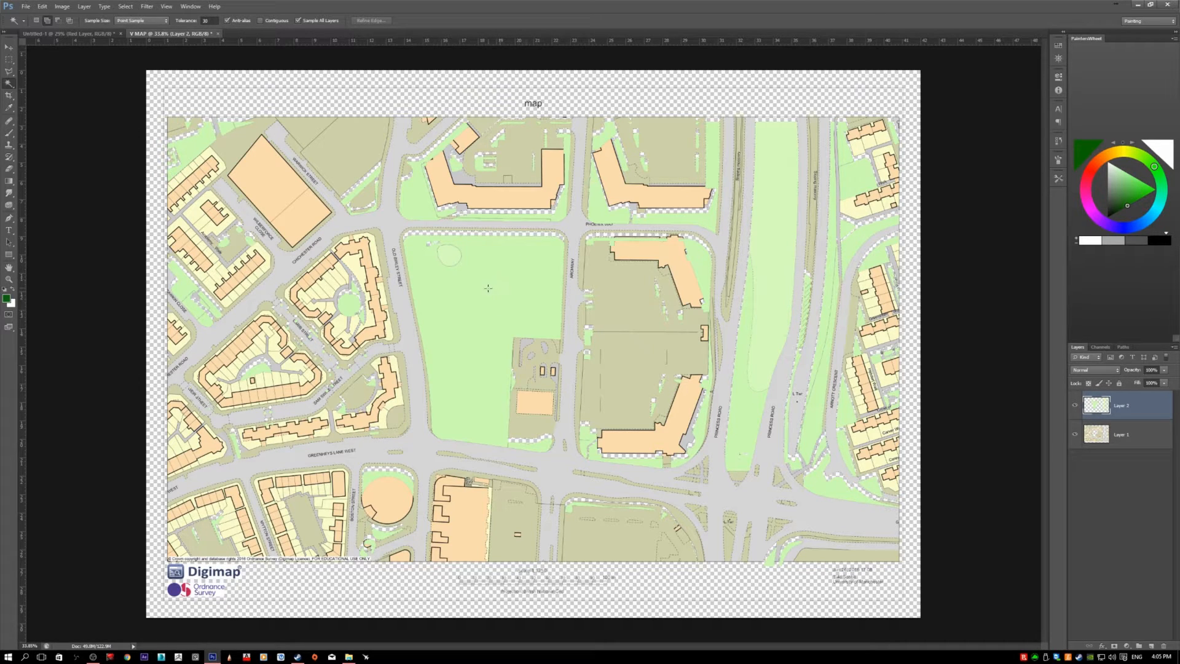
key("ctrl+z")
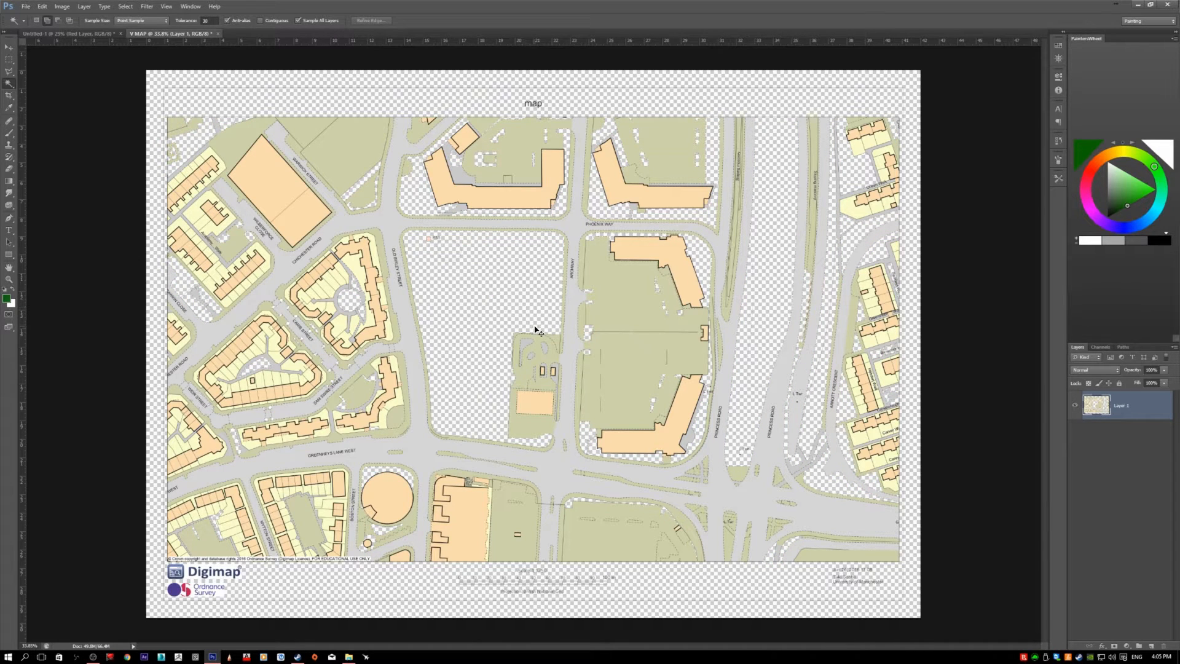
key("ctrl+z")
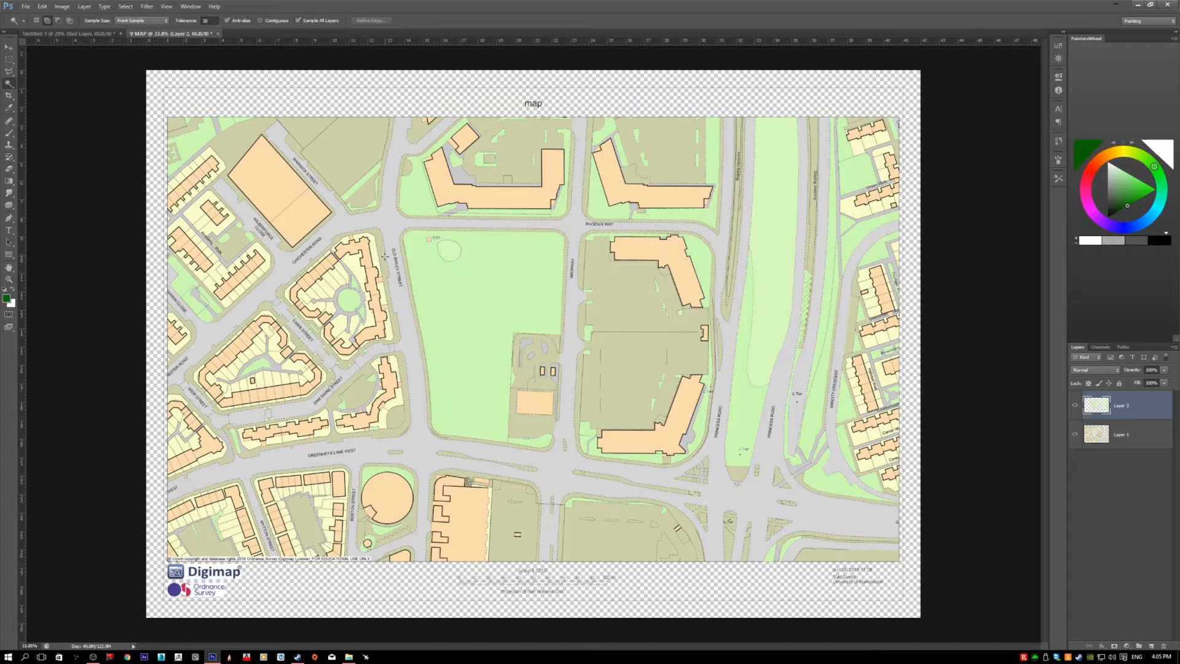
Toggle the visibility of Layer 2 to check the separated green areas, leaving it hidden
left_click(1076, 407)
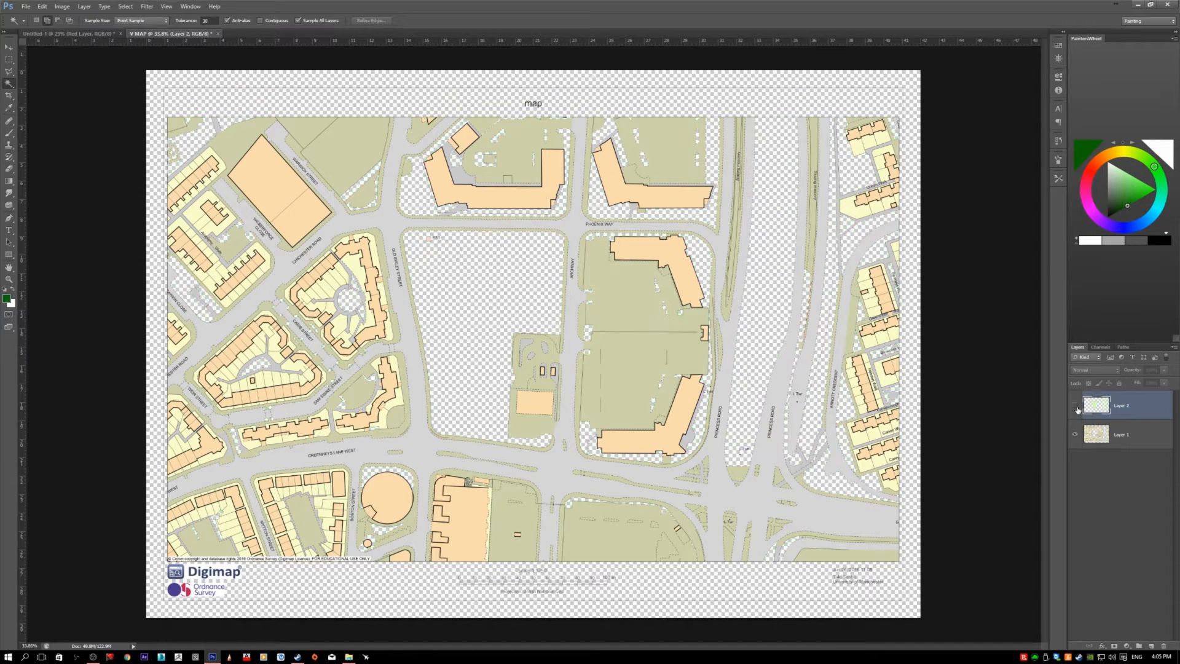
left_click(1076, 406)
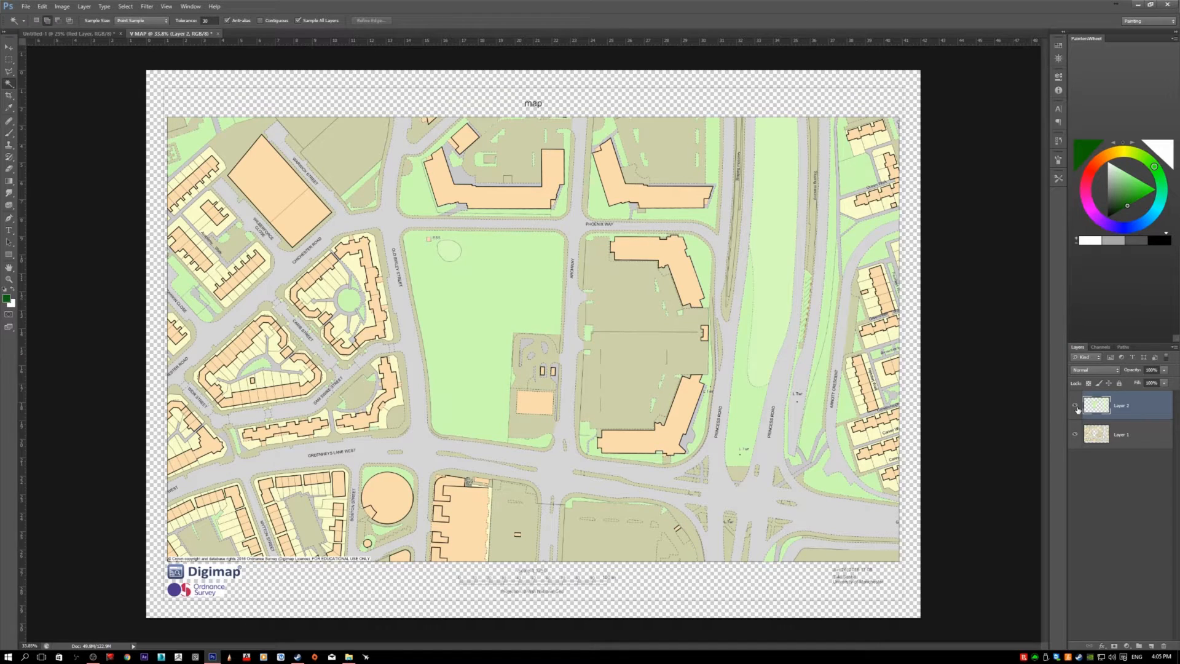
left_click(1076, 407)
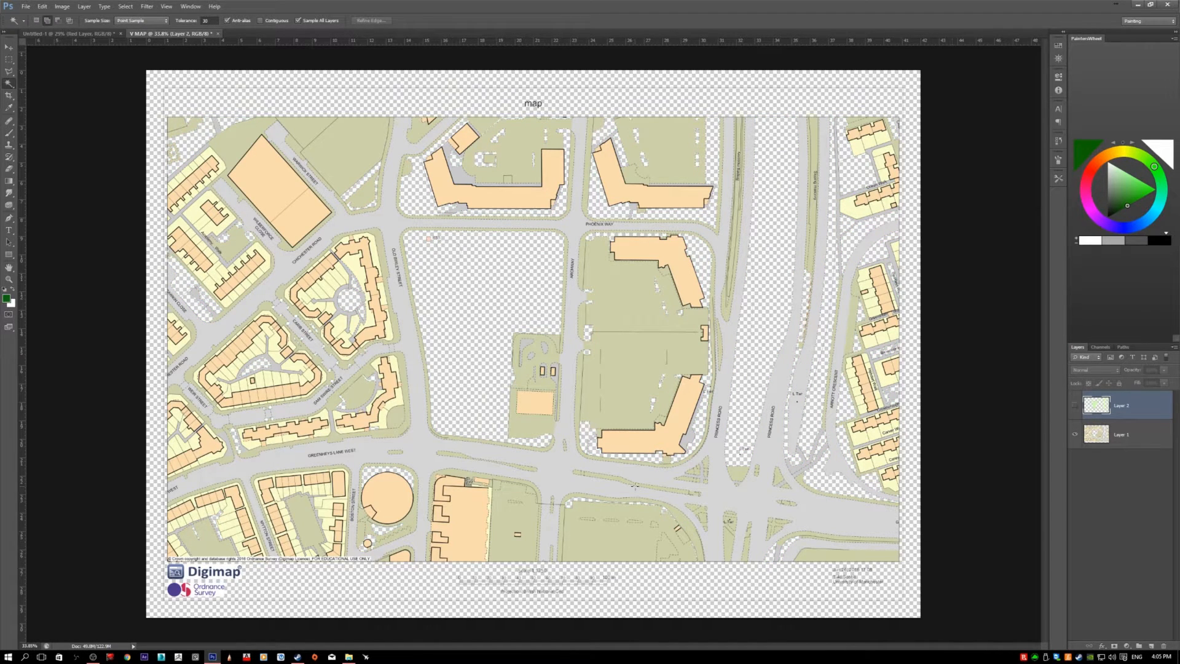
Select all the orange building areas with the Magic Wand and try to put them on a new layer
key("ctrl+plus")
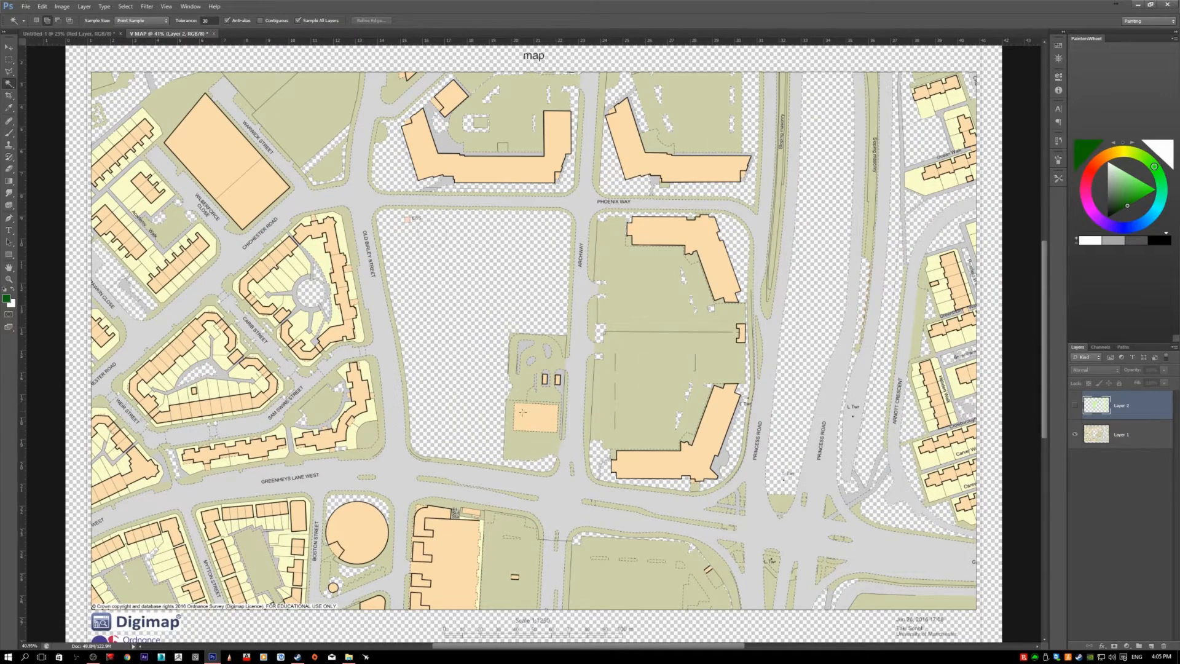
left_click(535, 419)
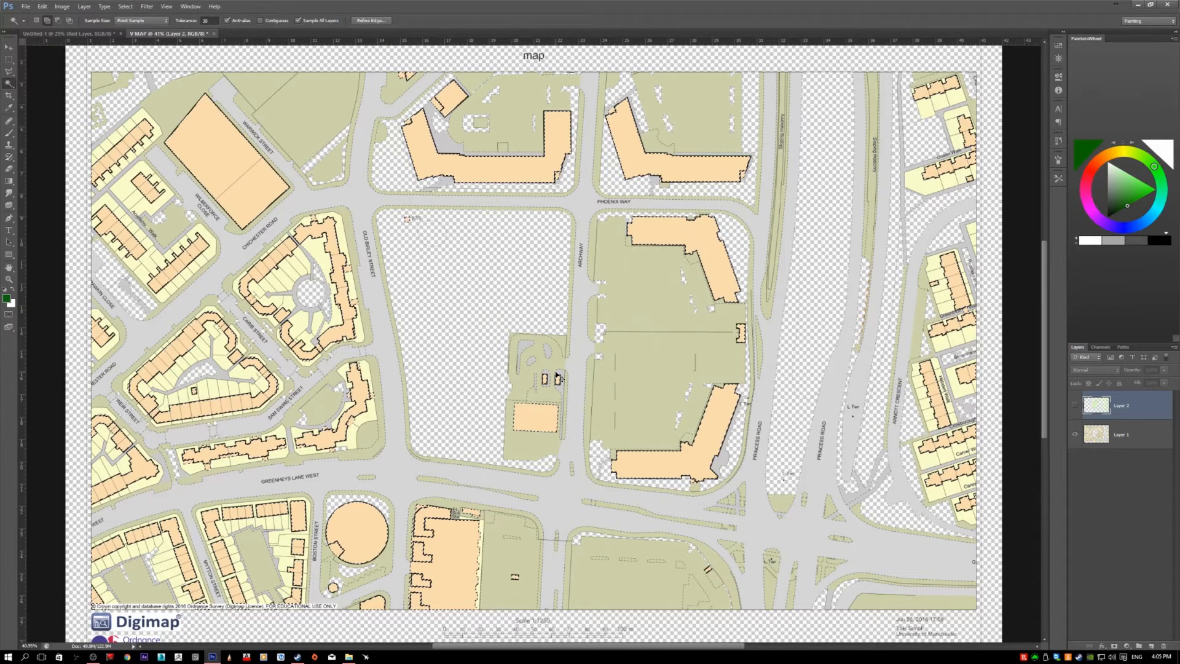
key("ctrl+j")
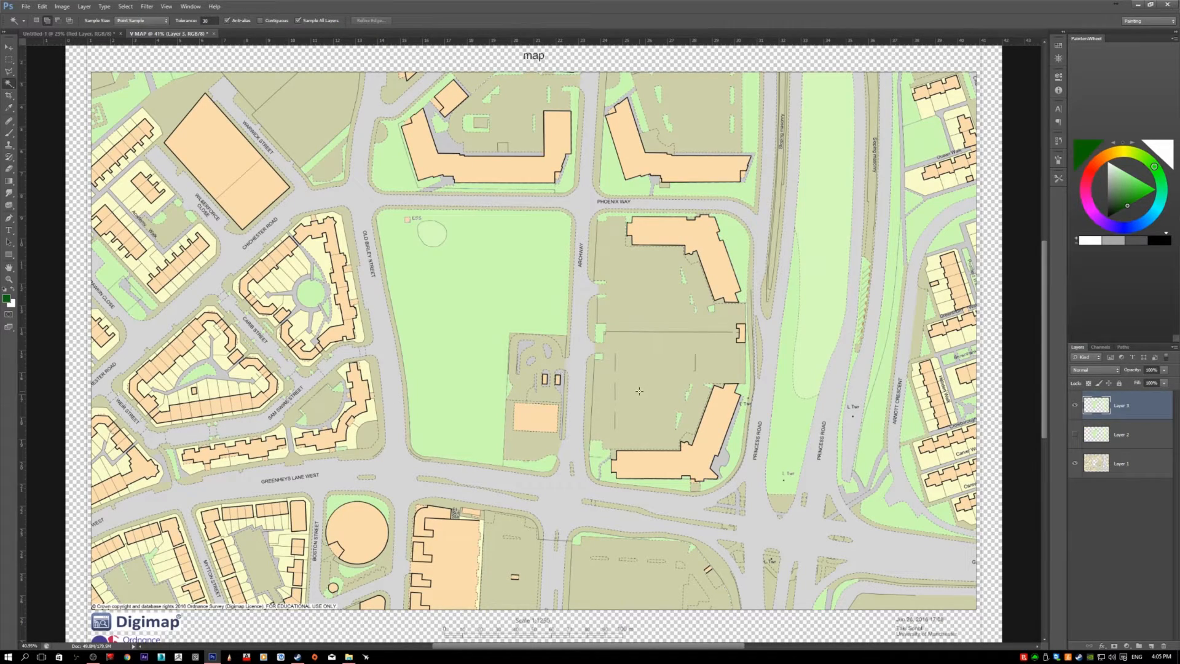
Compare the layers by toggling visibility and delete Layer 3, the duplicate of the green areas
left_click(1076, 408)
left_click(1076, 408)
key("Delete")
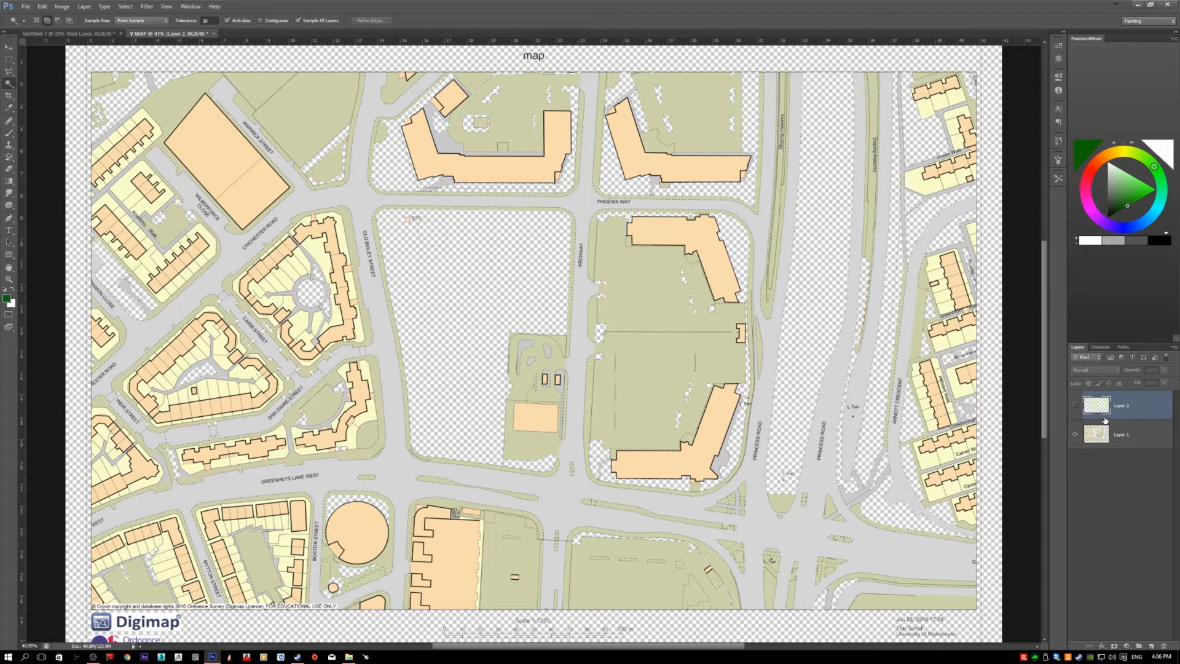
key("ctrl+z")
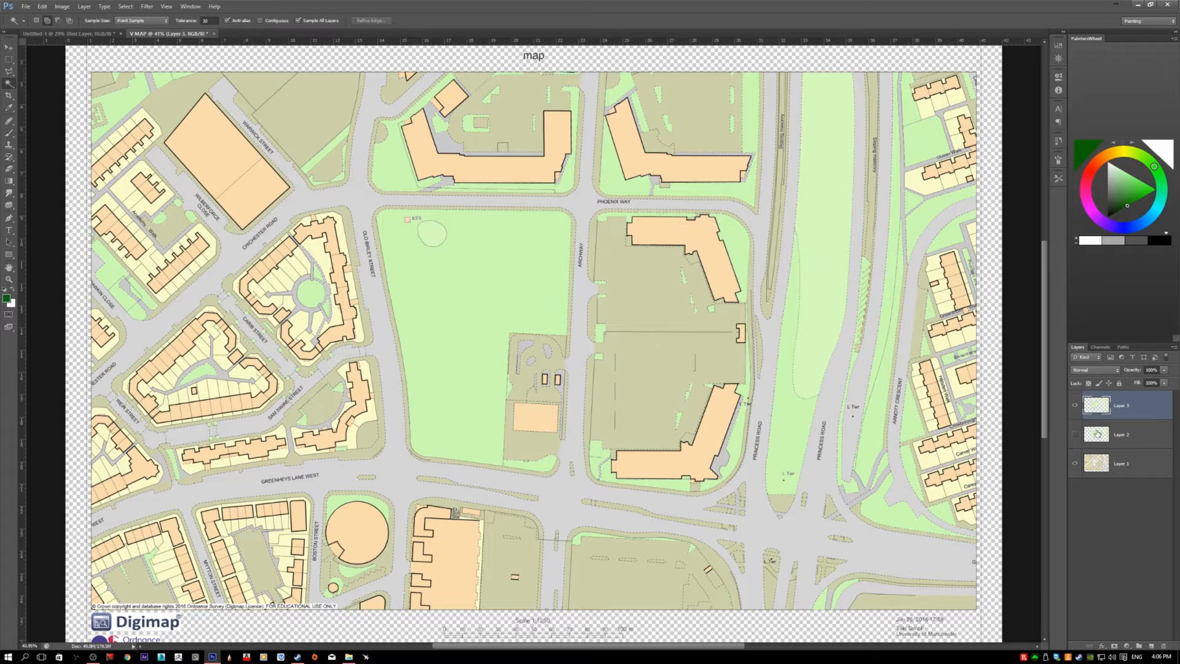
left_click(1115, 436)
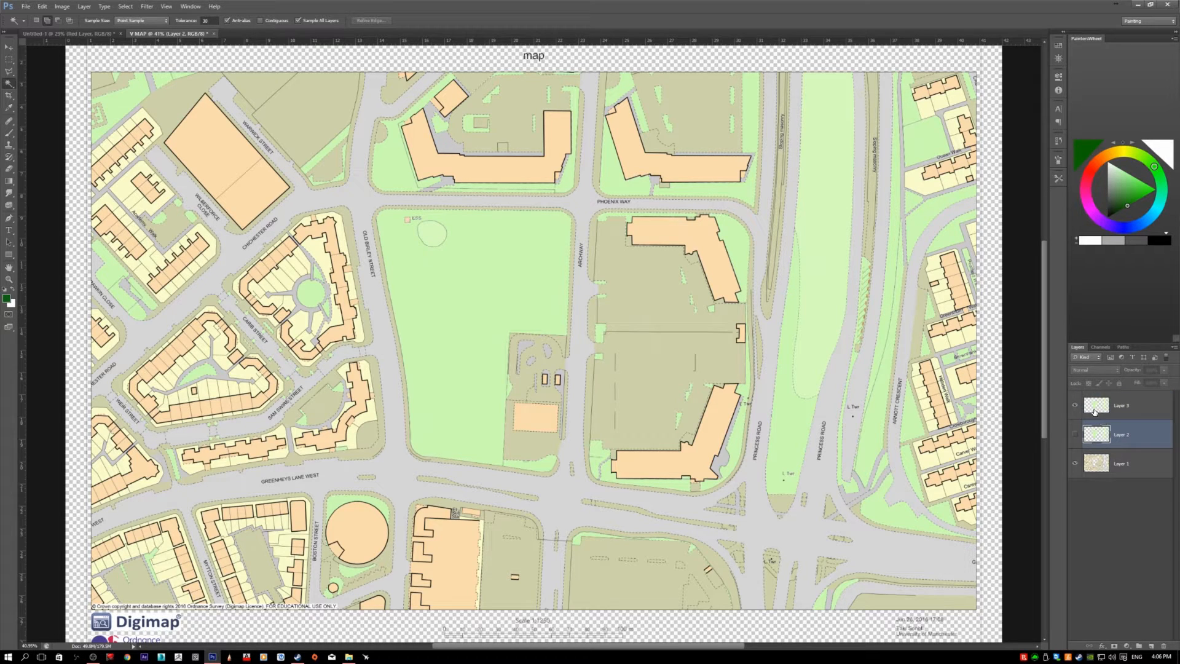
left_click(1119, 410)
key("Delete")
left_click(1075, 405)
left_click(1075, 406)
scroll(579, 392, "down", 2)
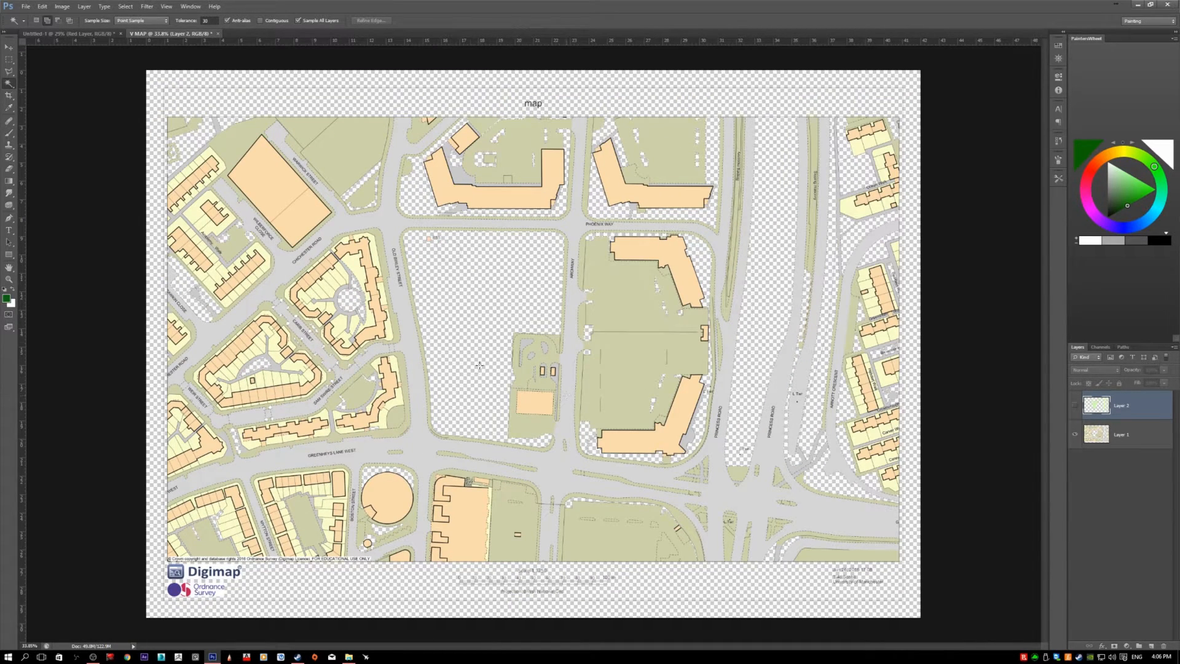
left_click(473, 513)
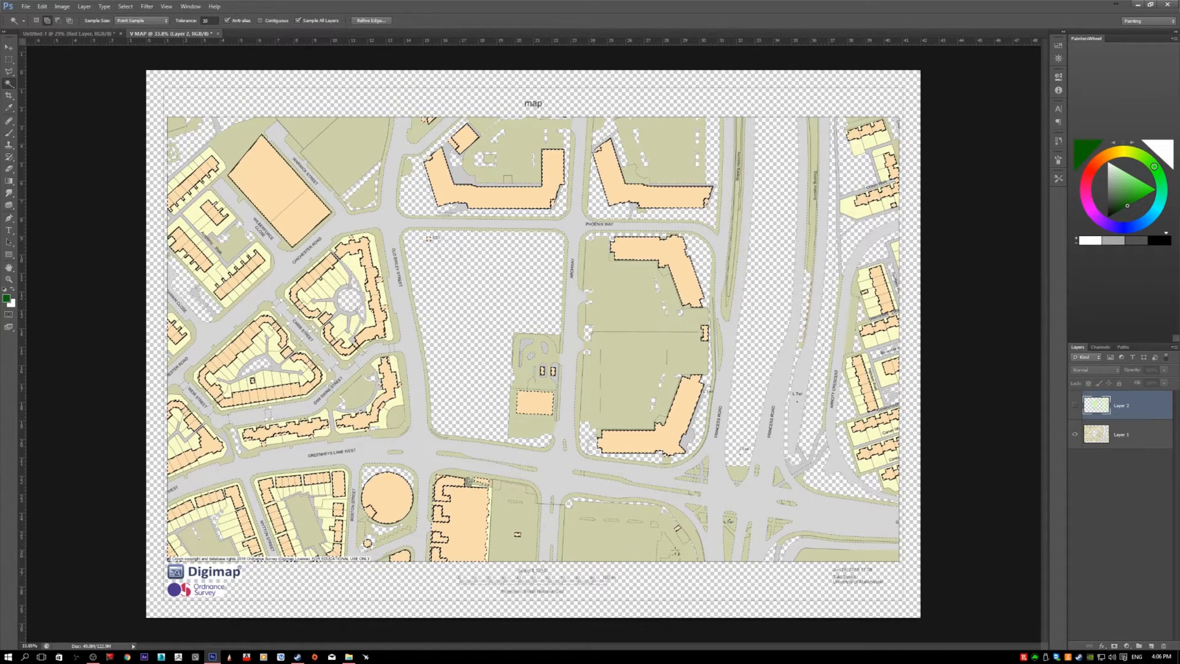
scroll(357, 570, "up", 4)
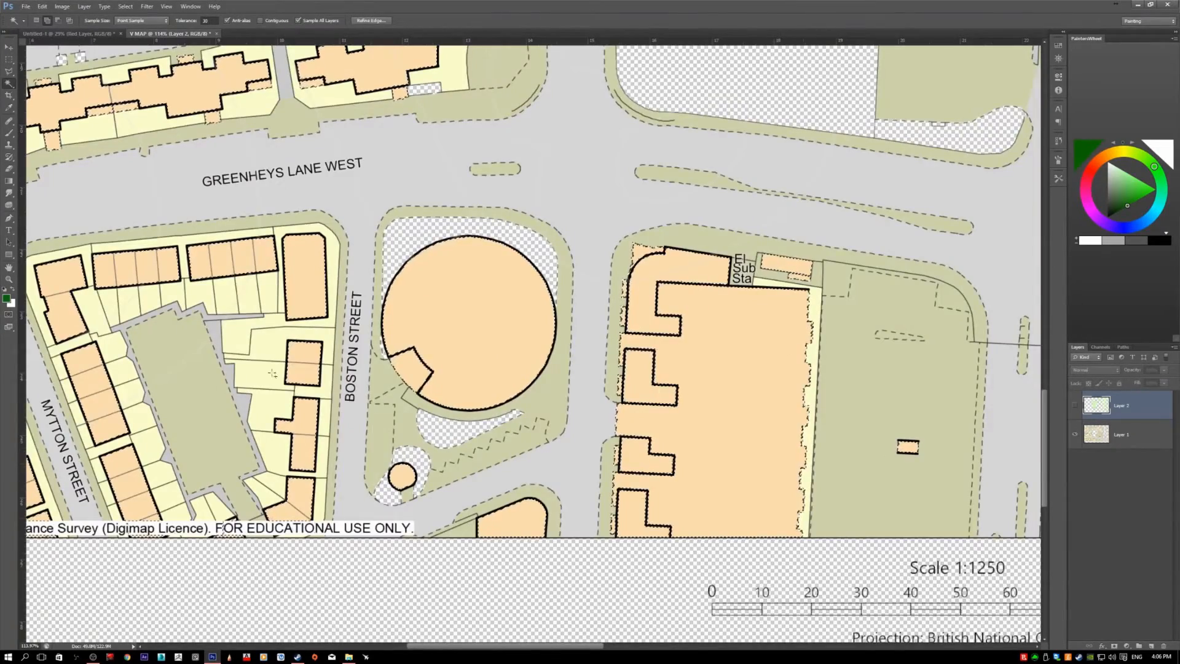
scroll(345, 582, "down", 4)
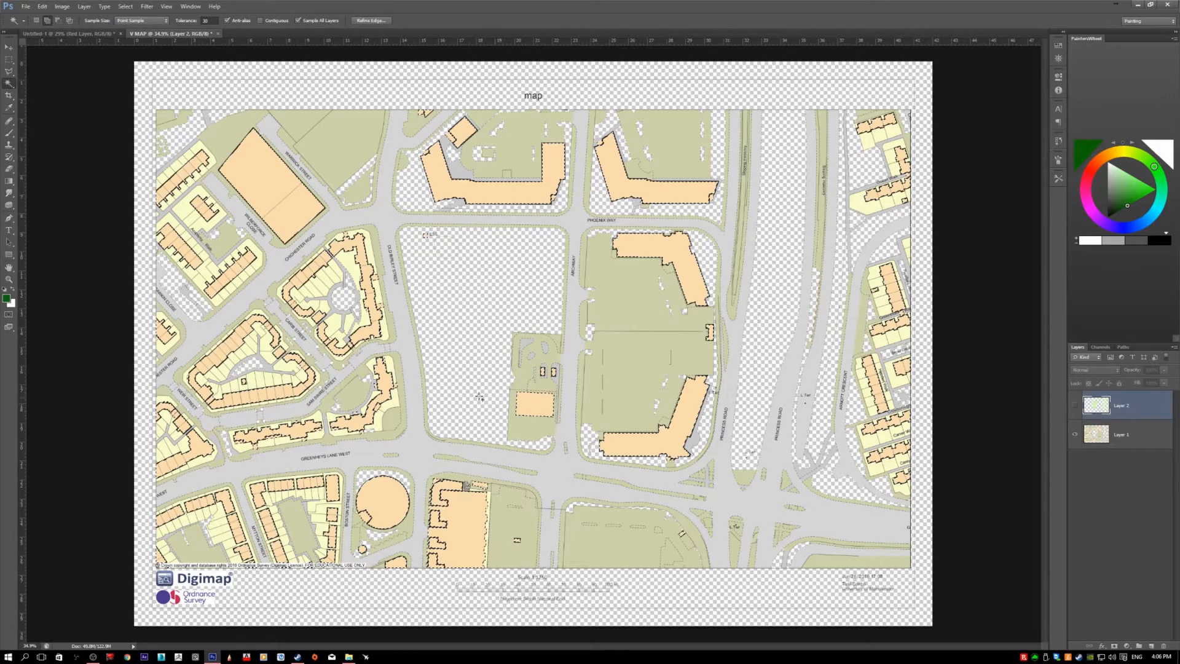
key("ctrl+d")
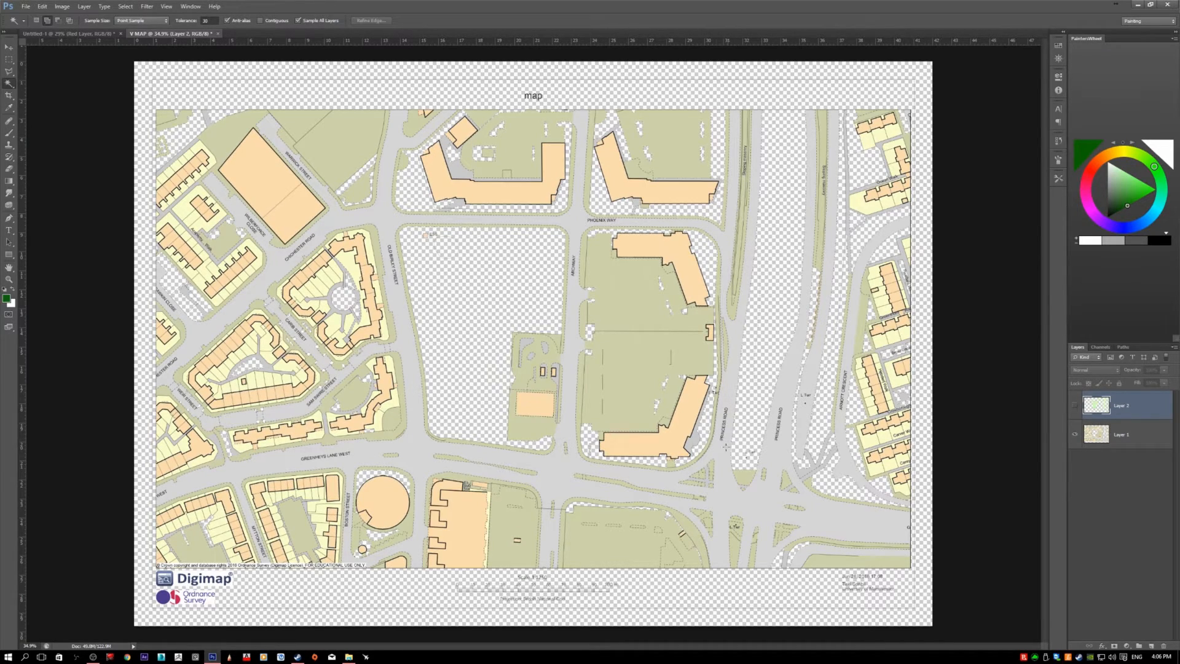
Cut all the orange building areas from Layer 1, paste them in place on a new layer, and hide that layer
left_click(541, 403)
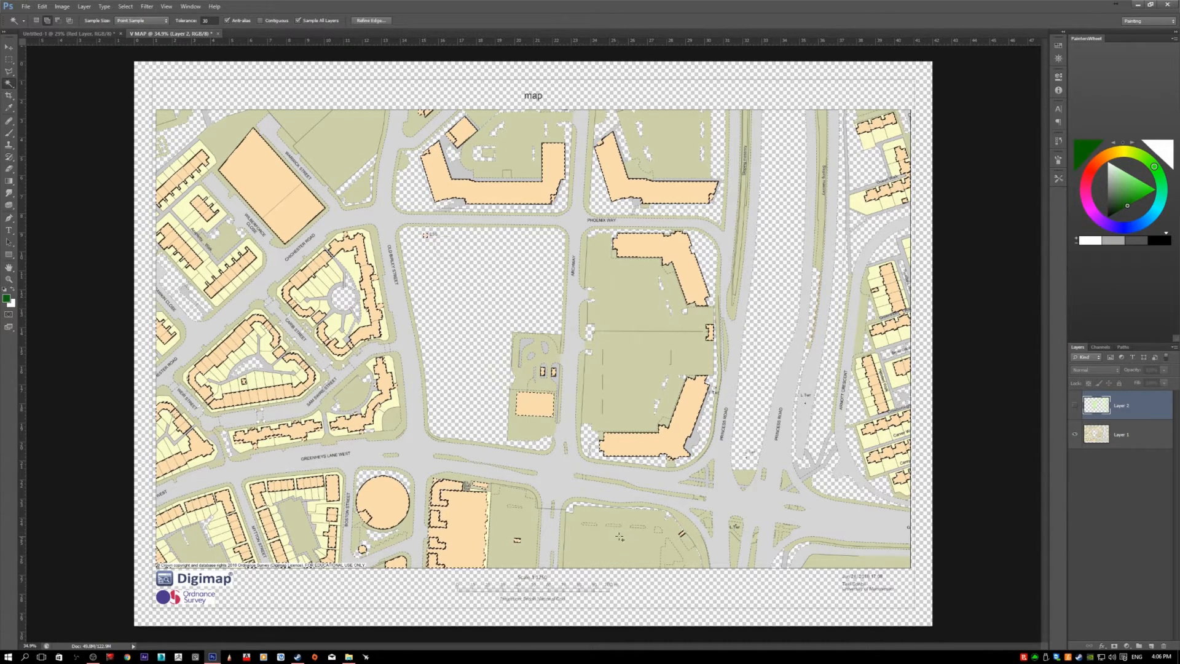
left_click(1131, 440)
key("Delete")
key("ctrl+d")
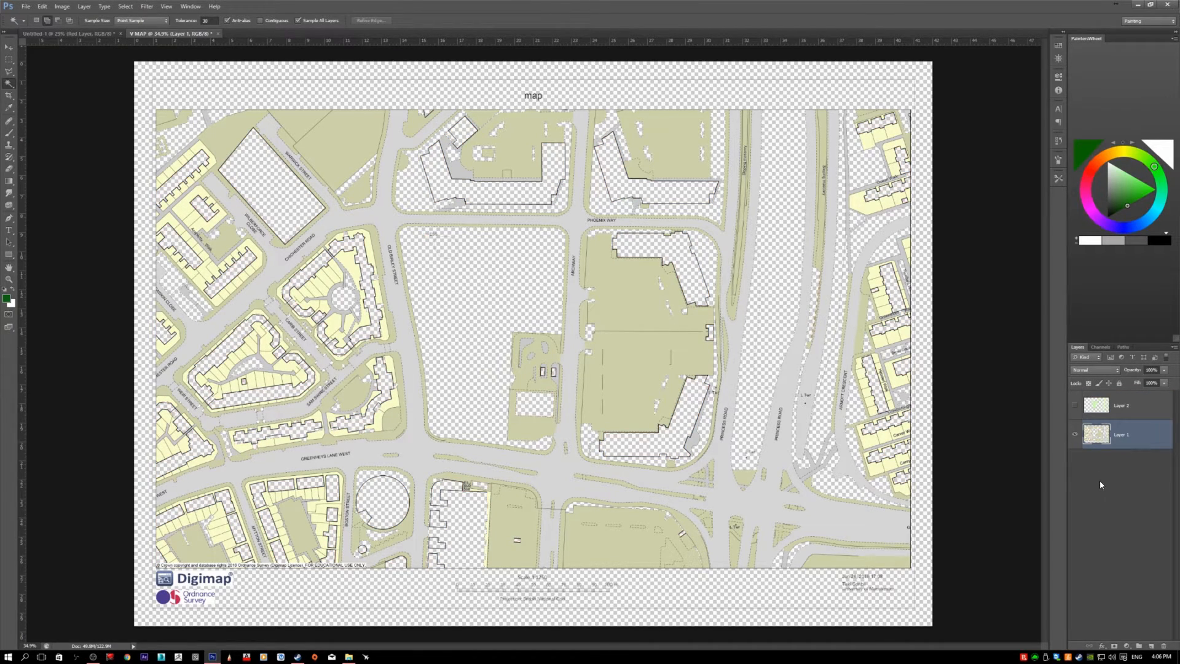
key("ctrl+v")
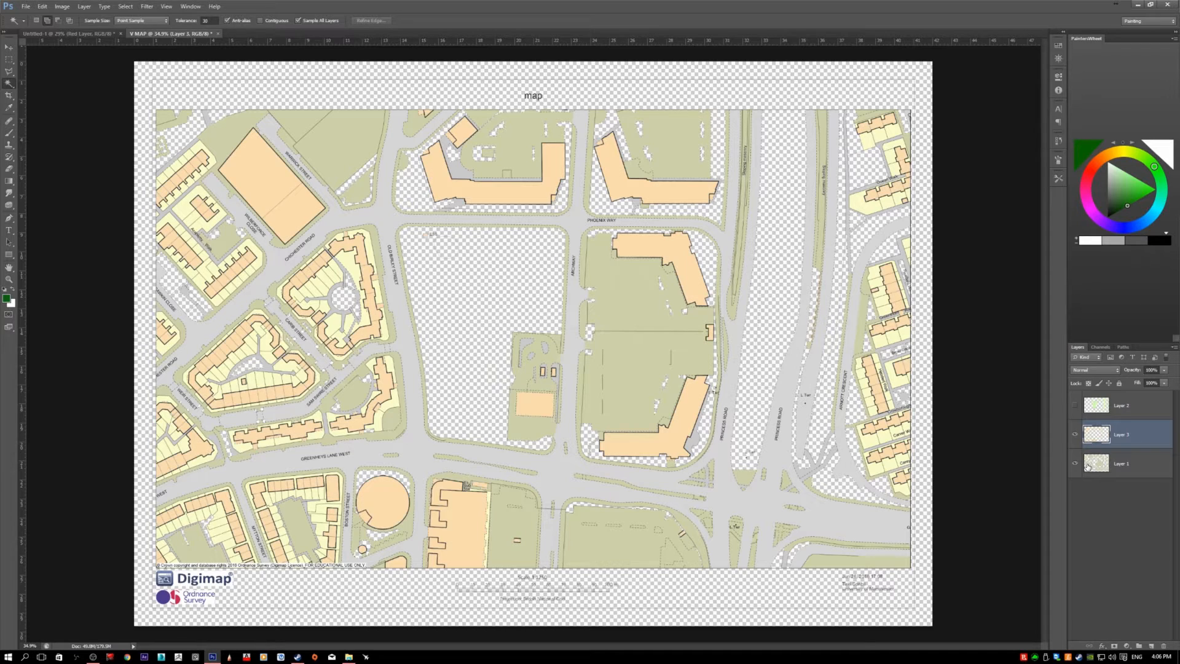
left_click(1075, 433)
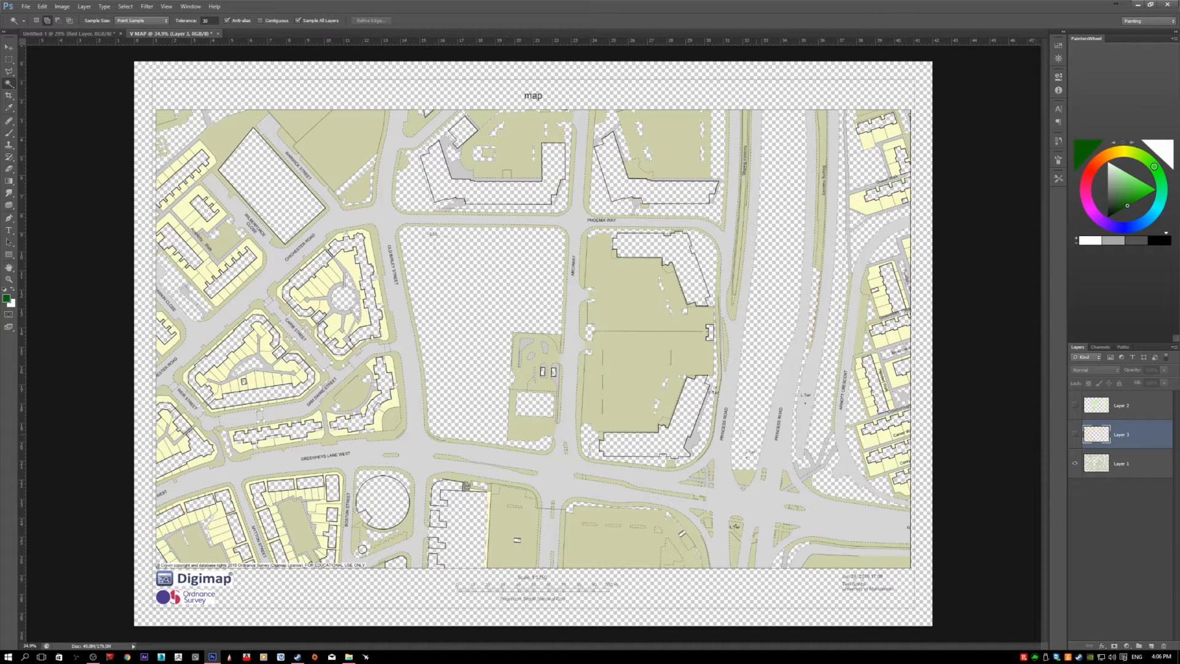
left_click(649, 394)
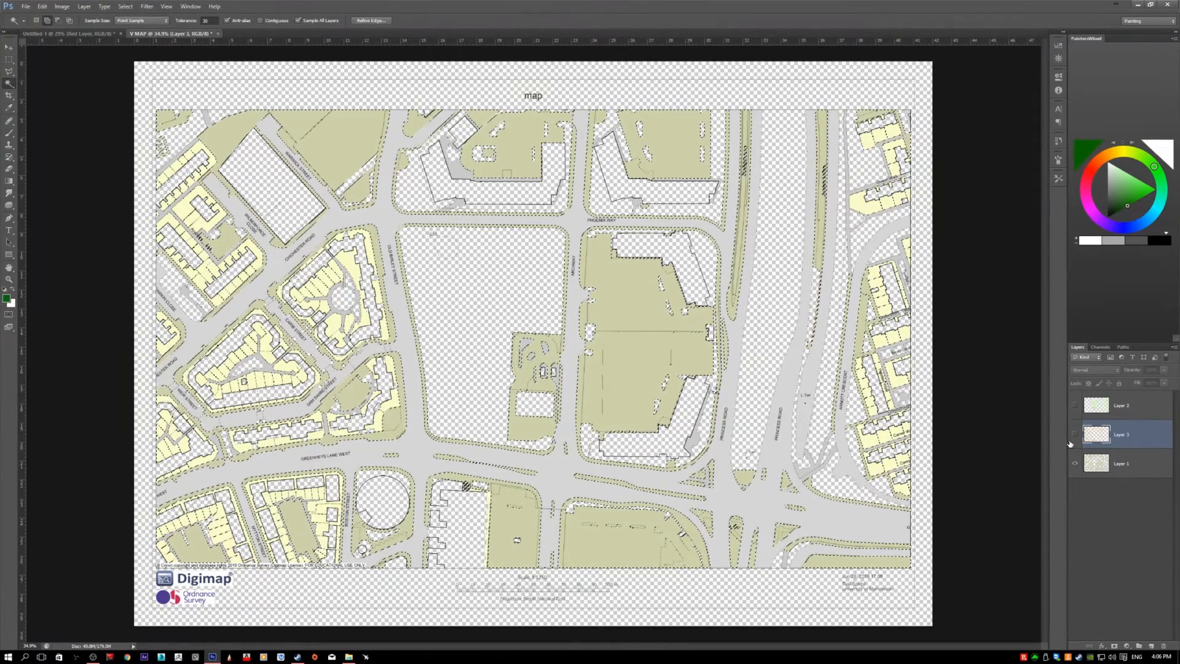
key("ctrl+j")
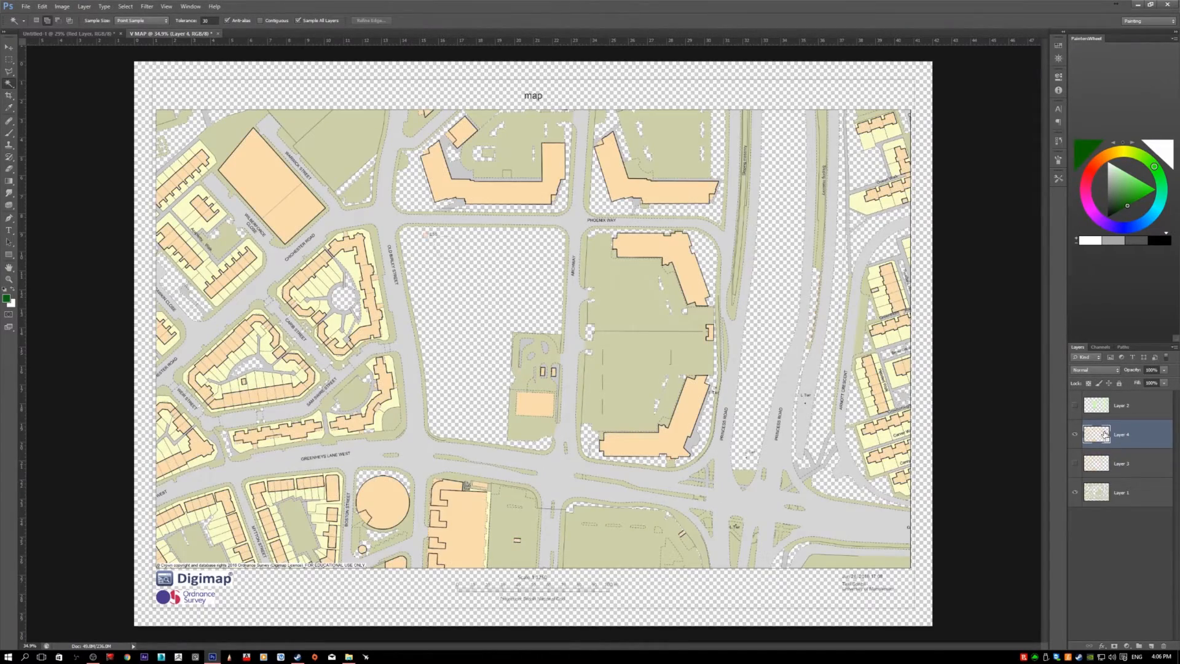
key("Delete")
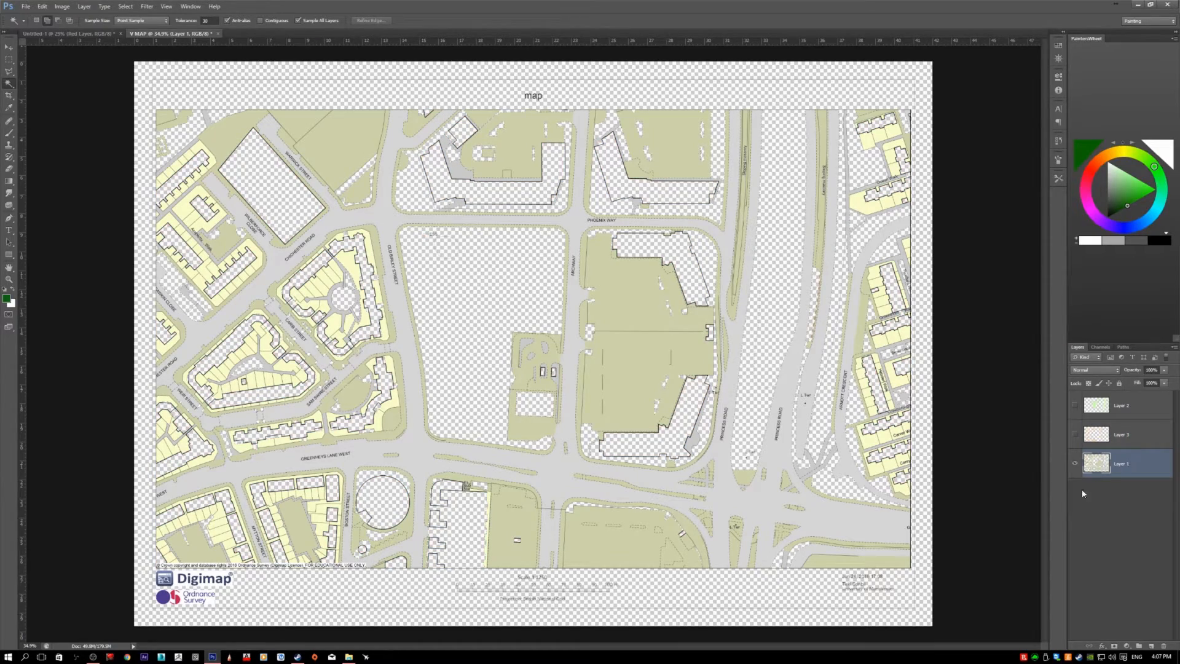
Cut the olive-green plot areas from Layer 1, paste them in place on a new layer, and check it by toggling visibility
left_click(643, 362)
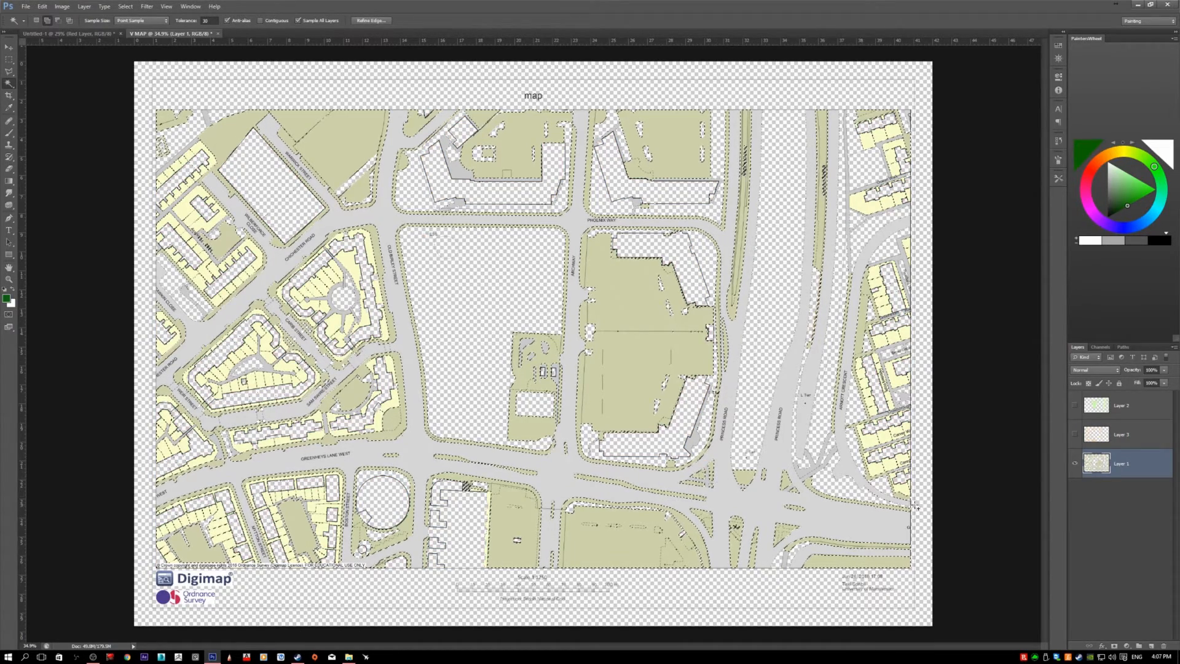
key("Delete")
key("ctrl+d")
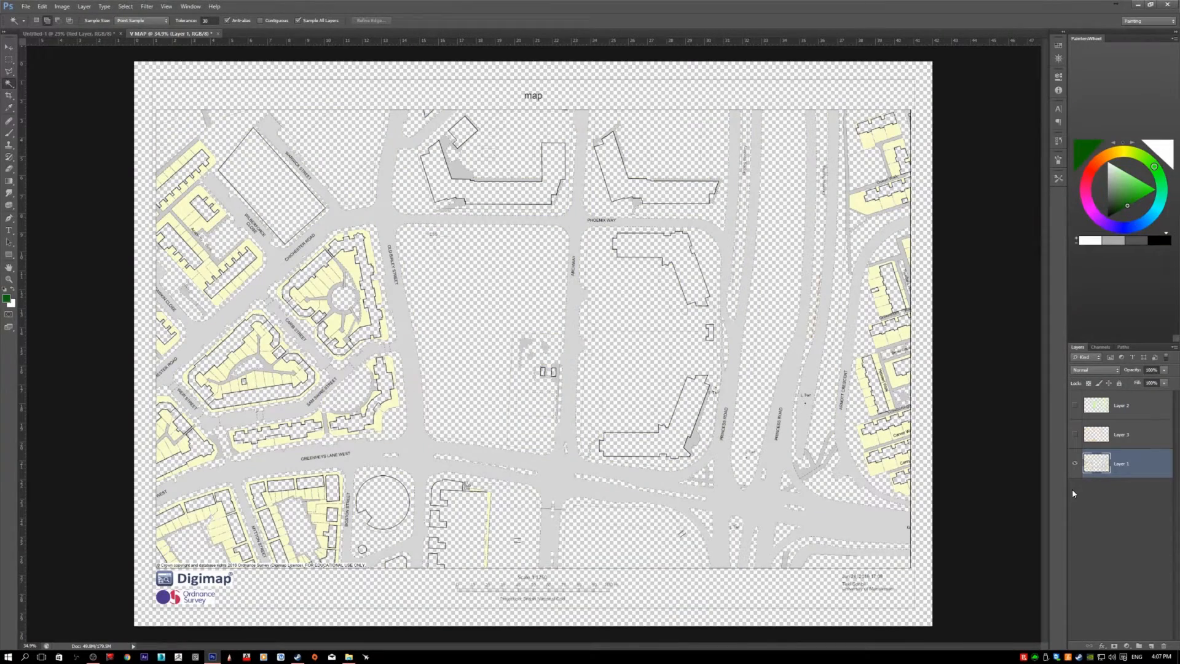
key("ctrl+v")
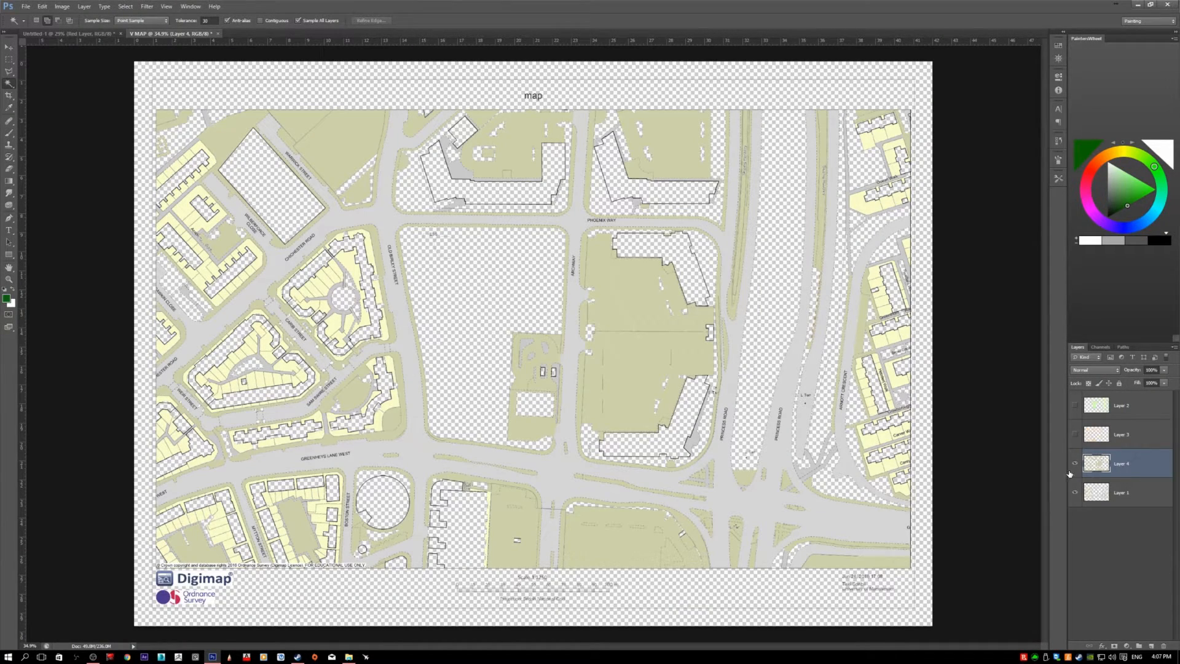
left_click(1074, 466)
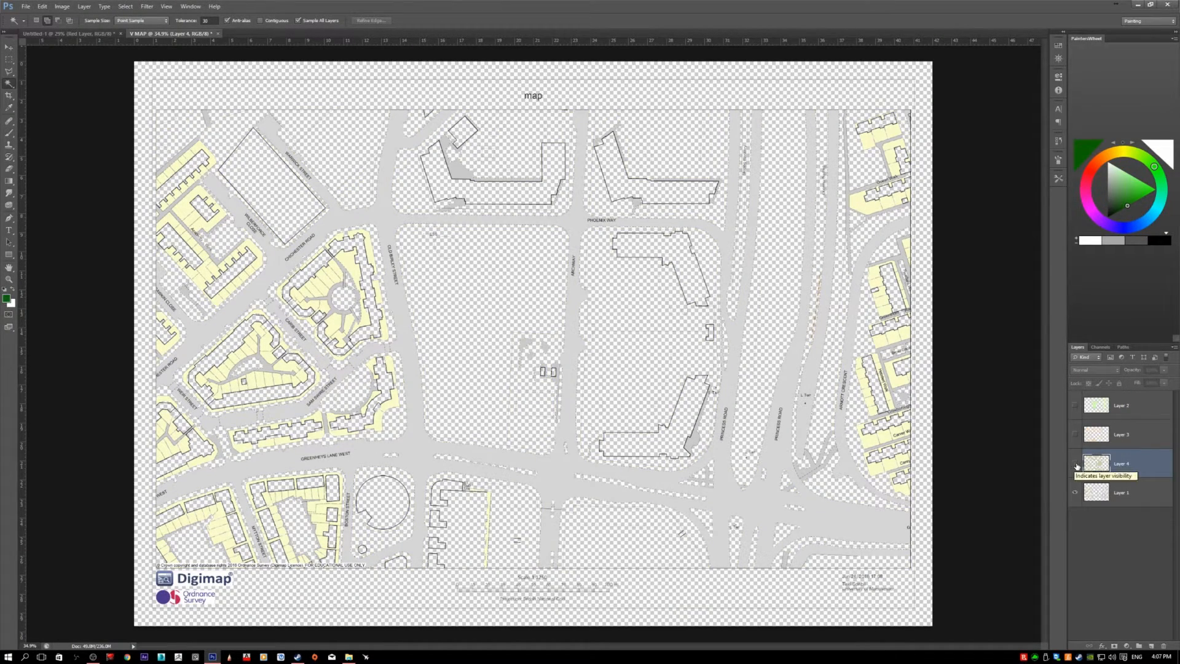
left_click(1074, 464)
Show the hidden layers, rename Layer 2 as Green, and check its contents by toggling visibility, leaving it hidden
left_click(1074, 434)
left_click(1074, 405)
left_click(1122, 406)
double_click(1123, 405)
type("Green")
key("Return")
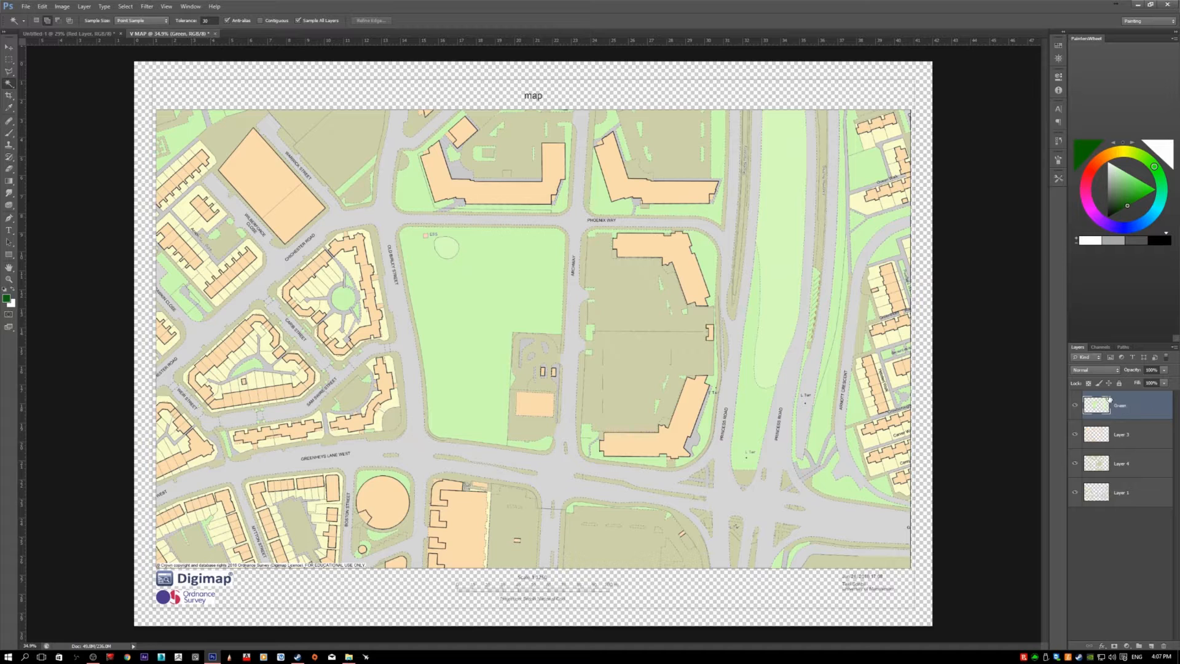
left_click(1078, 407)
left_click(1075, 409)
left_click(1075, 410)
Rename Layer 3, which holds the orange buildings, as Buildings and hide it
left_click(1121, 435)
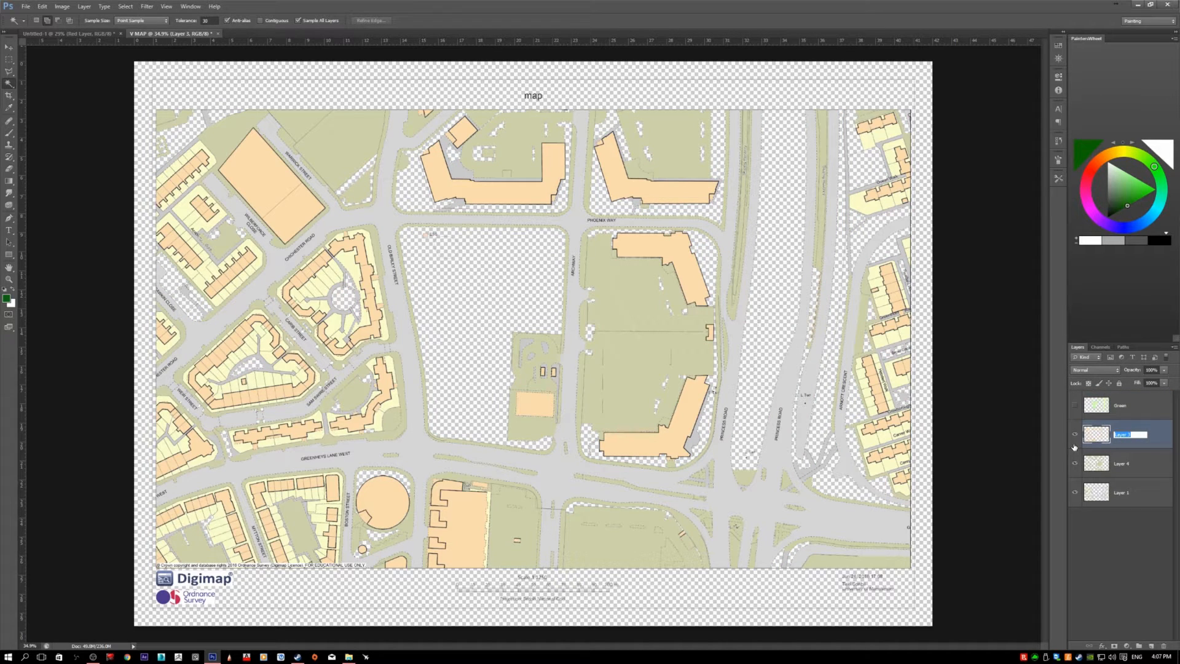
type("Buildings")
key("Return")
left_click(1074, 434)
Rename Layer 4 as Plots, check it by toggling visibility, and show the Buildings and Green layers again
left_click(1119, 465)
double_click(1120, 465)
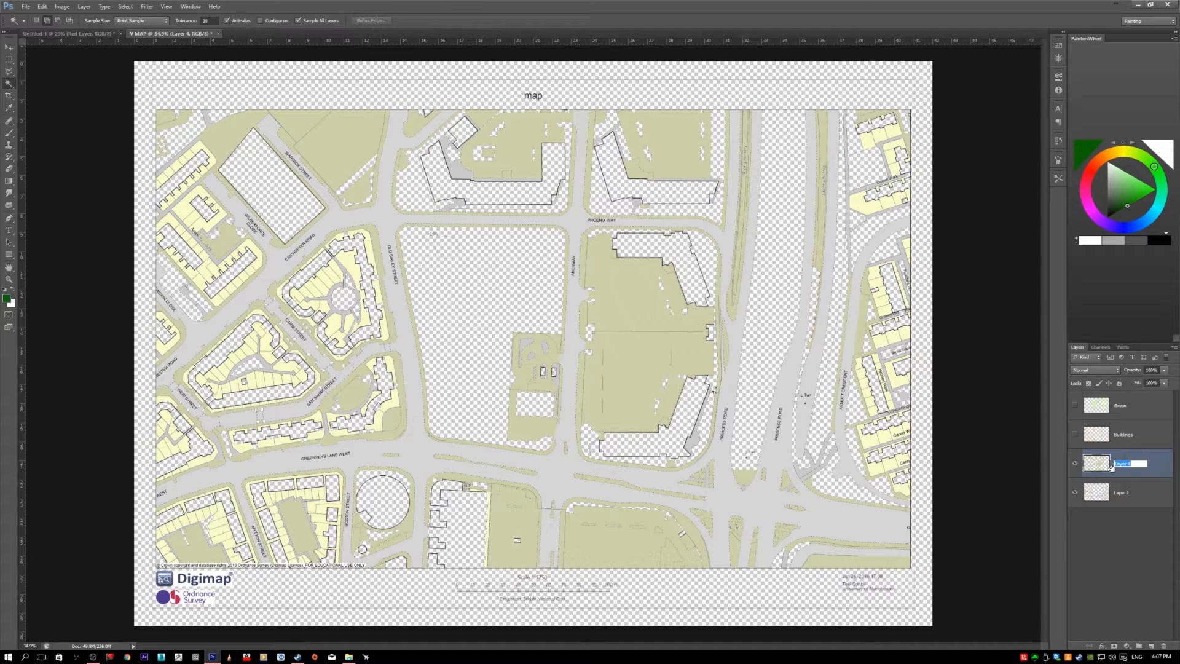
type("Plots")
key("Return")
left_click(1073, 465)
left_click(1072, 466)
left_click(1073, 437)
left_click(1073, 415)
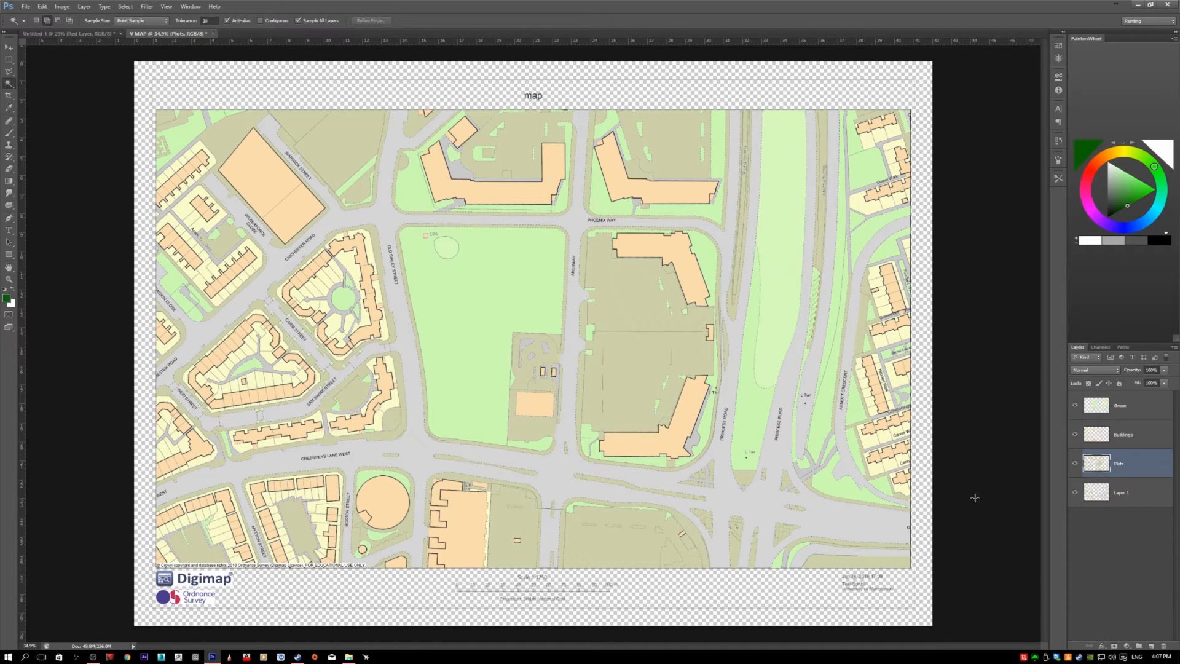
Activate the Move tool and look over the blank Untitled-1 document, ending in the V MAP document
key("v")
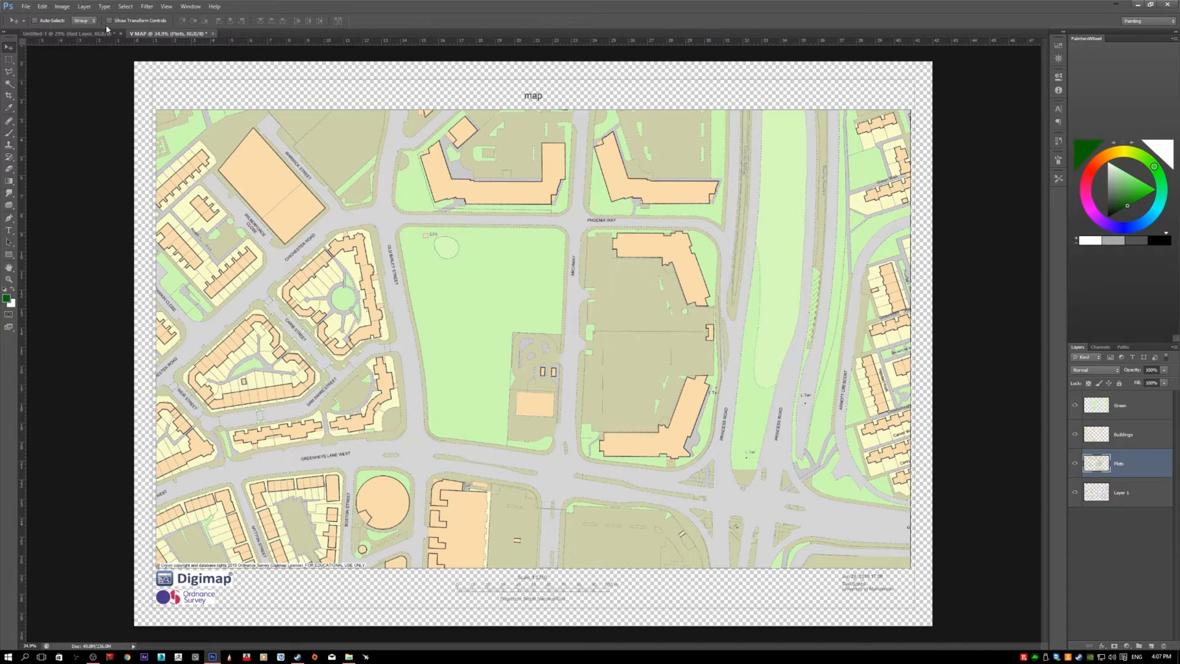
left_click(67, 33)
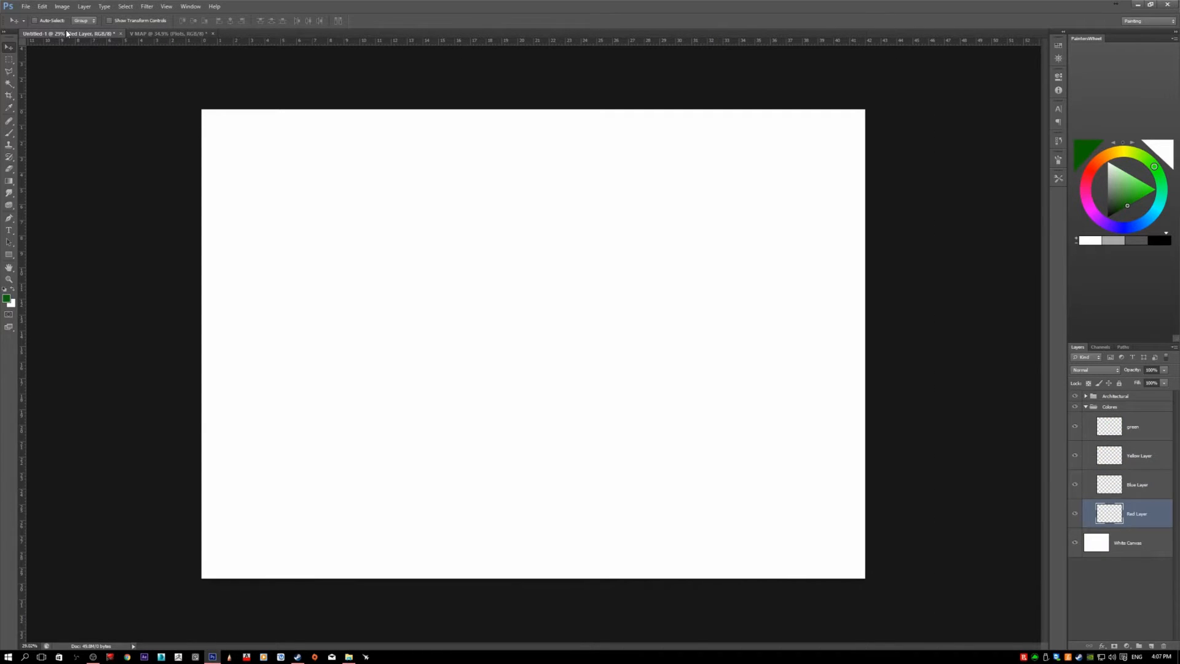
scroll(311, 240, "down", 2)
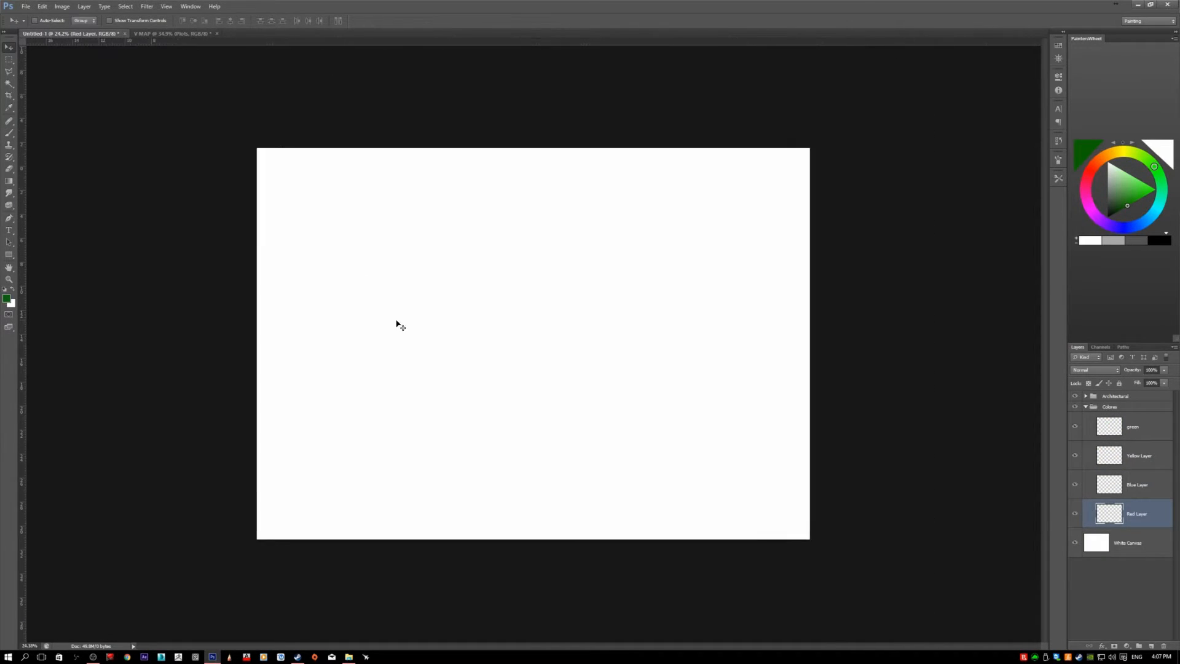
scroll(397, 320, "up", 1)
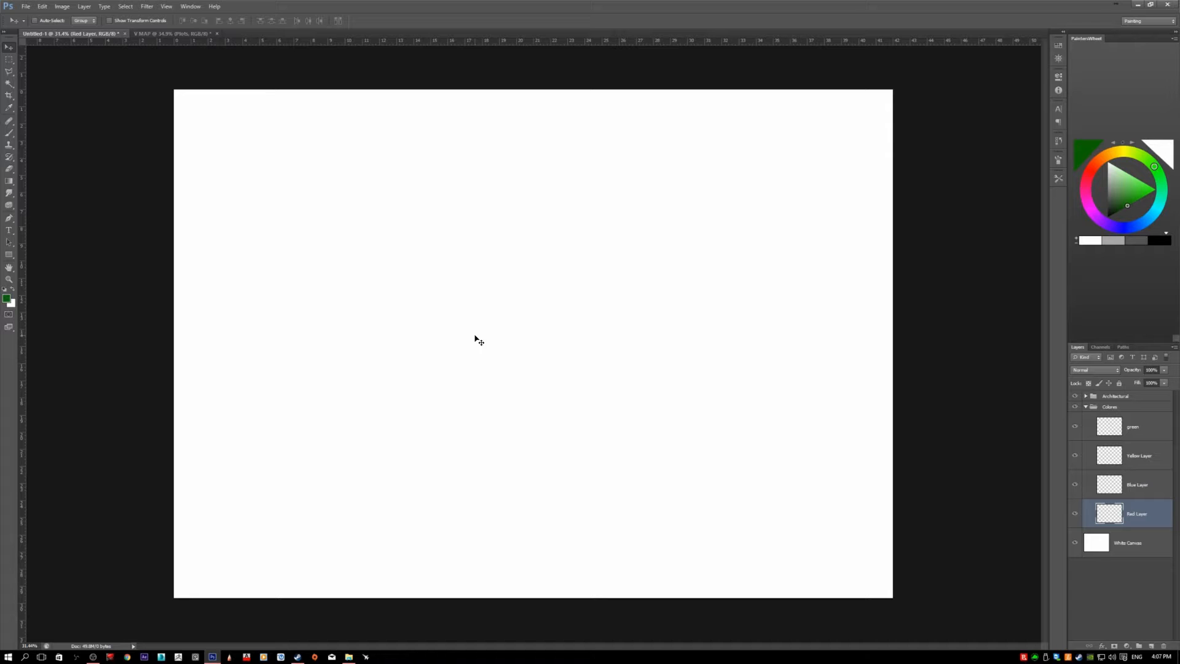
key("ctrl+Tab")
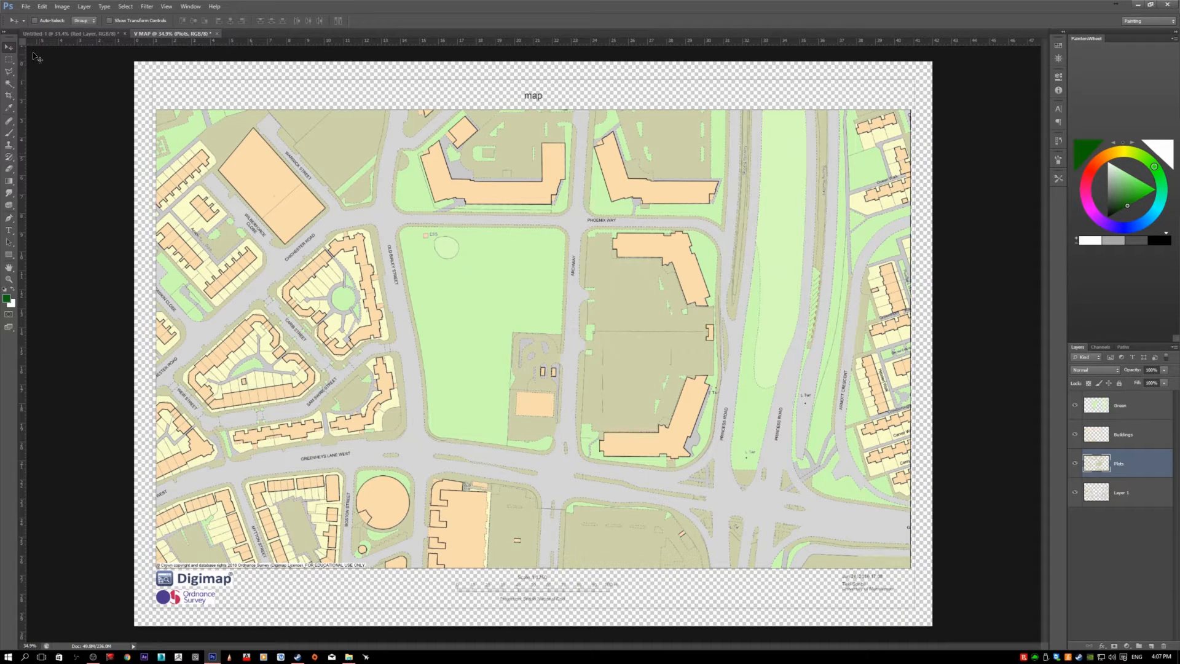
left_click(70, 34)
left_click(194, 35)
Try to copy the Green layer from V MAP into Untitled-1 with the Move tool
left_click(1119, 406)
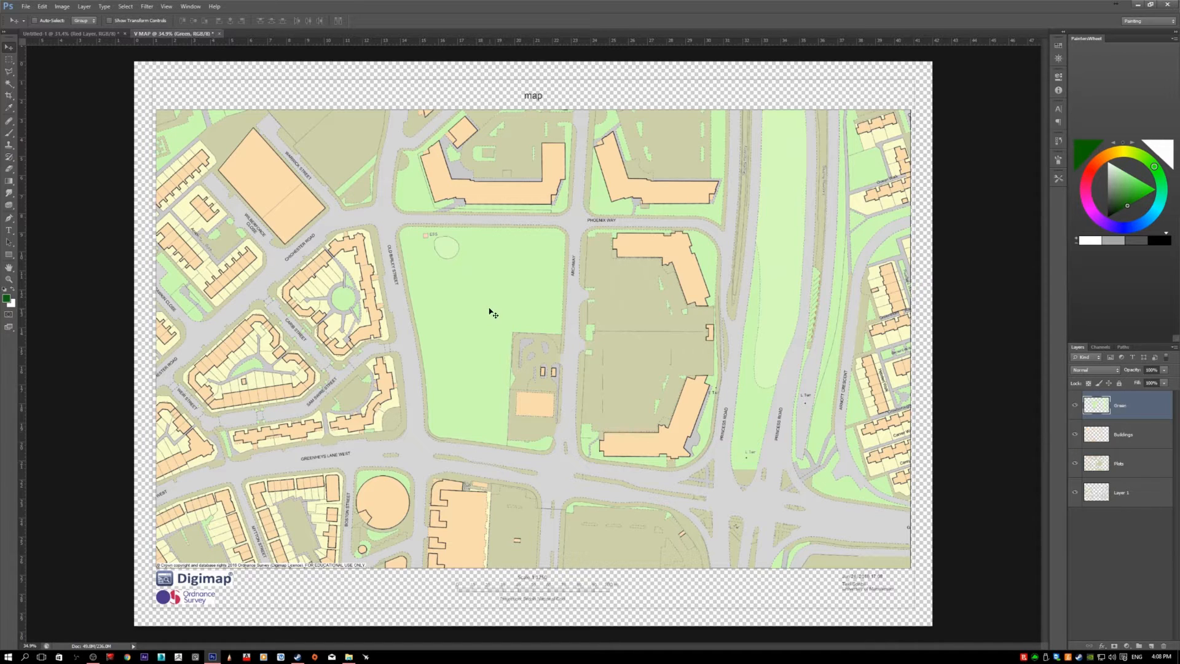
left_click_drag(486, 304, 138, 32)
left_click_drag(66, 18, 522, 361)
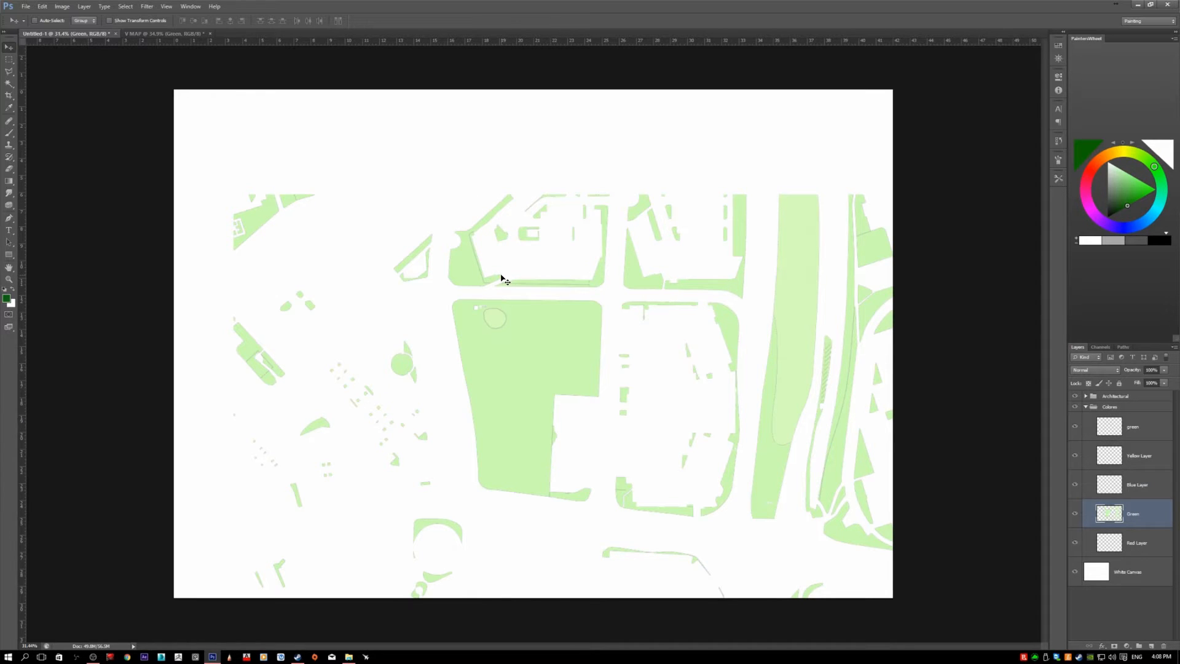
key("ctrl+z")
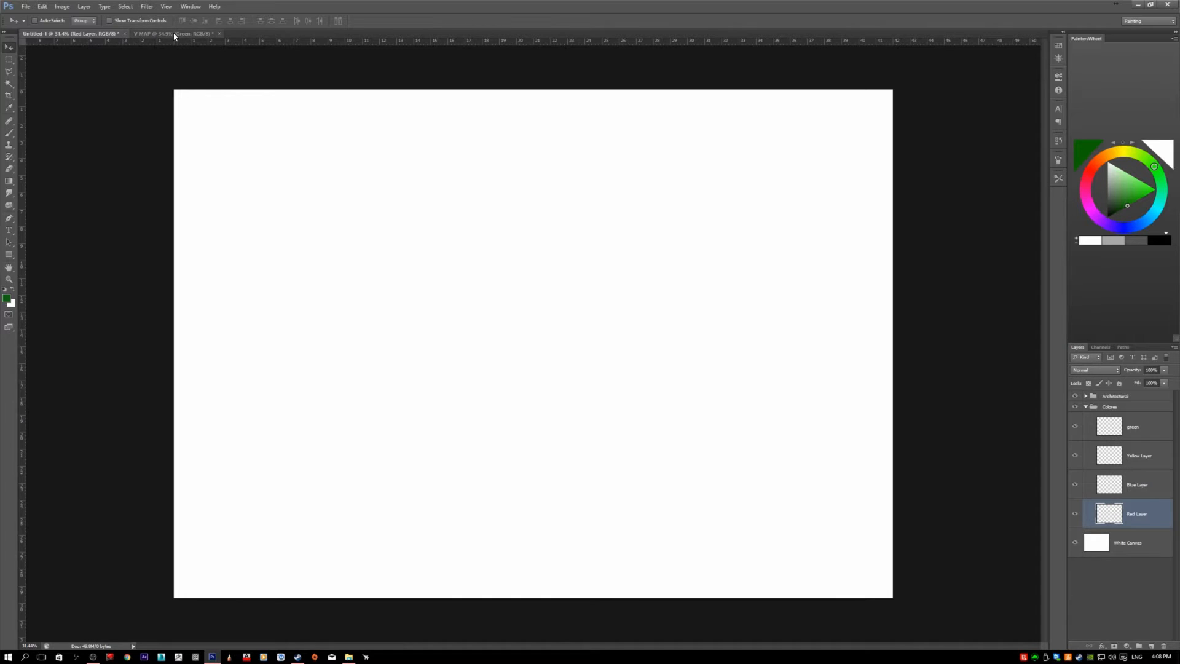
Copy the Green layer from V MAP into Untitled-1, placed so the map areas fit within the white canvas
left_click(173, 34)
left_click_drag(504, 304, 482, 330)
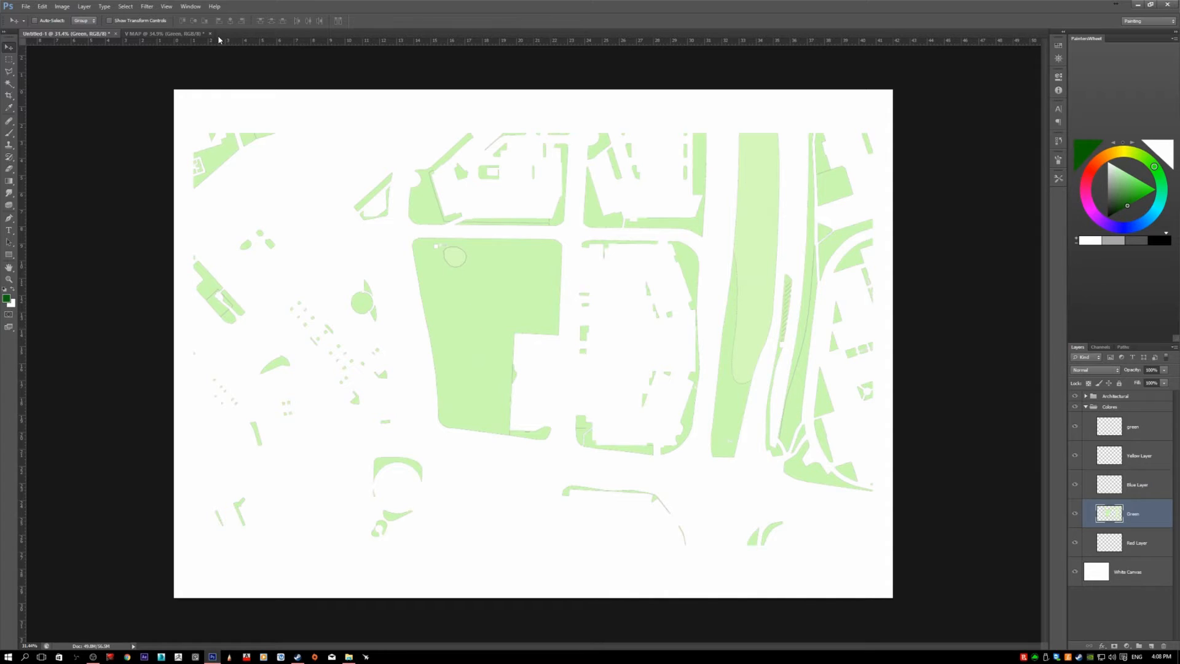
Try to copy the Buildings layer from V MAP into Untitled-1 above the Green layer
left_click(173, 33)
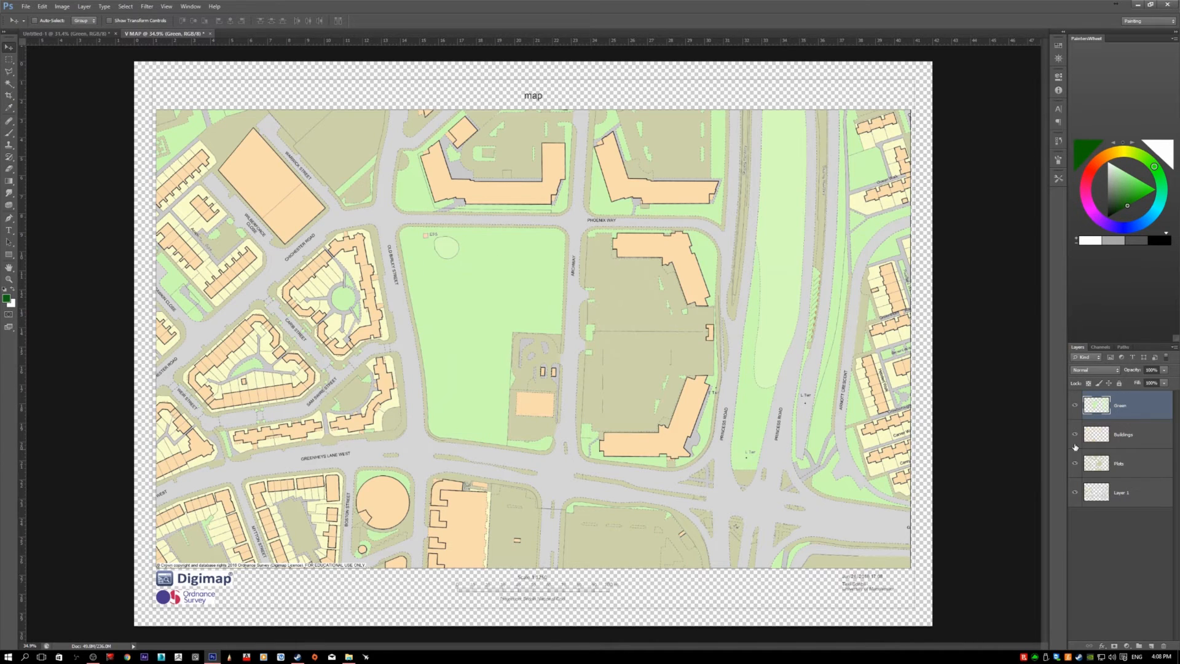
left_click(1119, 436)
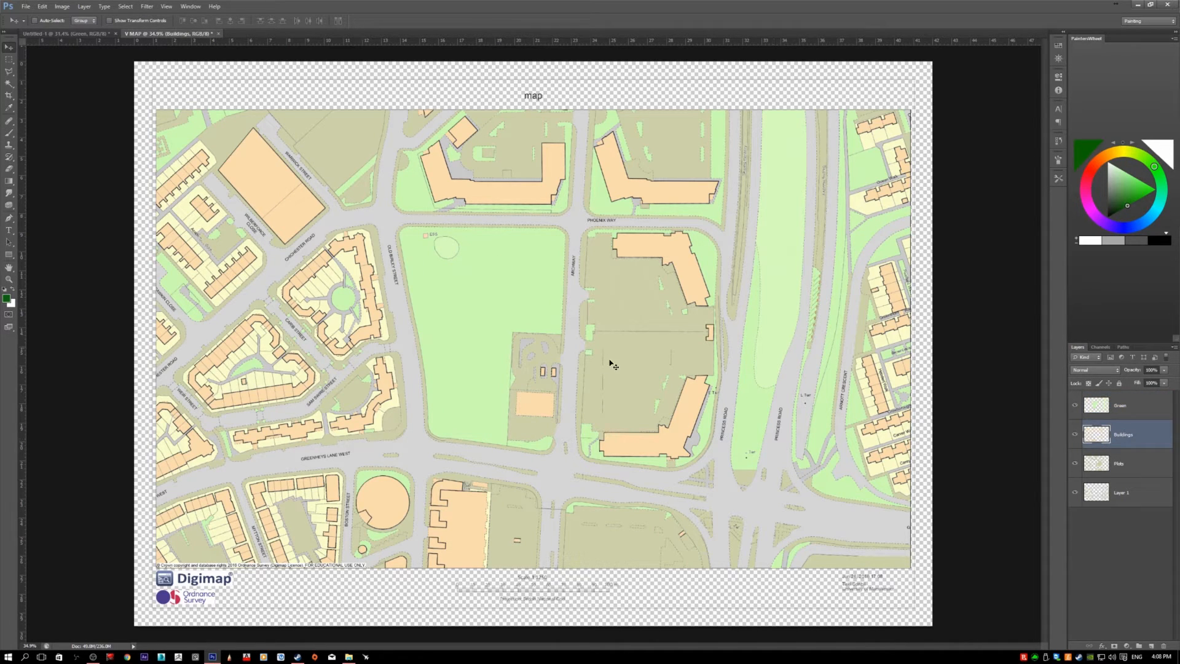
left_click_drag(527, 404, 447, 266)
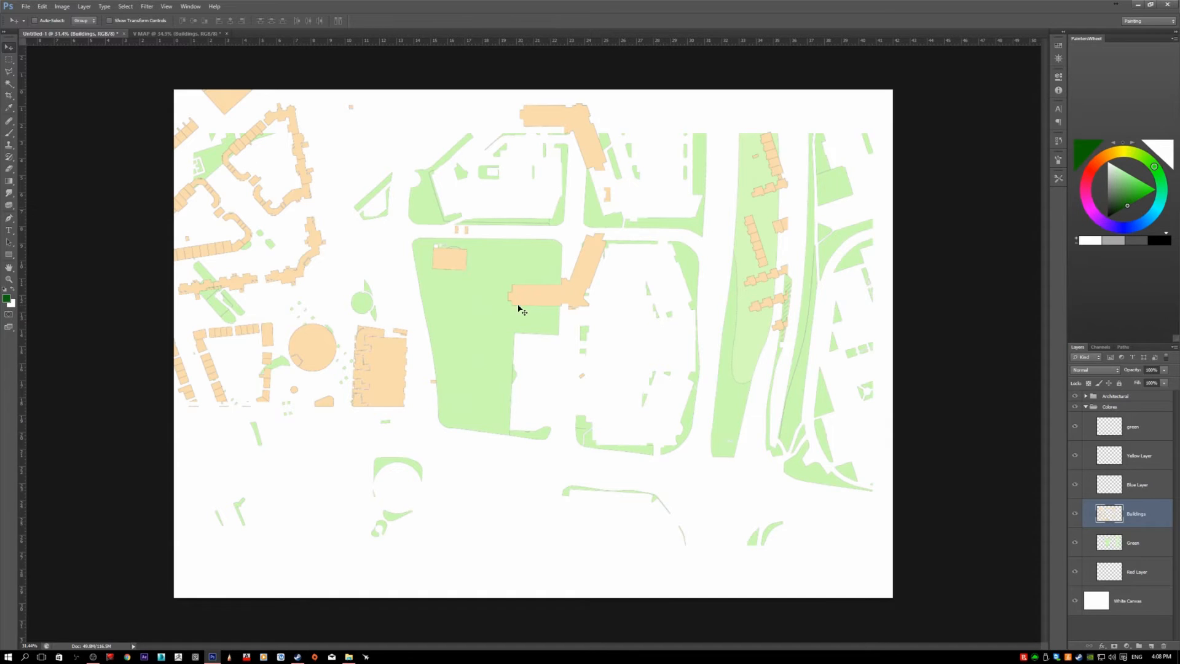
key("ctrl+z")
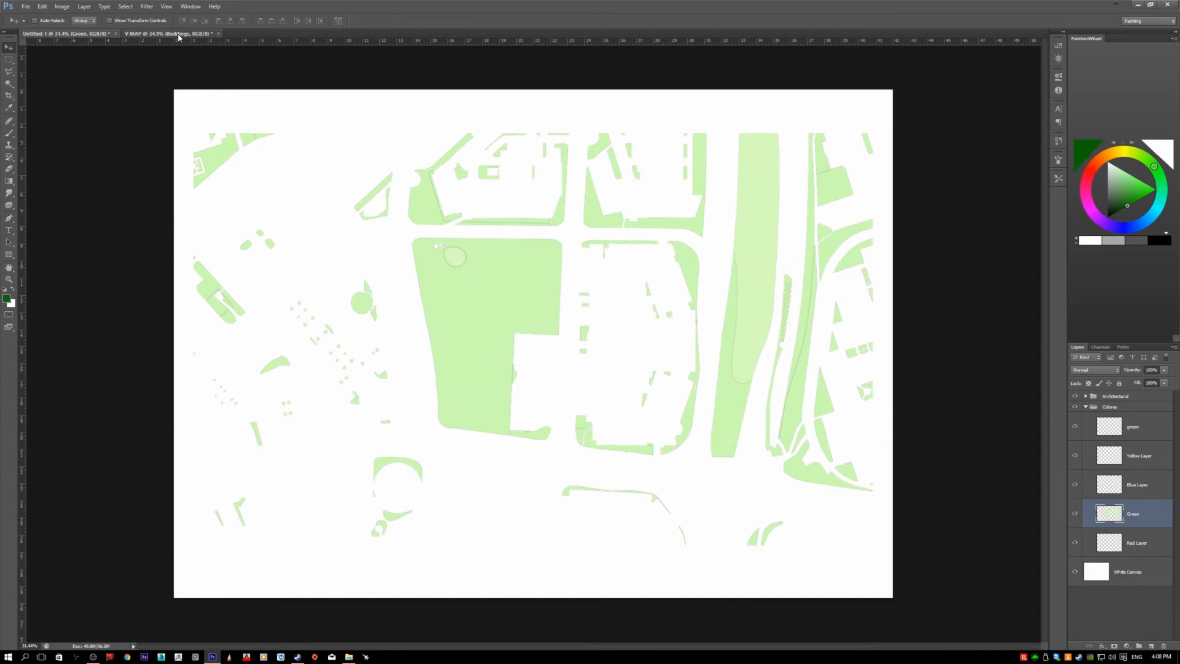
Copy the Buildings layer from V MAP into Untitled-1 and align the buildings with the green areas
left_click(141, 33)
left_click_drag(680, 256, 140, 21)
left_click_drag(72, 32, 447, 285)
left_click_drag(522, 324, 579, 348)
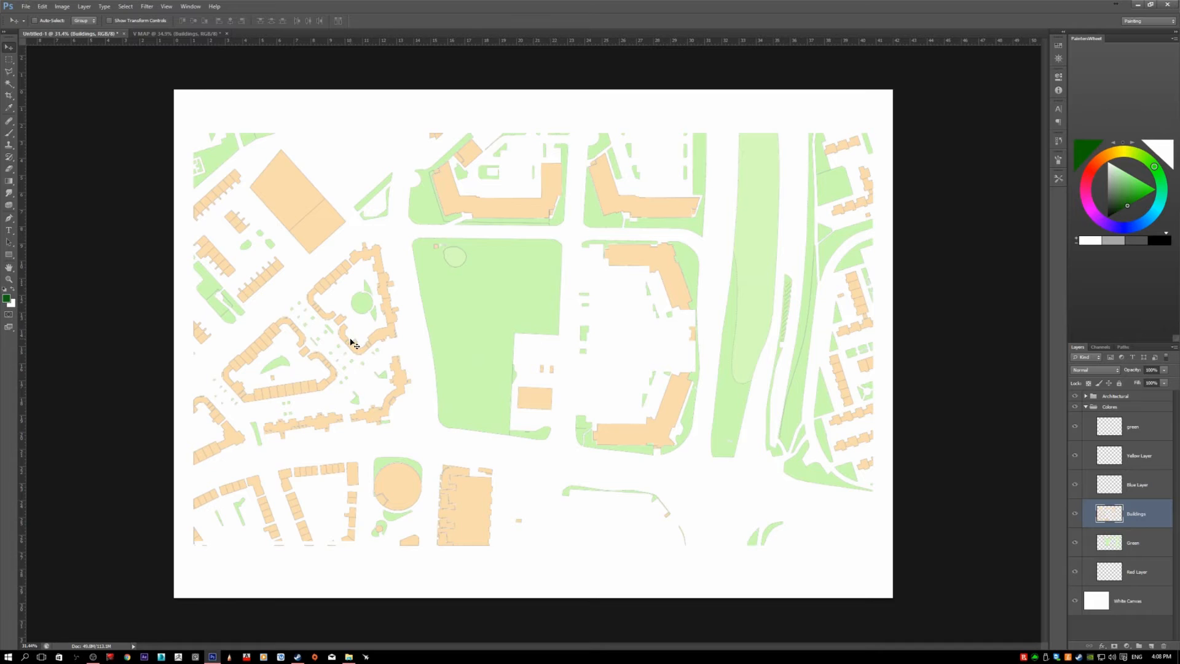
Copy the Plots layer from V MAP into Untitled-1 above the Buildings layer, aligned with the buildings and green areas
left_click(168, 33)
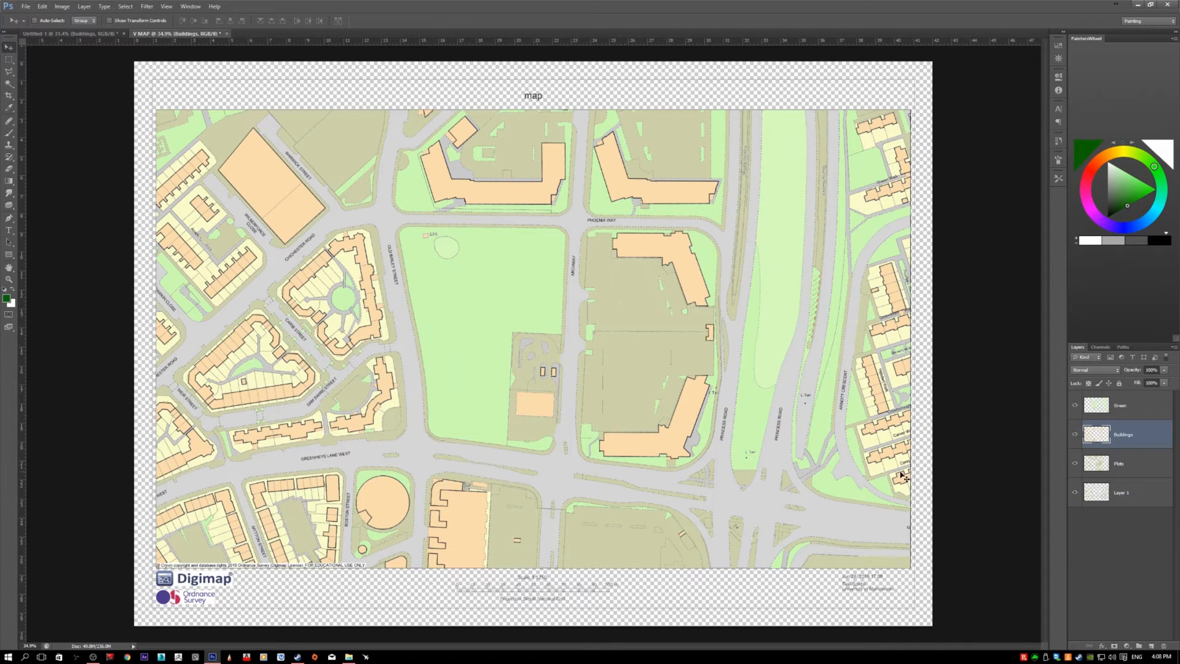
left_click(1106, 463)
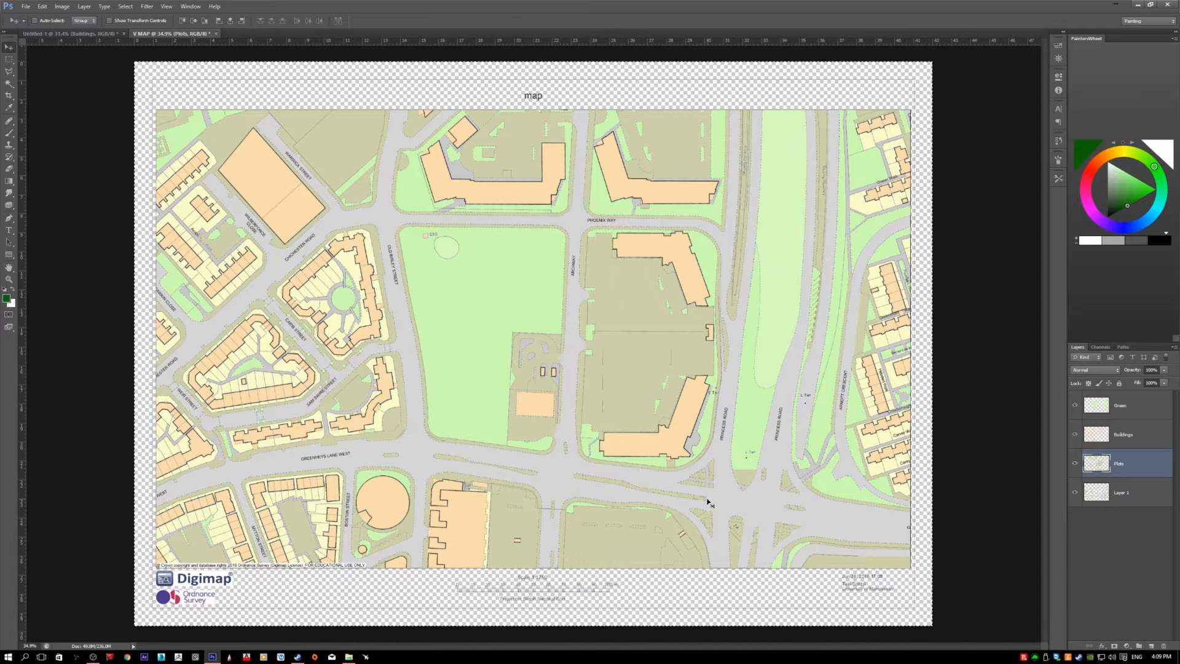
key("ctrl+Tab")
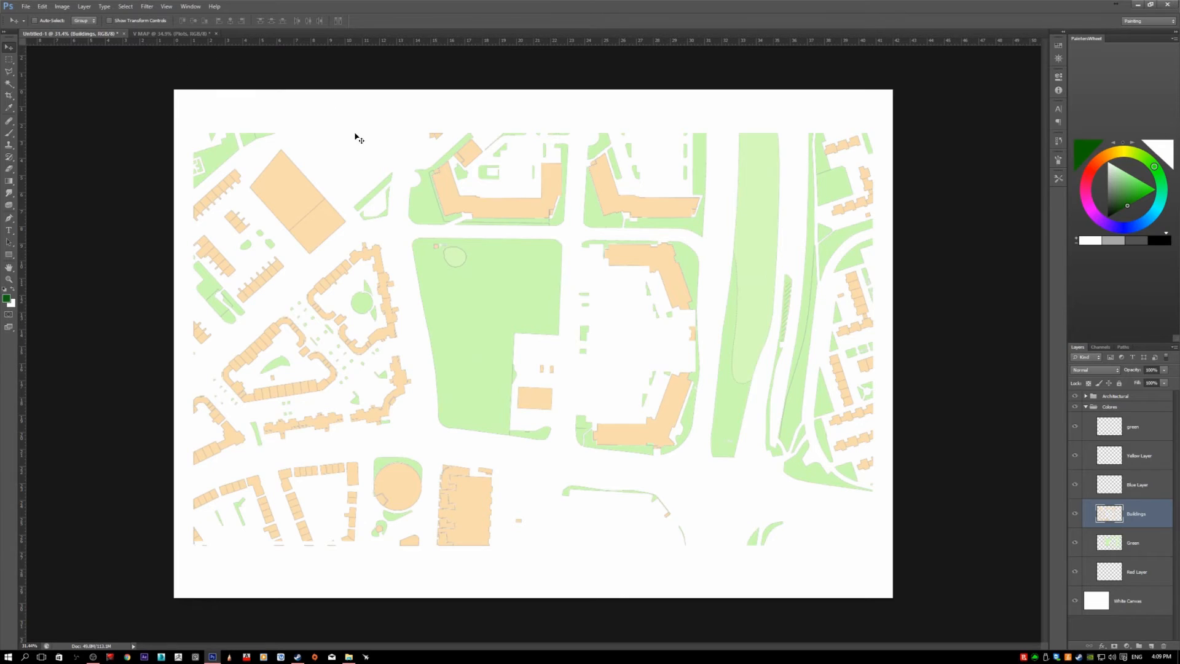
key("ctrl+Tab")
key("ctrl+Tab")
key("ctrl+Tab")
key("ctrl+Tab")
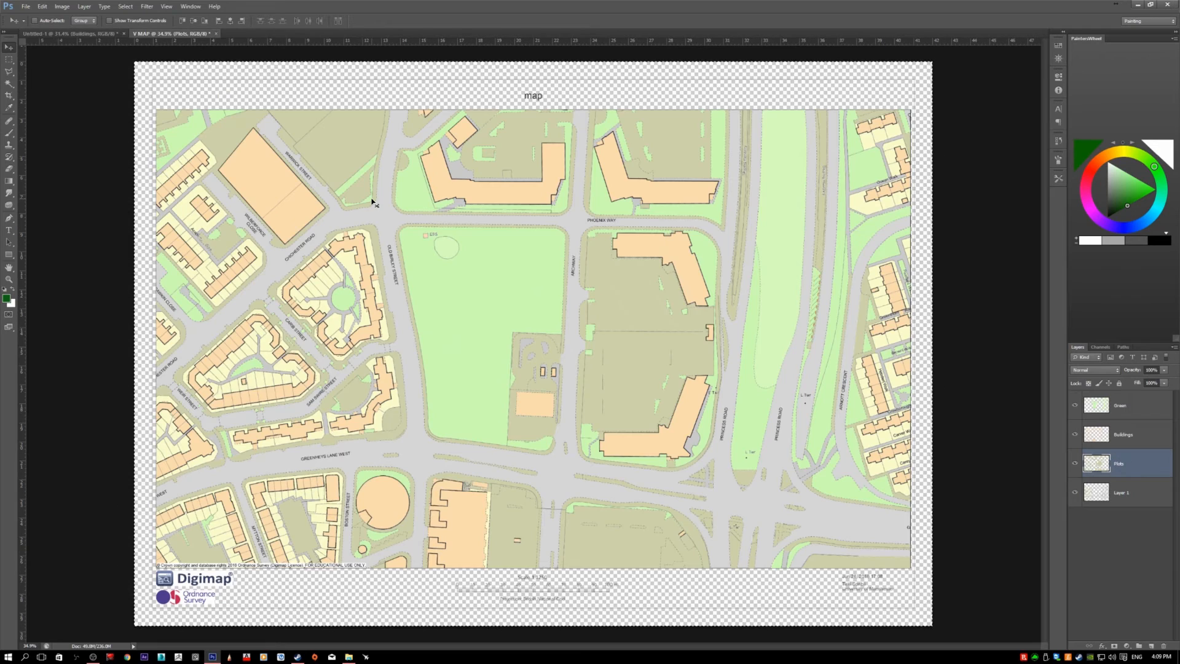
key("ctrl+Tab")
key("ctrl+Tab")
key("ctrl+Tab")
key("ctrl+Tab")
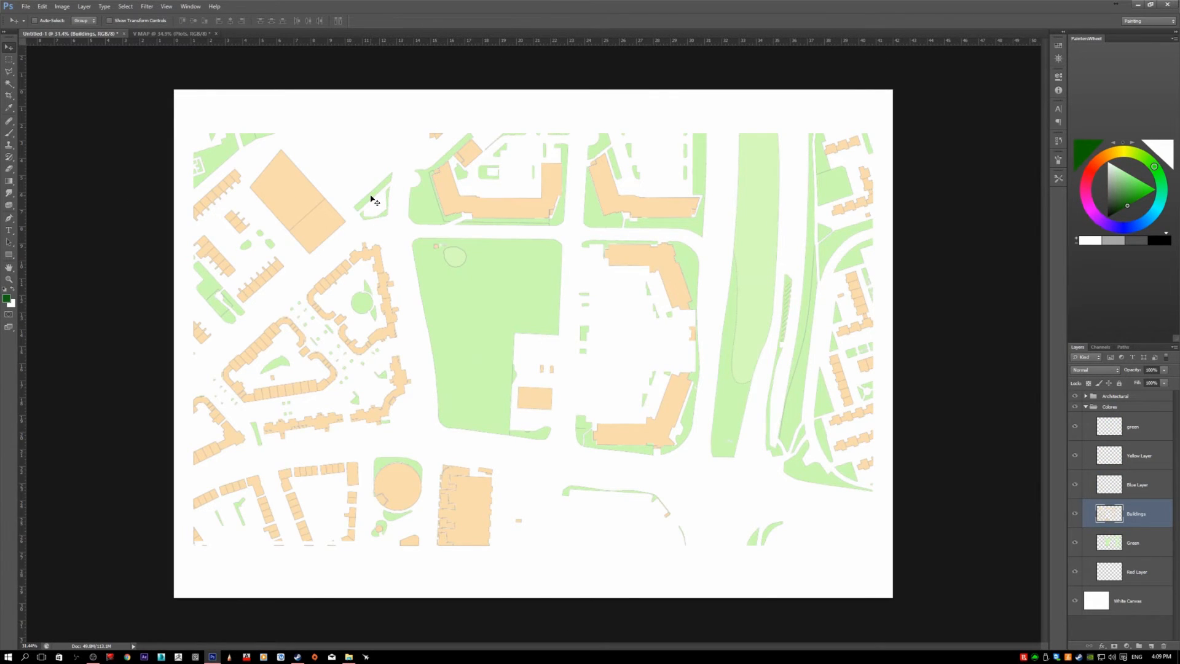
key("ctrl+v")
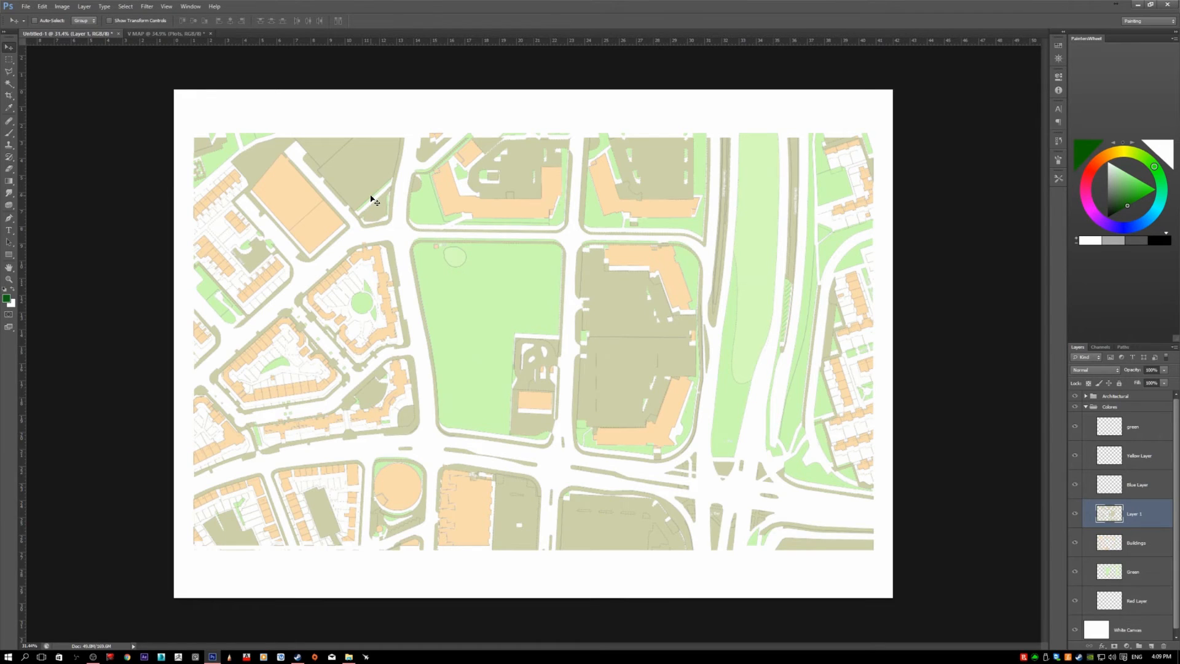
key("ctrl+z")
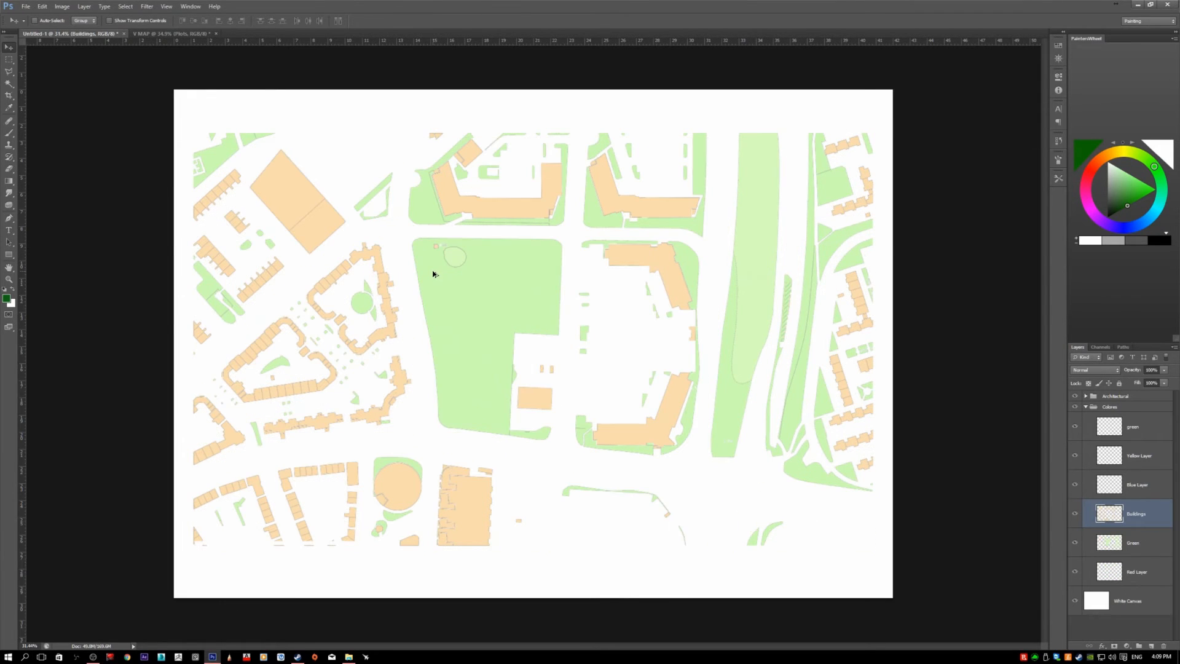
key("ctrl+z")
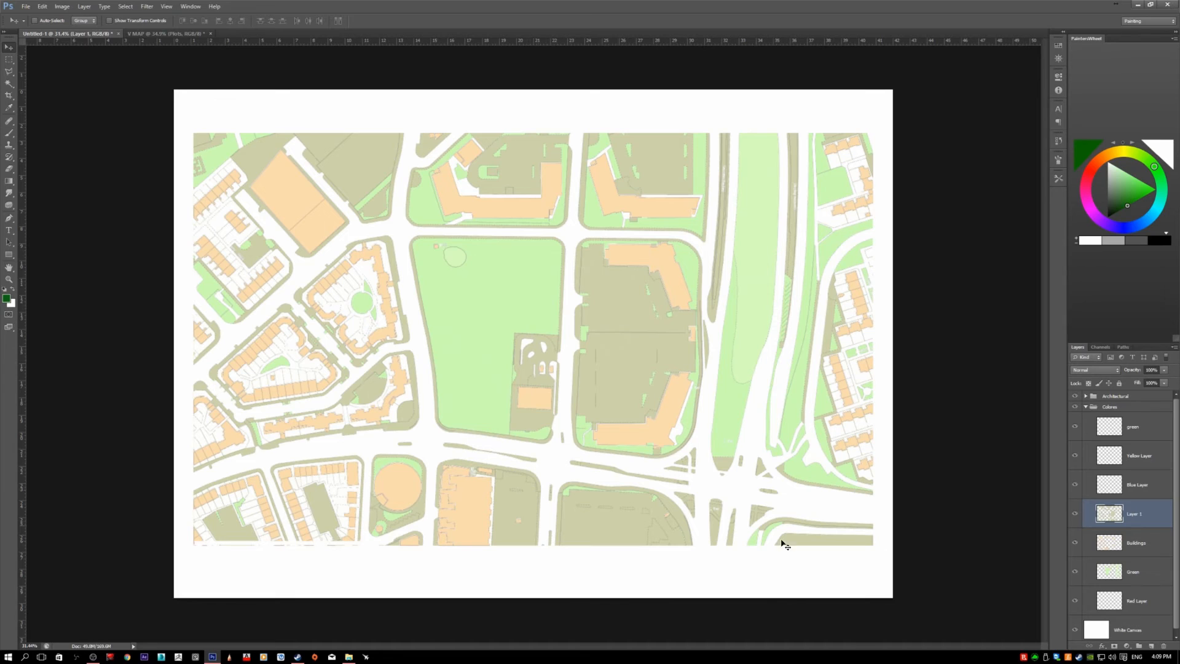
Delete the unused green, Yellow Layer, Blue Layer and Red Layer from the Colores group
left_click(1142, 485)
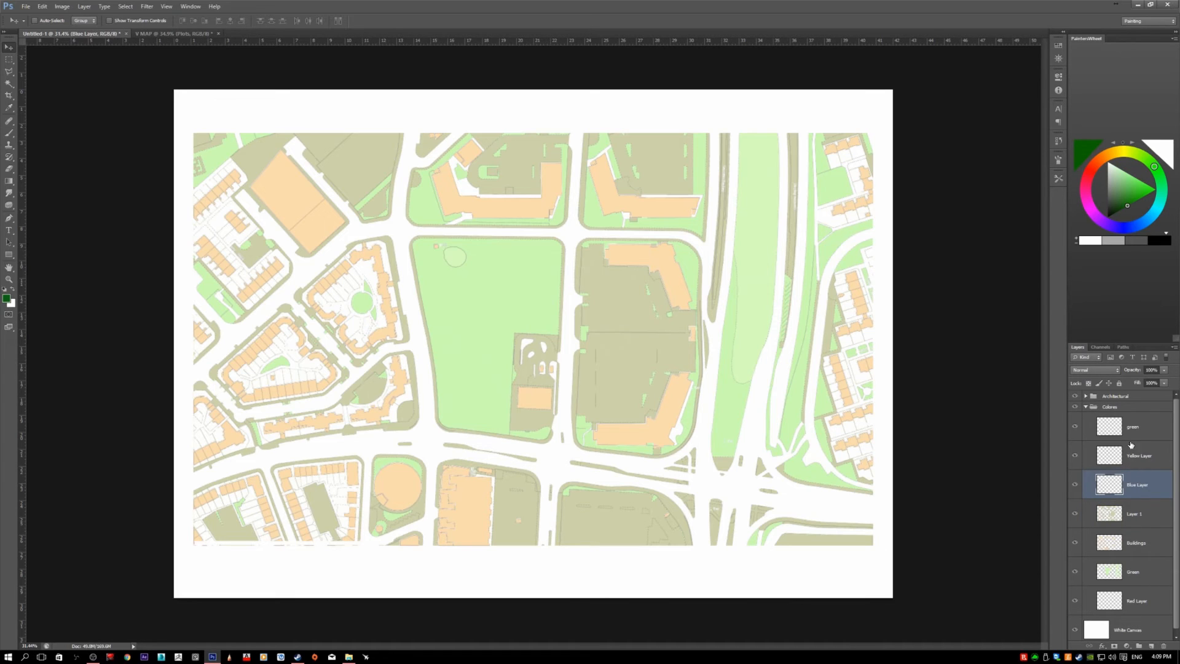
left_click(1150, 430, "shift")
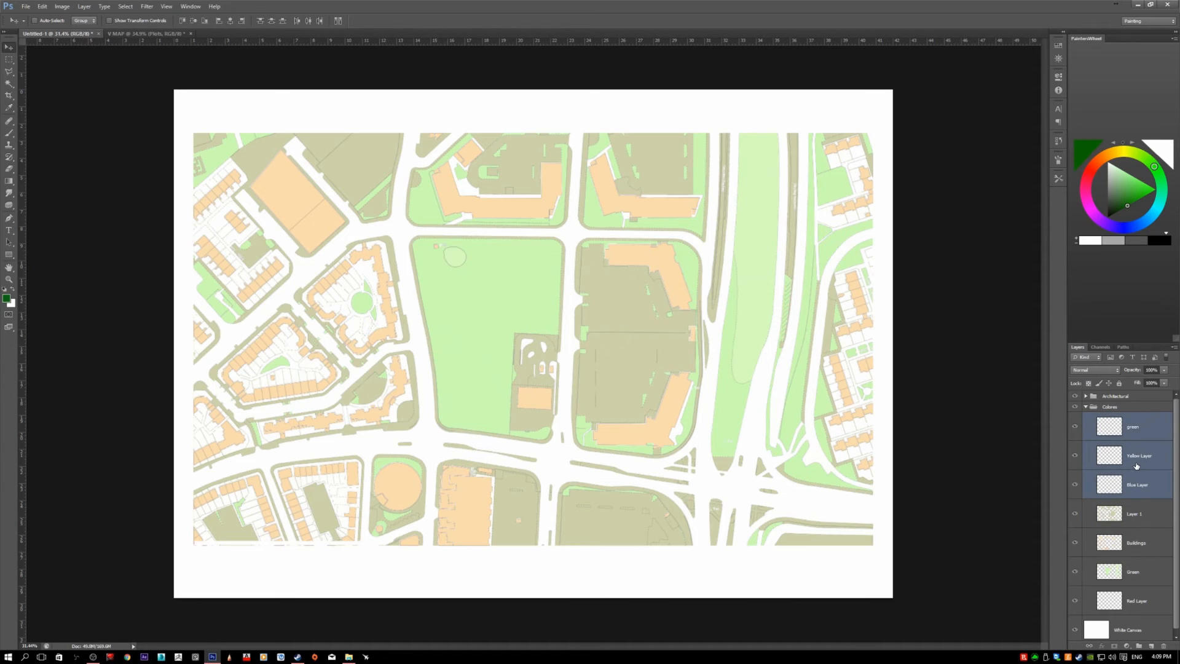
key("Delete")
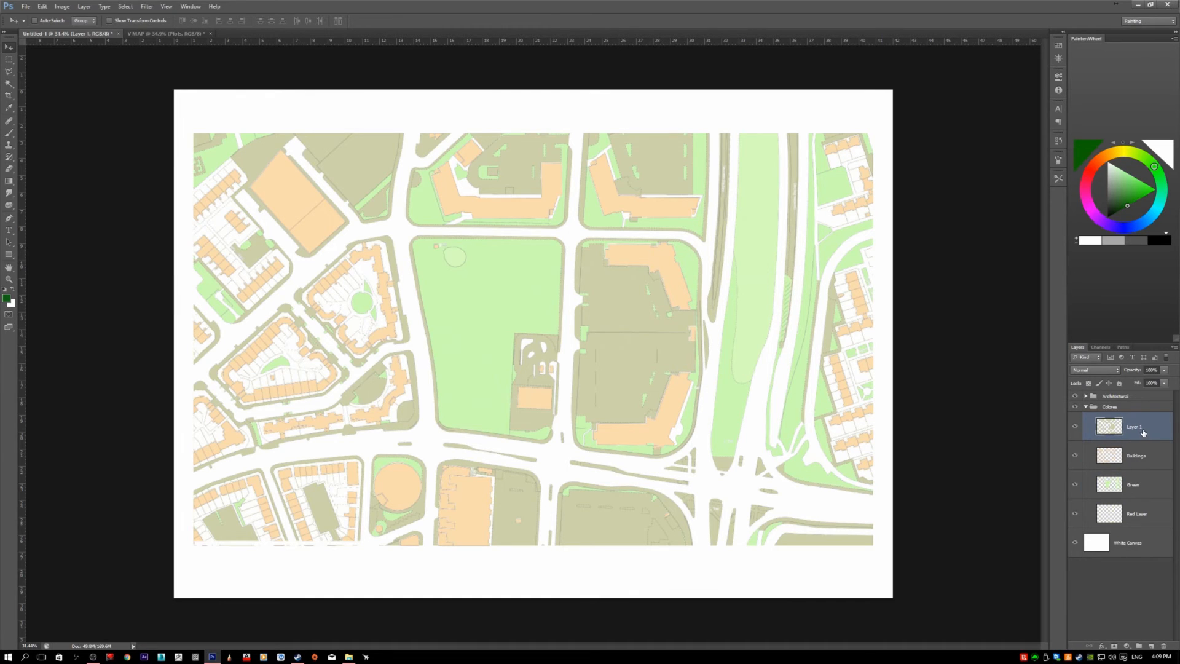
left_click(1147, 516)
key("Delete")
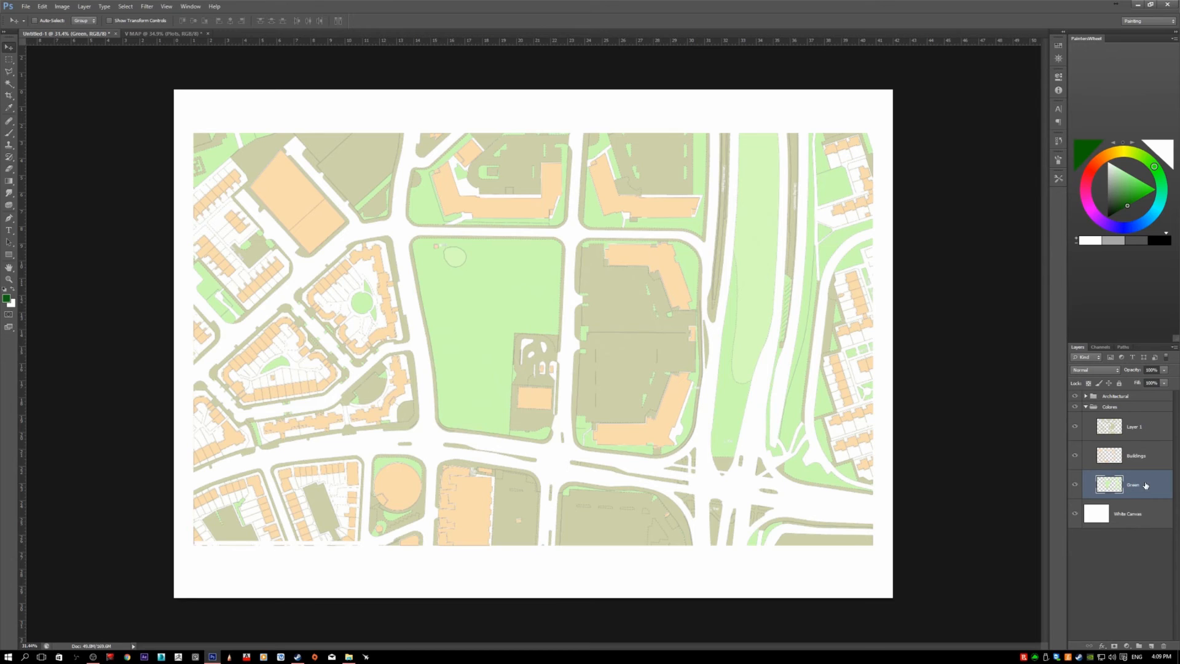
left_click(1155, 427, "shift")
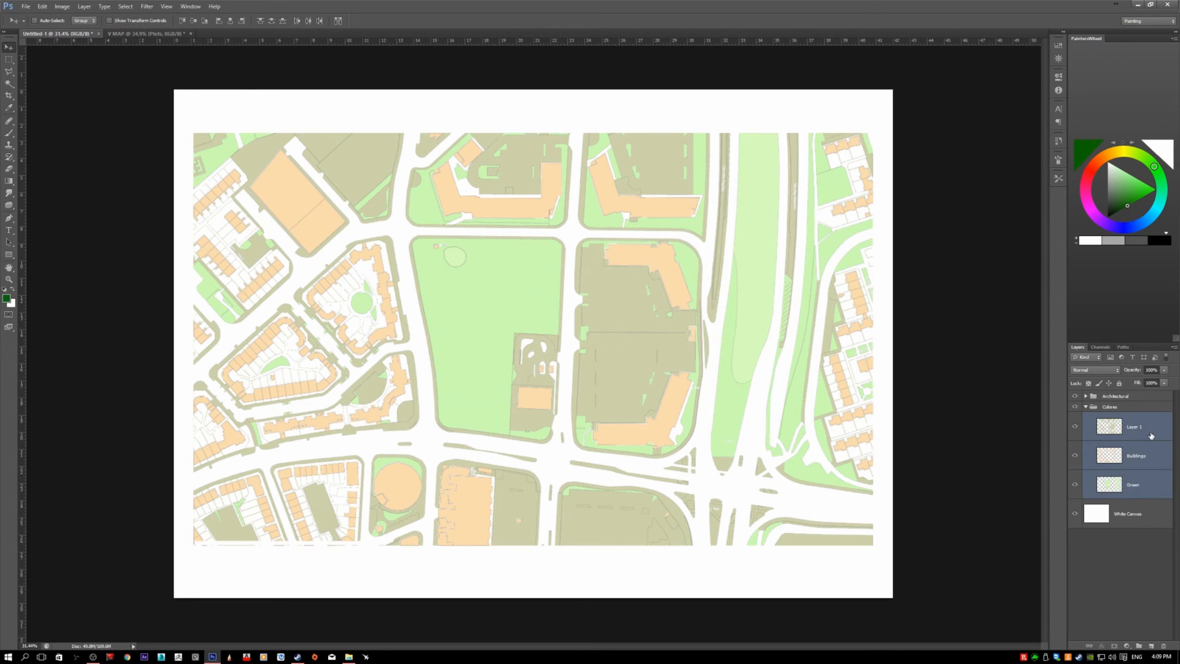
left_click(1086, 407)
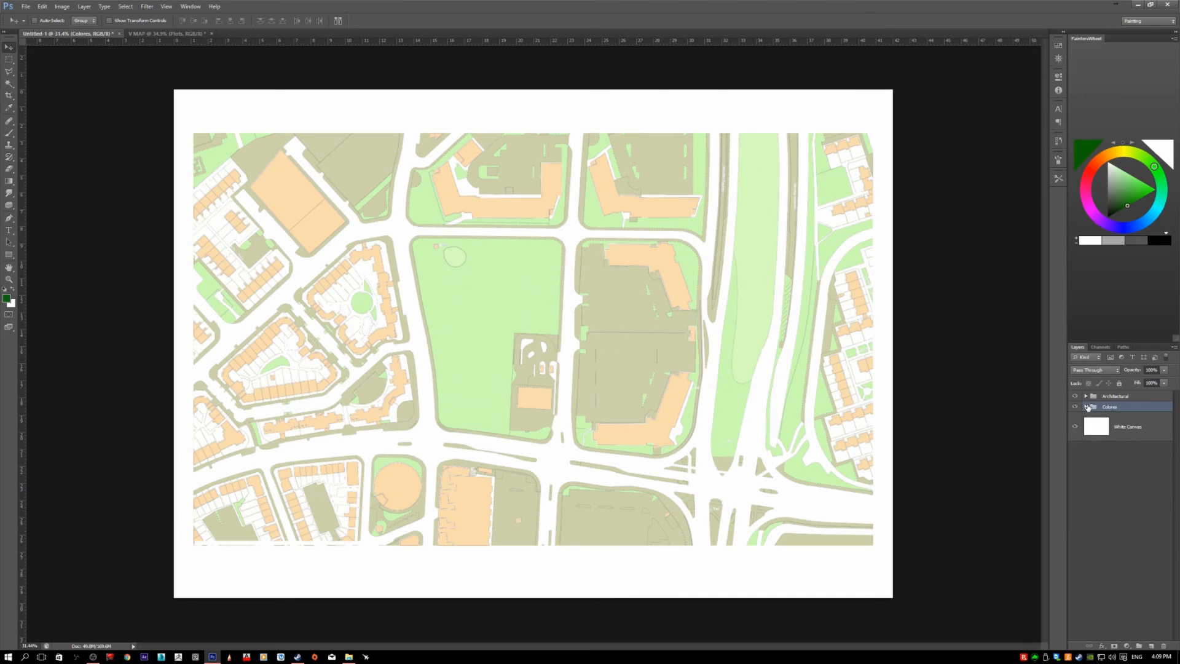
left_click(1086, 406)
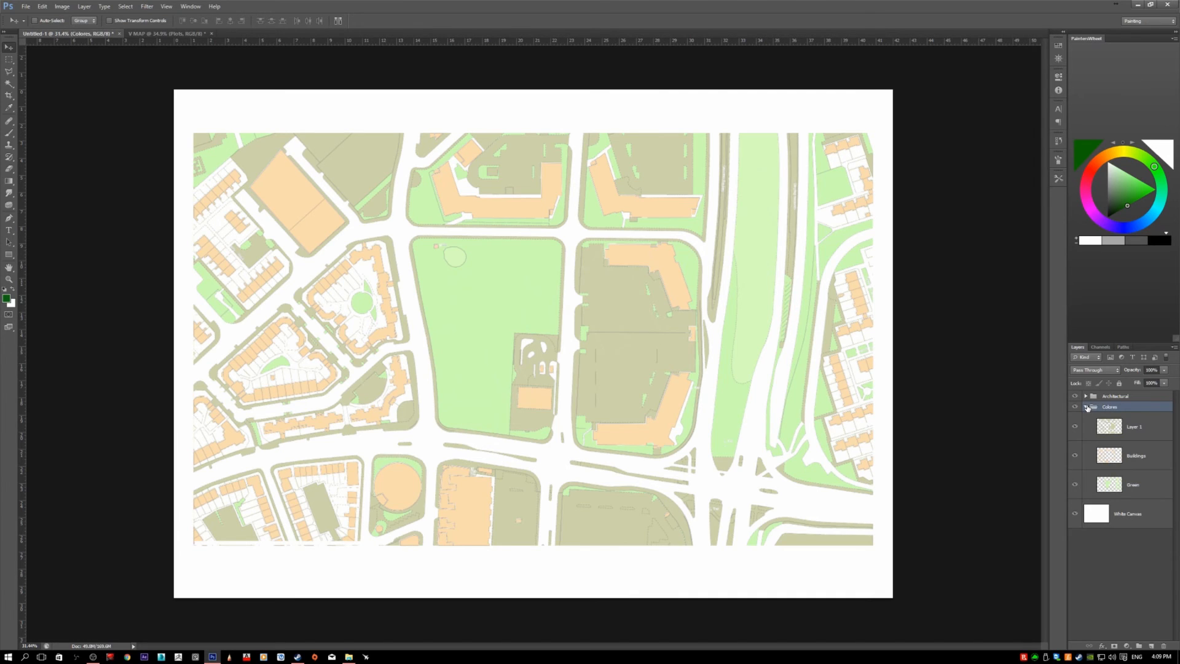
left_click(1153, 437)
left_click(1085, 407)
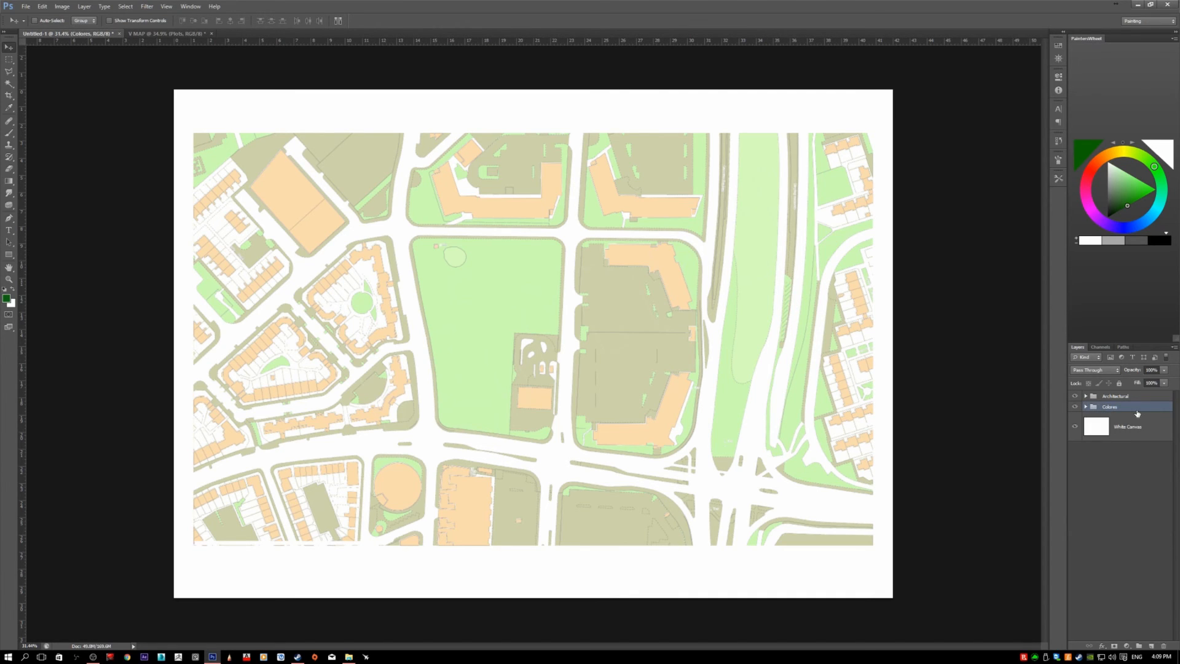
left_click(1085, 407)
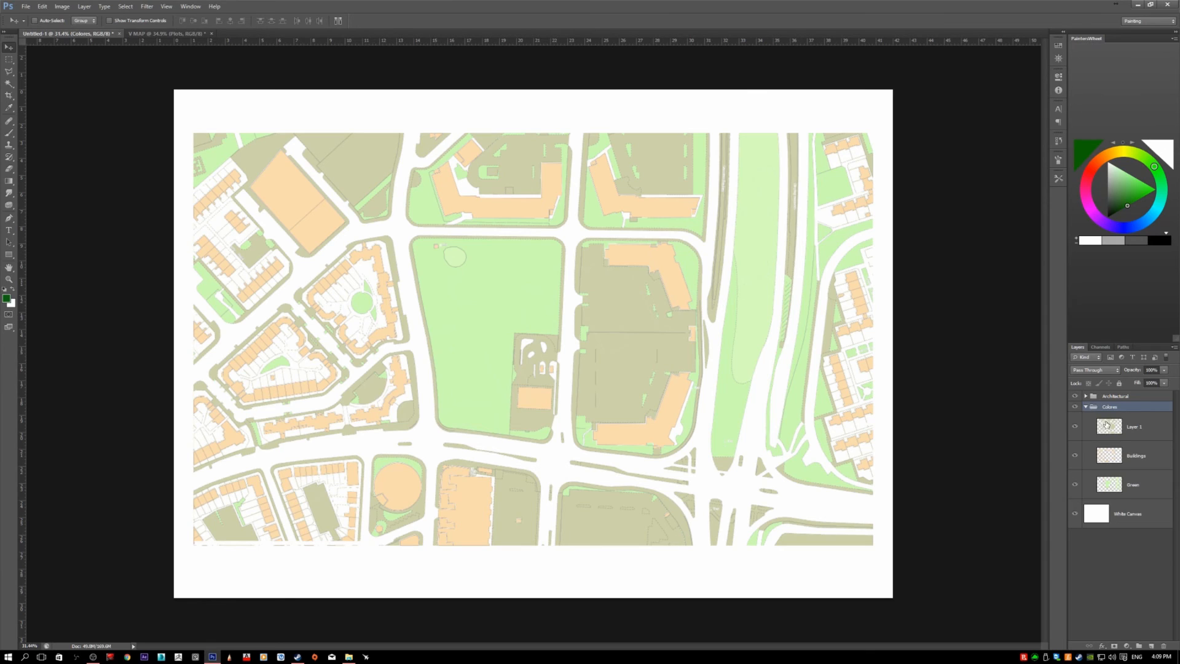
Move Layer 1, Buildings and Green out of the Colores group into the Architectural group
left_click(1127, 436)
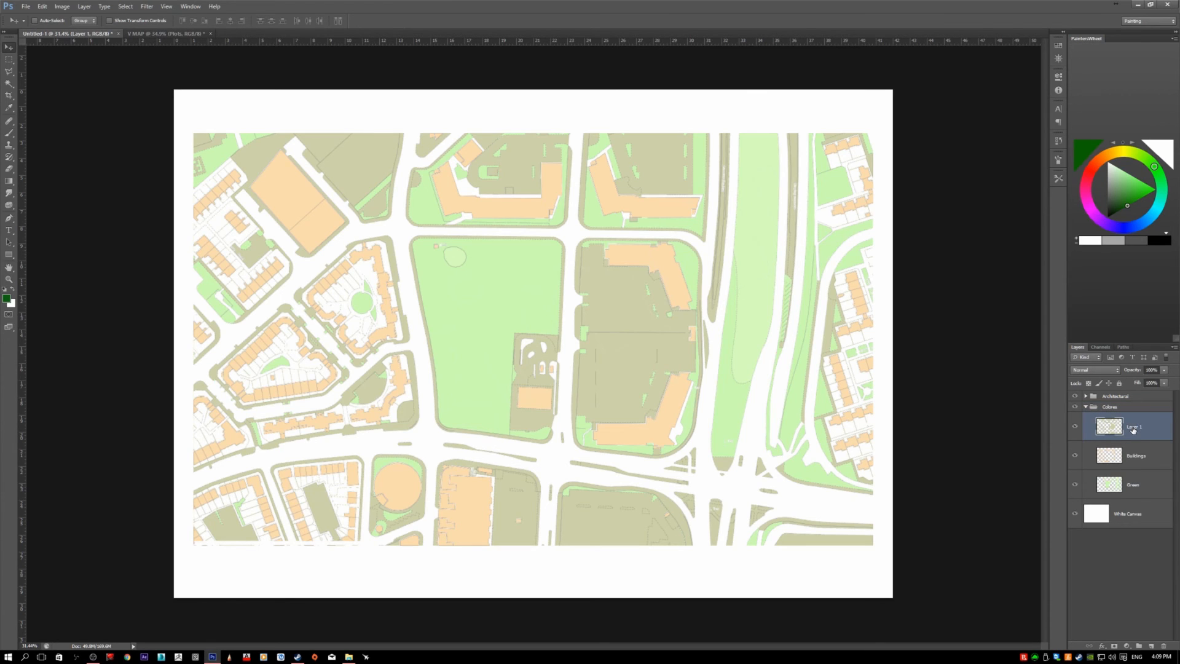
left_click_drag(1132, 428, 1119, 396)
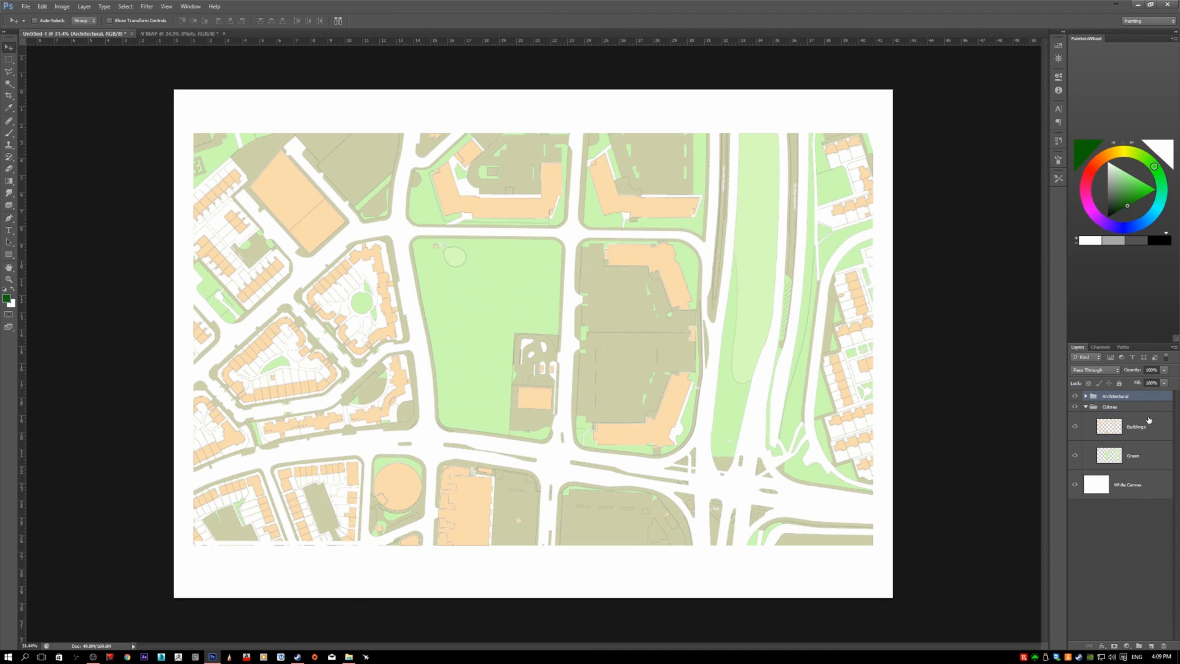
left_click(1136, 427)
left_click_drag(1137, 428, 1127, 398)
left_click(1145, 435)
Move the Streets, Roof Tops and Building Edges layers from the Architectural group into Colores, and collapse both groups
left_click(1086, 407)
left_click(1085, 395)
left_click_drag(1126, 420, 1125, 580)
left_click_drag(1139, 419, 1125, 575)
left_click_drag(1148, 424, 1126, 583)
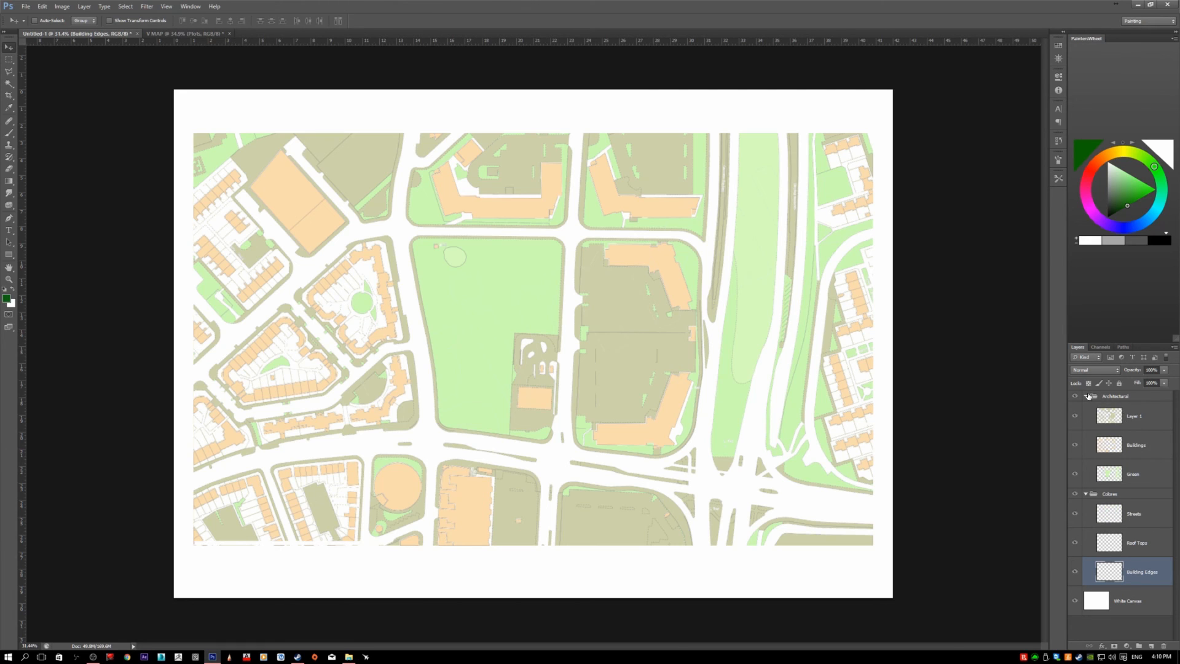
left_click(1085, 396)
left_click(1086, 406)
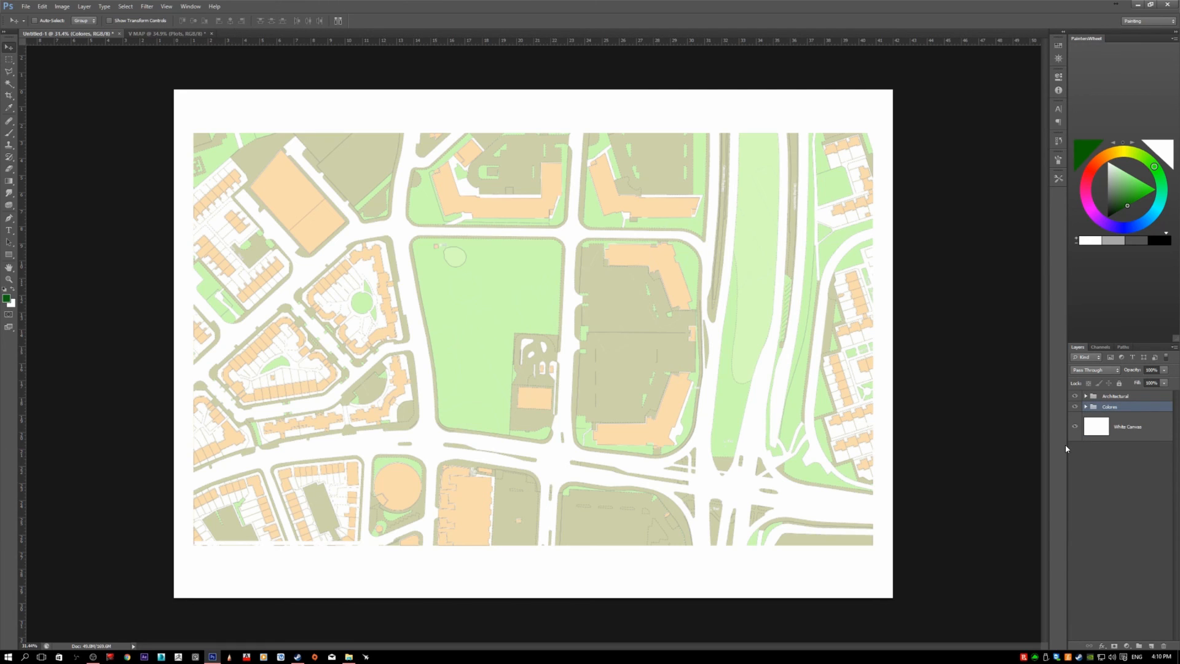